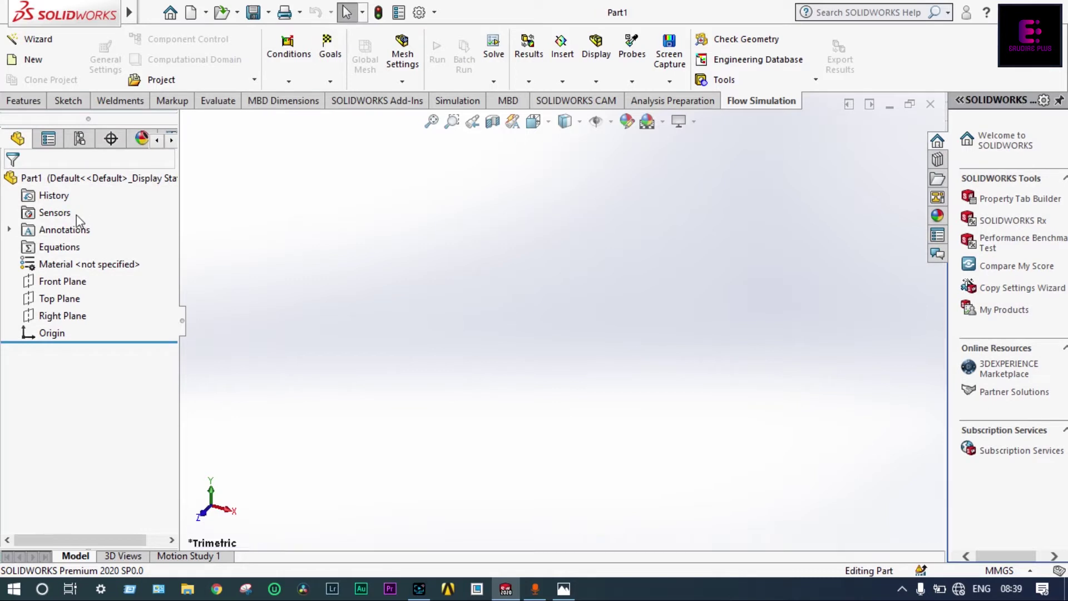
Orient the view normal to the Front Plane and check the reference drawing 1.jpg in Photos, moving it aside
click(66, 281)
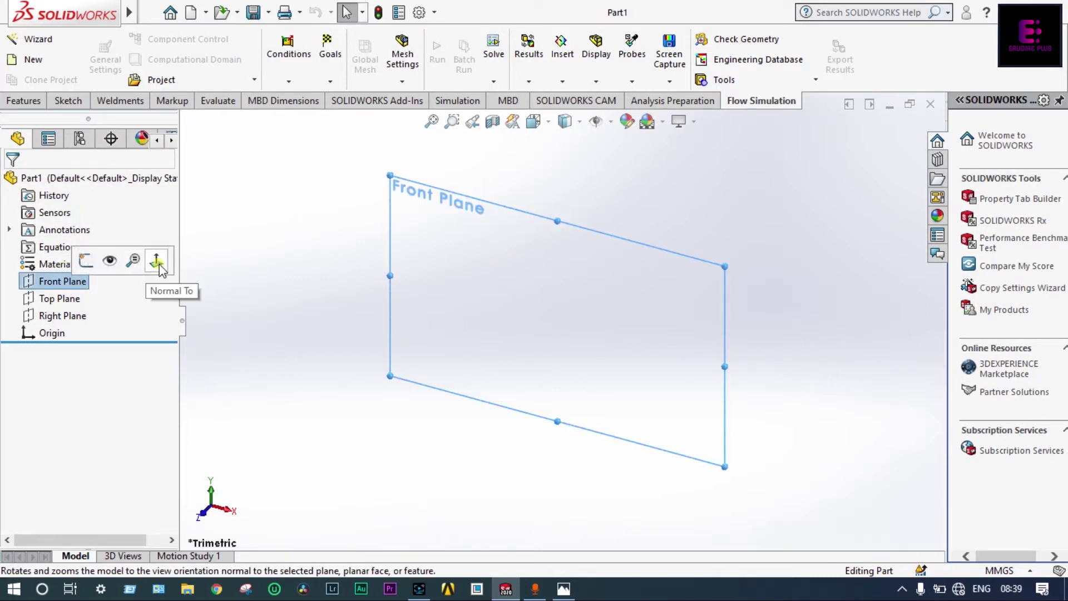
click(159, 263)
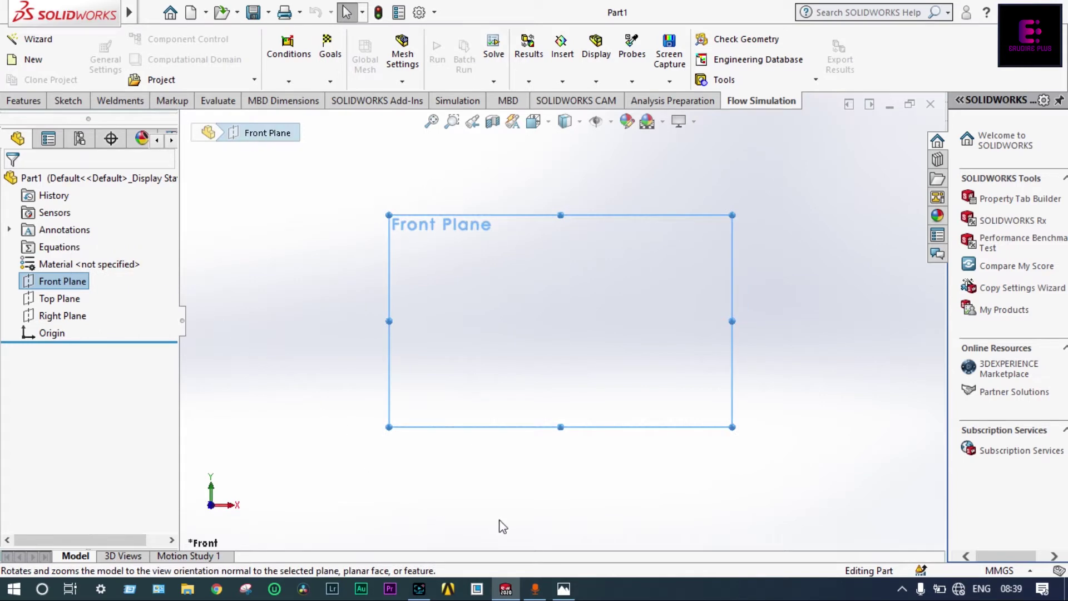
click(563, 589)
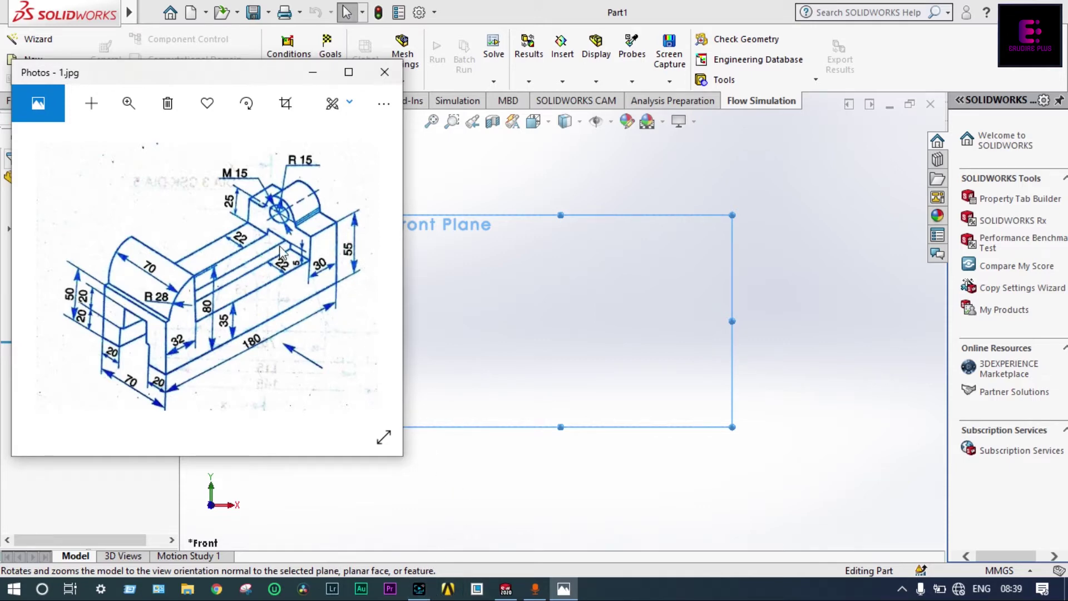
drag(246, 75, 189, 153)
Sketch on the Front Plane a horizontal line centred on the origin, a riser about 20 mm, a top edge about 22 mm and a long vertical drop
click(68, 100)
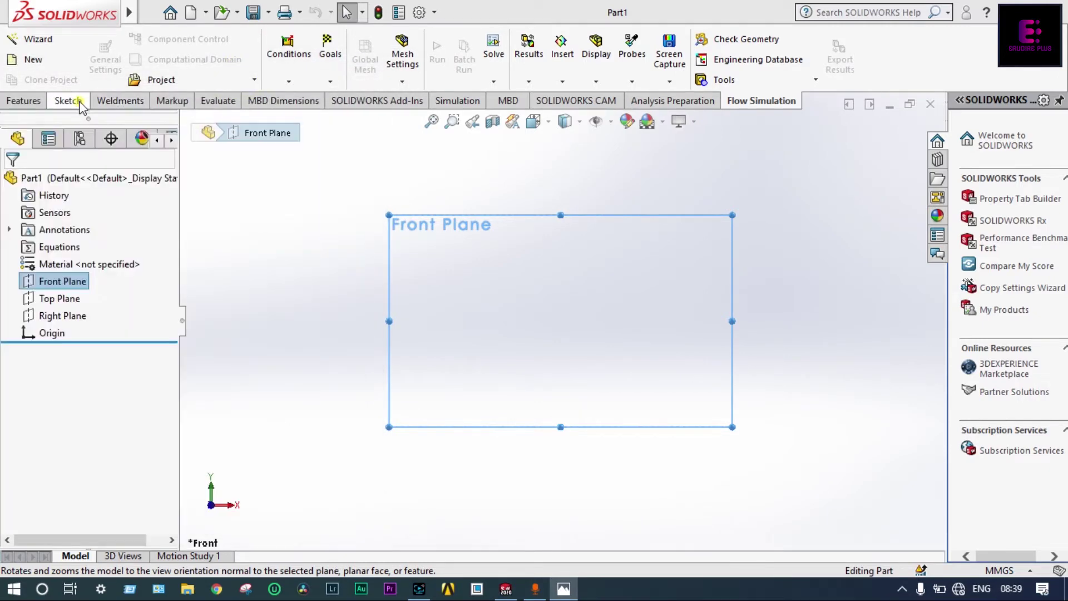
click(101, 39)
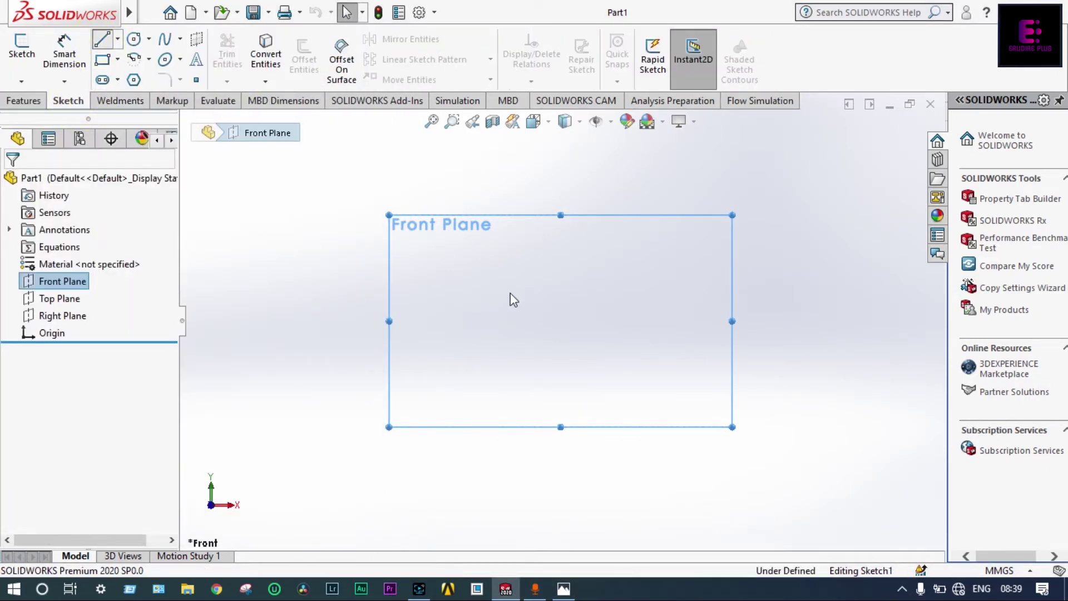
click(468, 321)
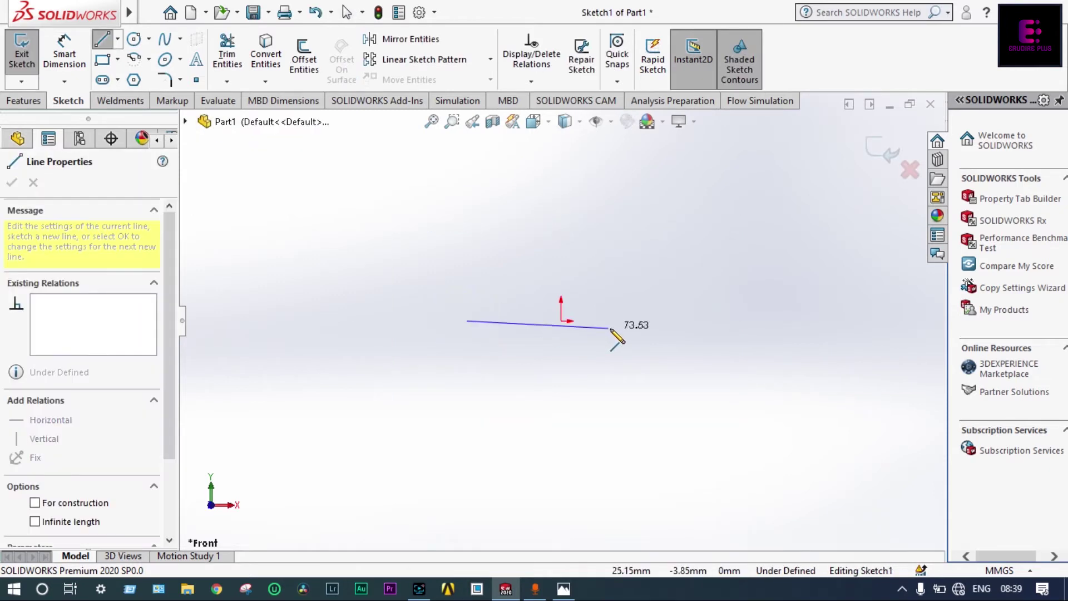
click(663, 321)
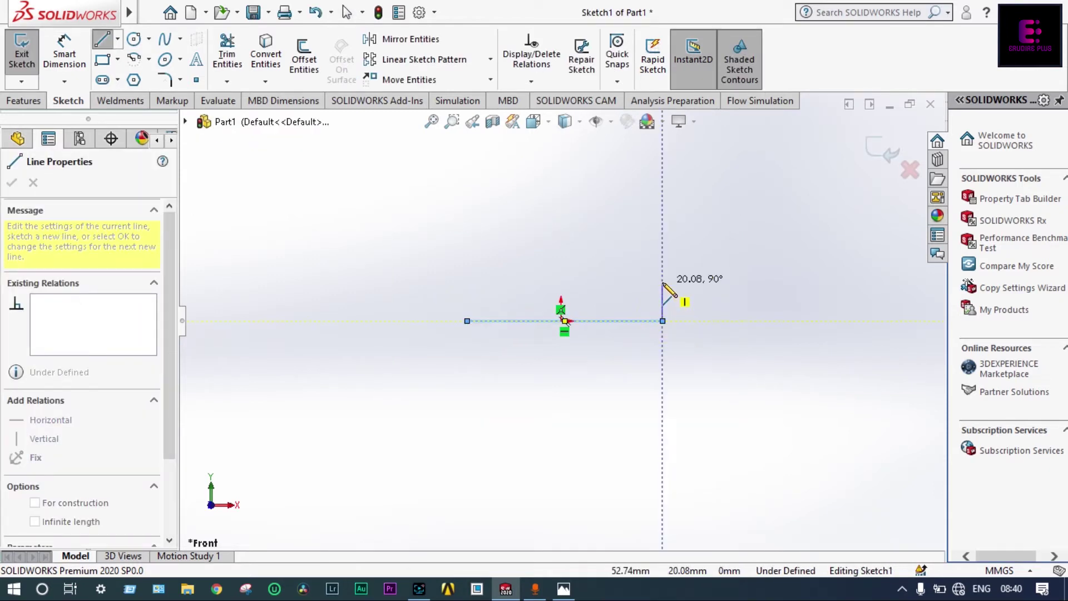
click(662, 279)
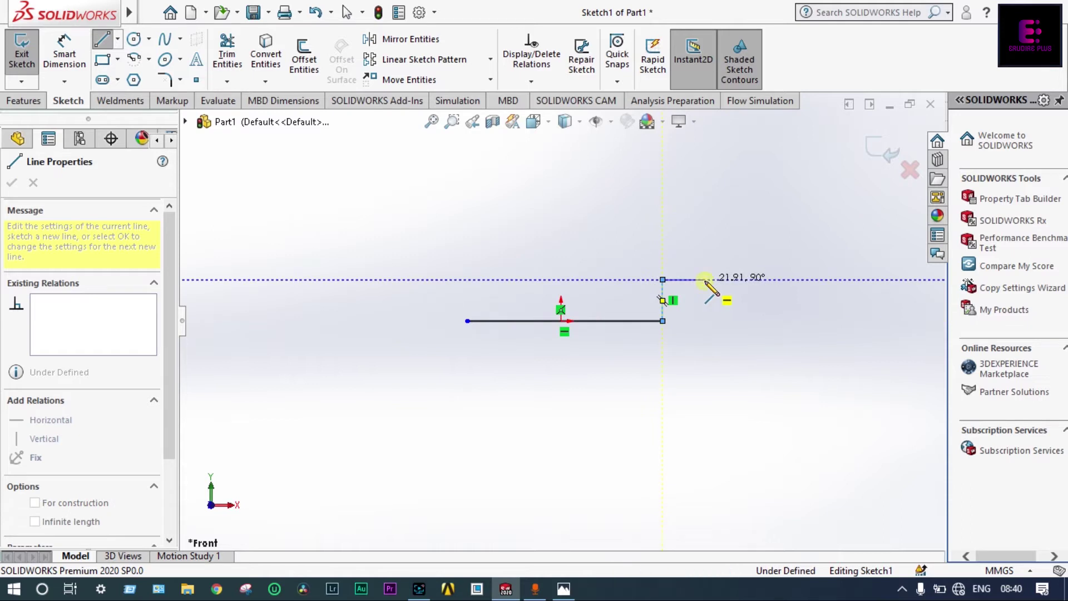
click(705, 279)
click(705, 374)
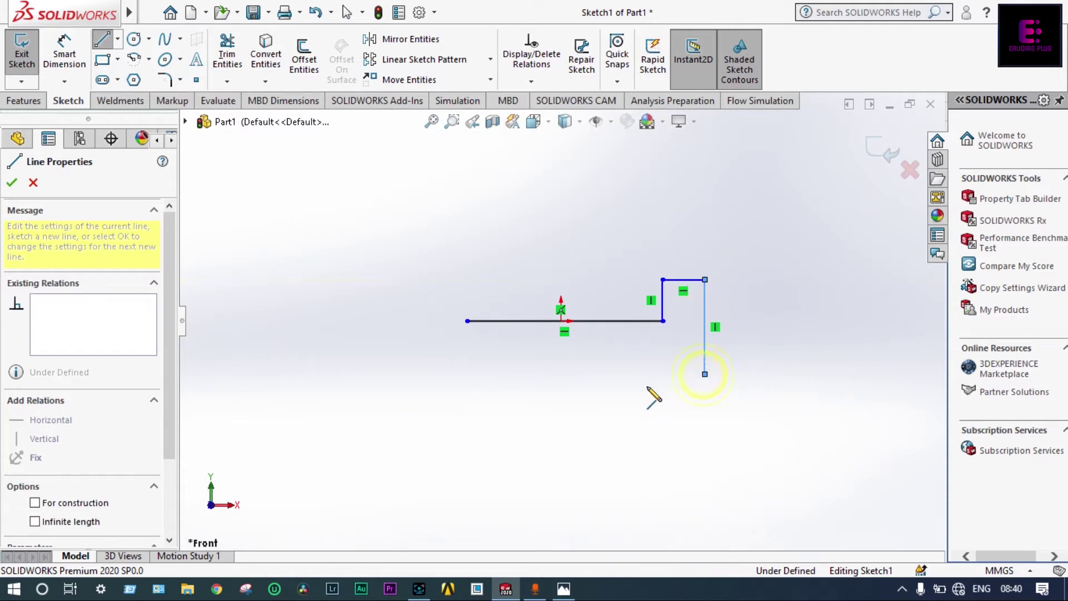
Continue the profile with a bottom edge about 160 mm, a left edge about 56 mm and a short step inward and up
click(397, 373)
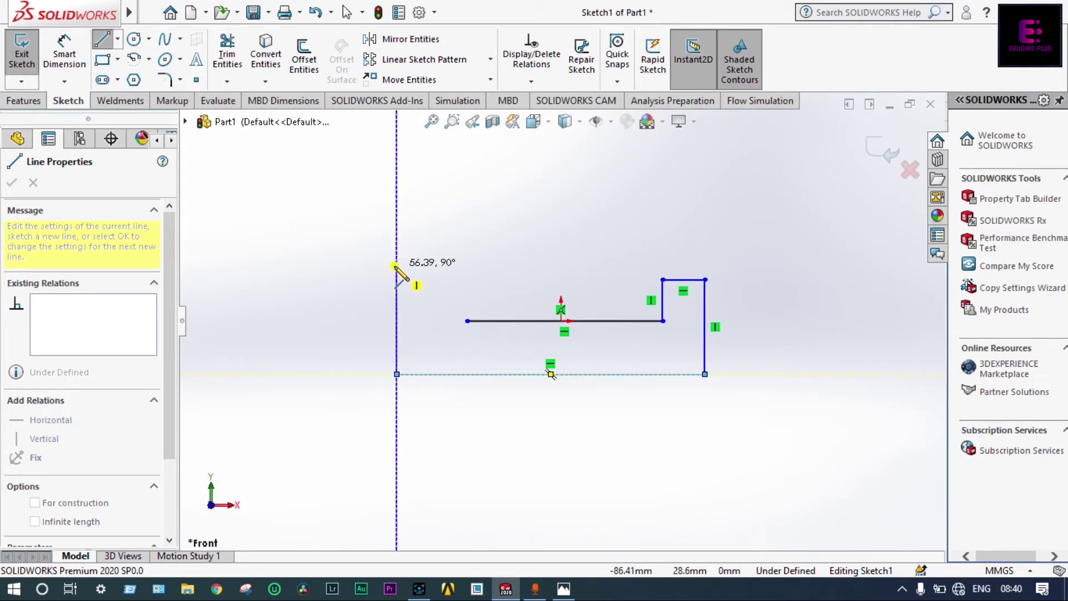
click(396, 267)
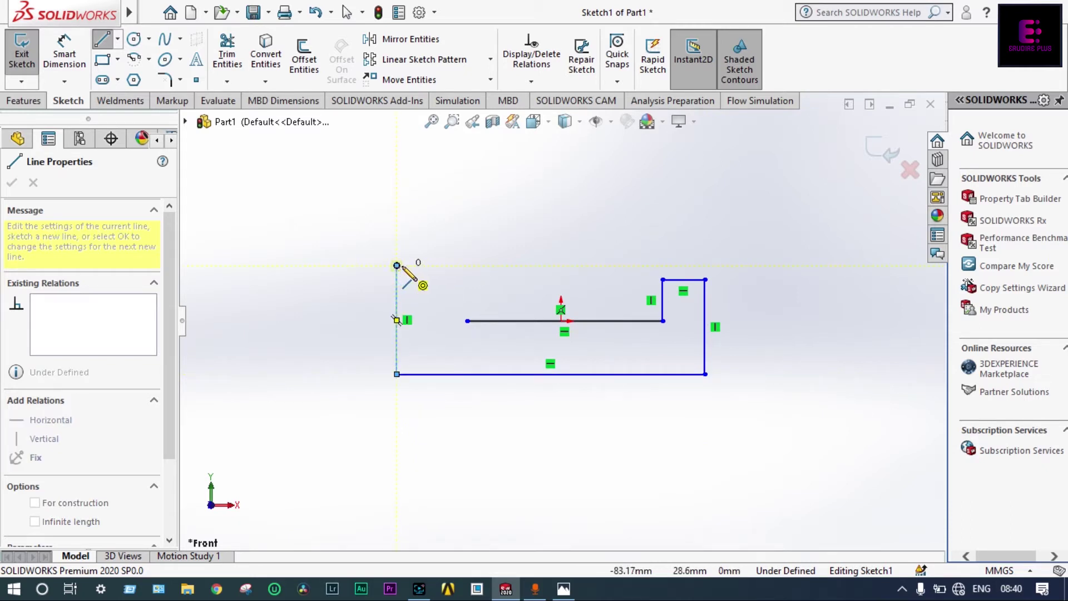
click(407, 265)
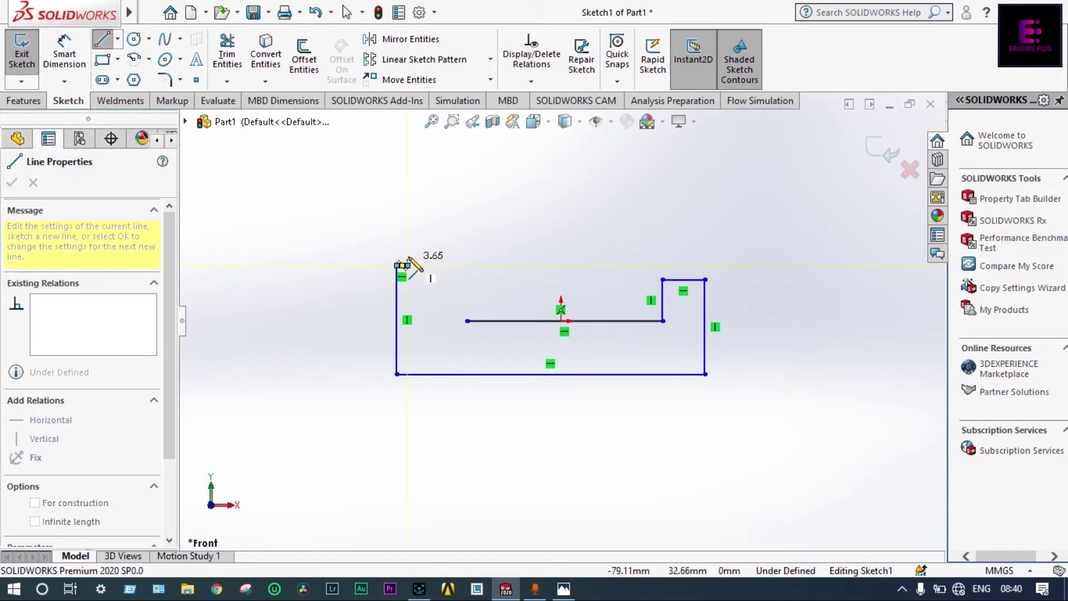
click(408, 244)
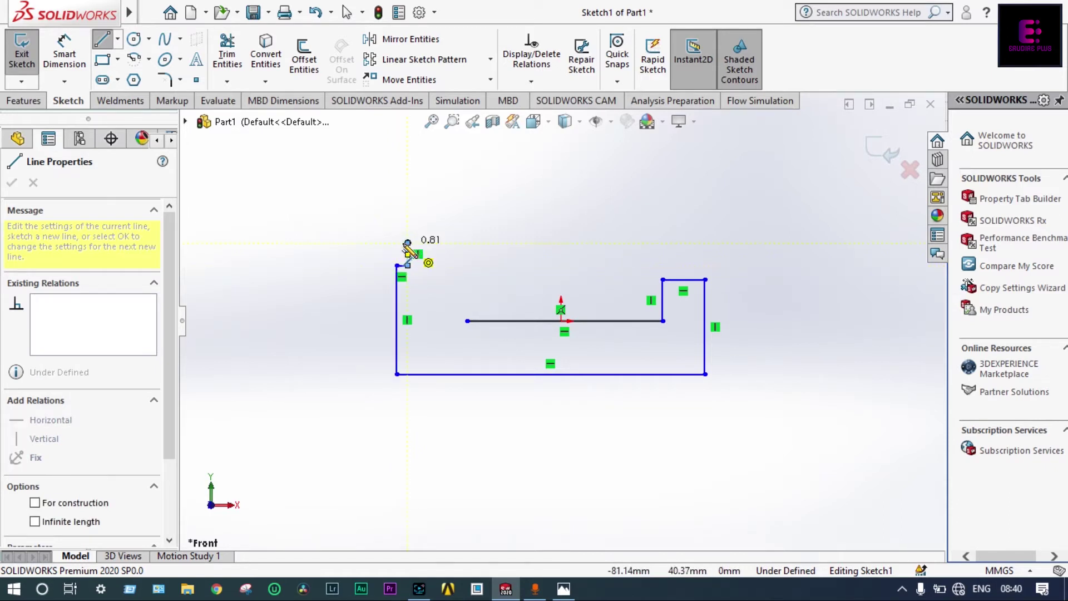
key(Escape)
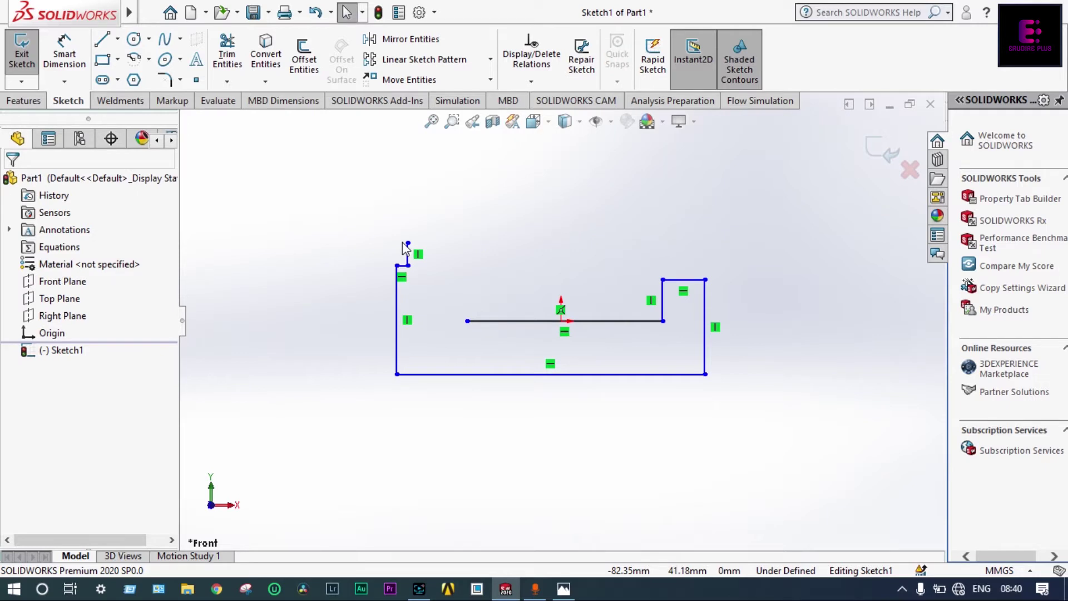
Check the reference drawing and dimension the profile's bottom edge at 180 mm
click(563, 589)
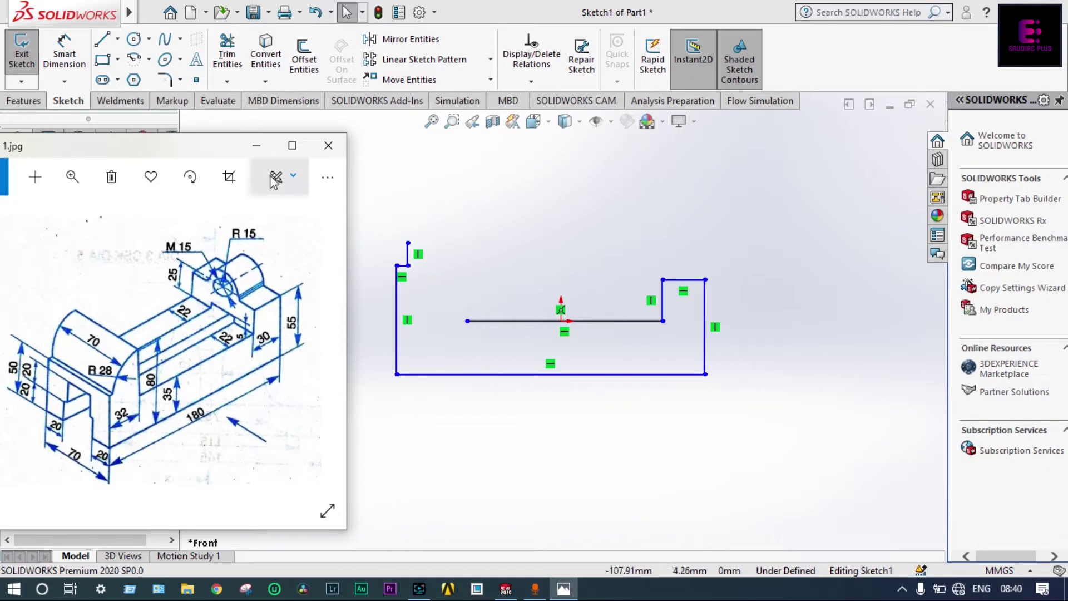
click(65, 54)
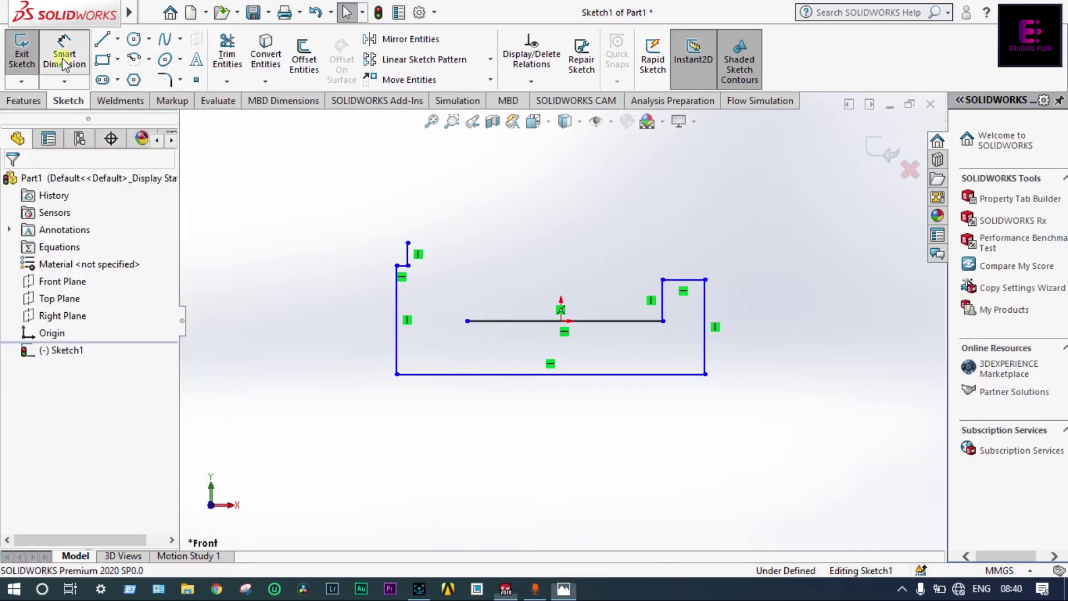
click(531, 374)
click(543, 445)
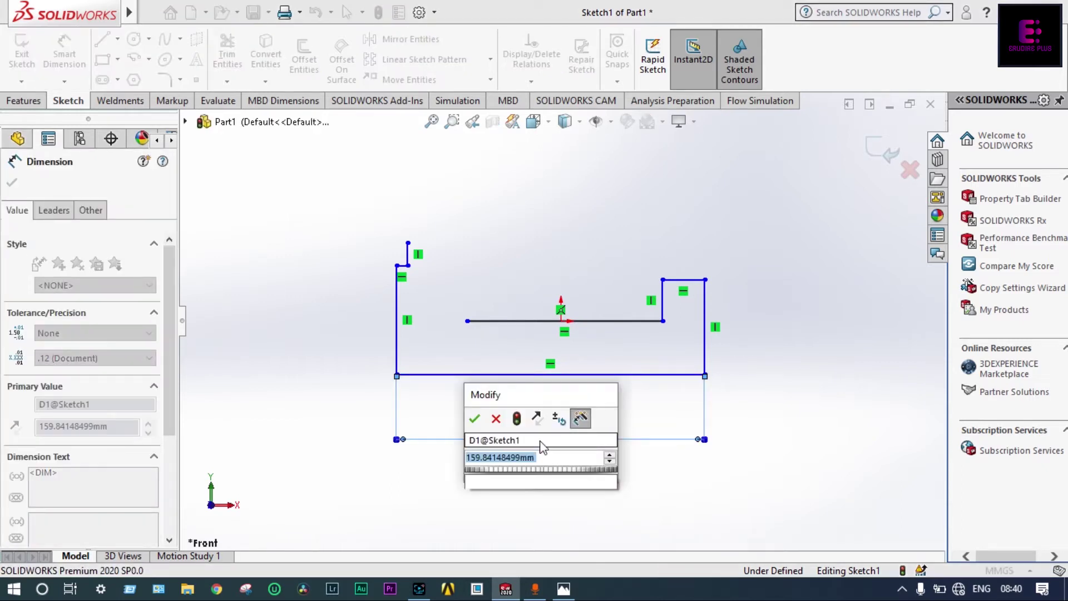
text(180)
key(Return)
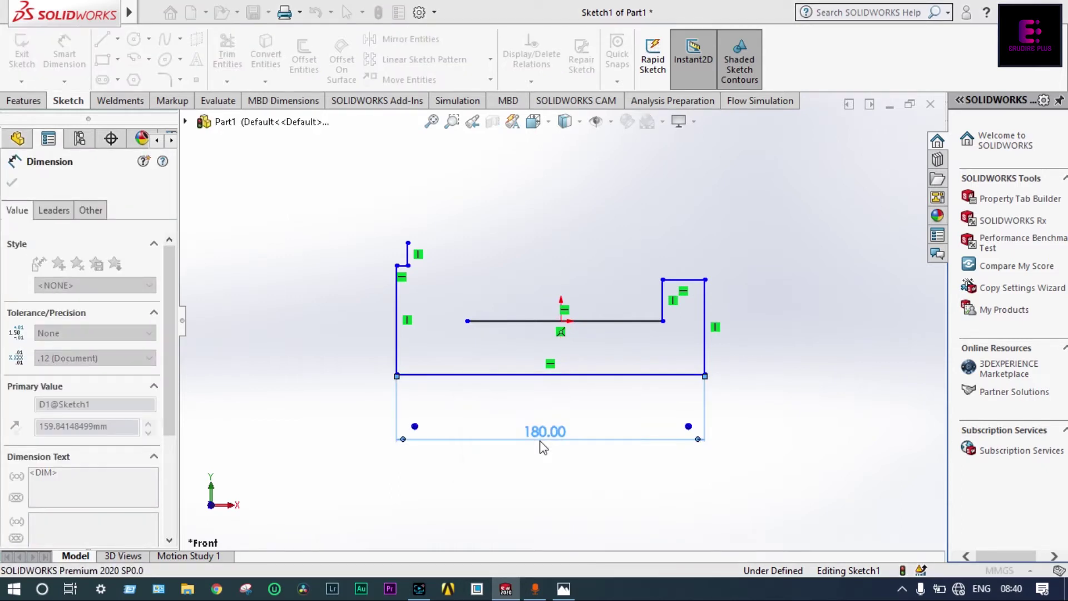
Check the reference drawing and dimension the profile's right vertical edge at 55 mm
click(564, 589)
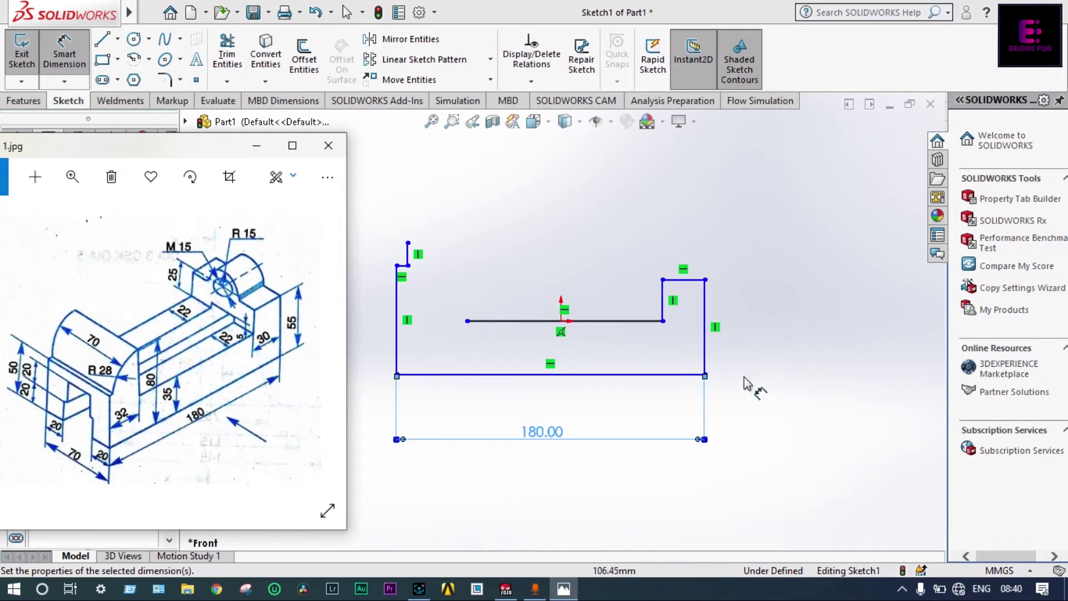
click(705, 352)
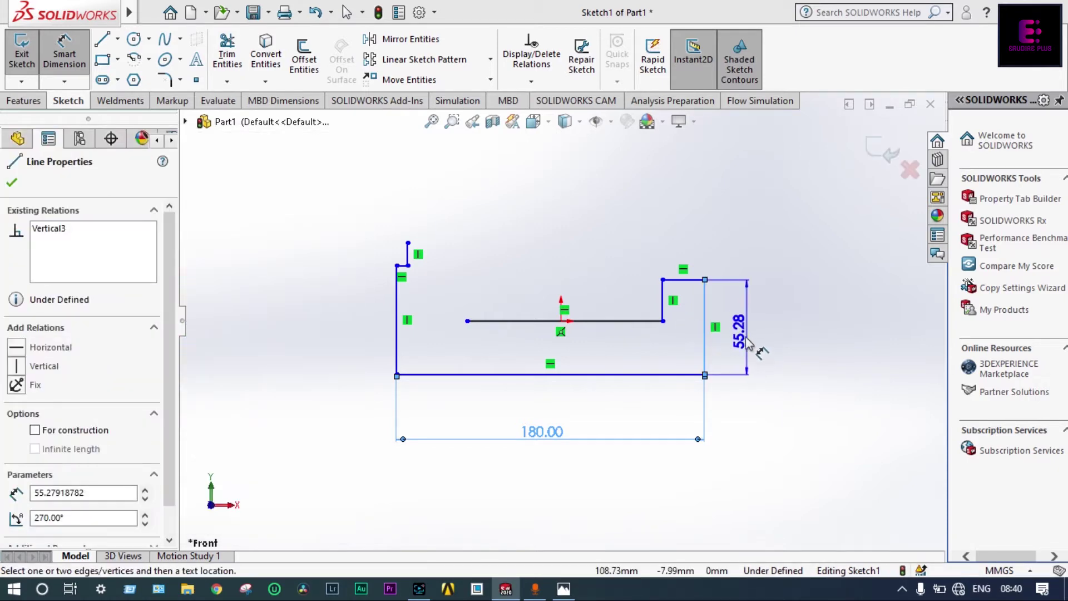
click(751, 344)
double_click(759, 337)
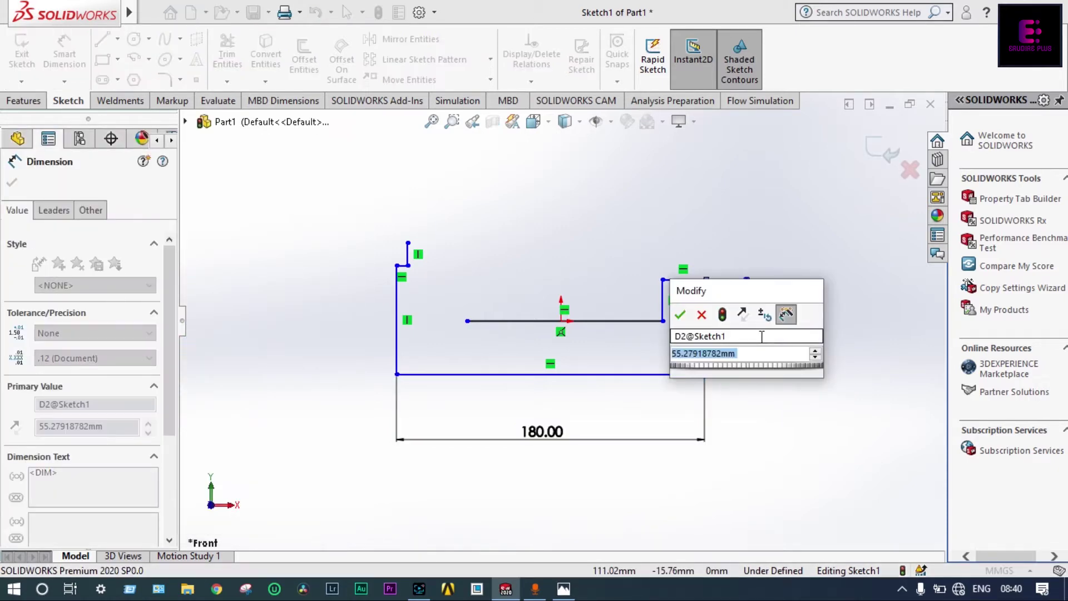
text(50)
key(Return)
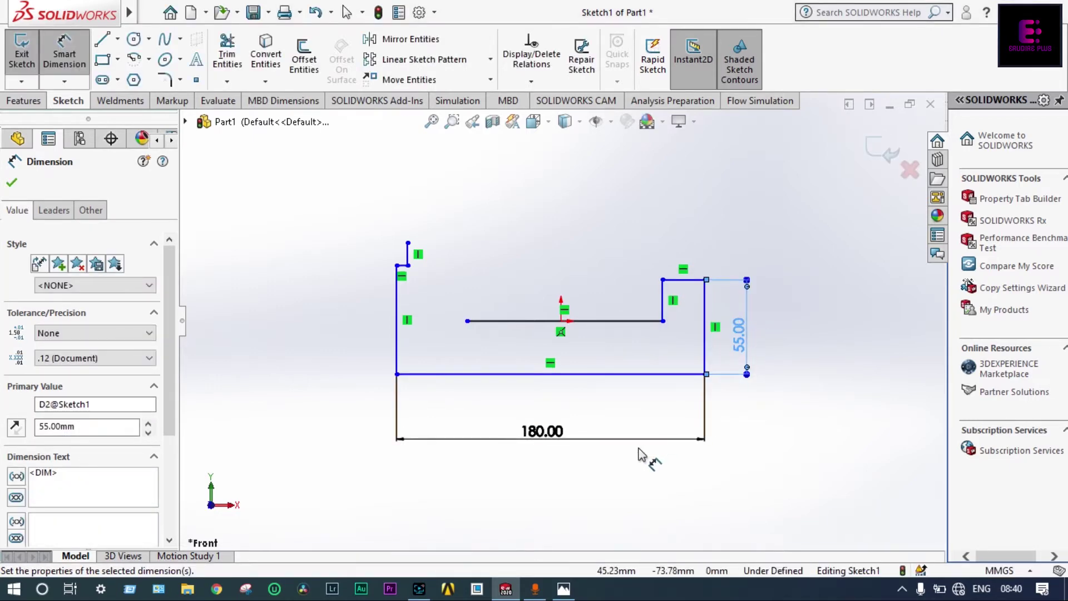
Check the reference drawing and dimension the top edge of the right-hand block at 30 mm
click(563, 588)
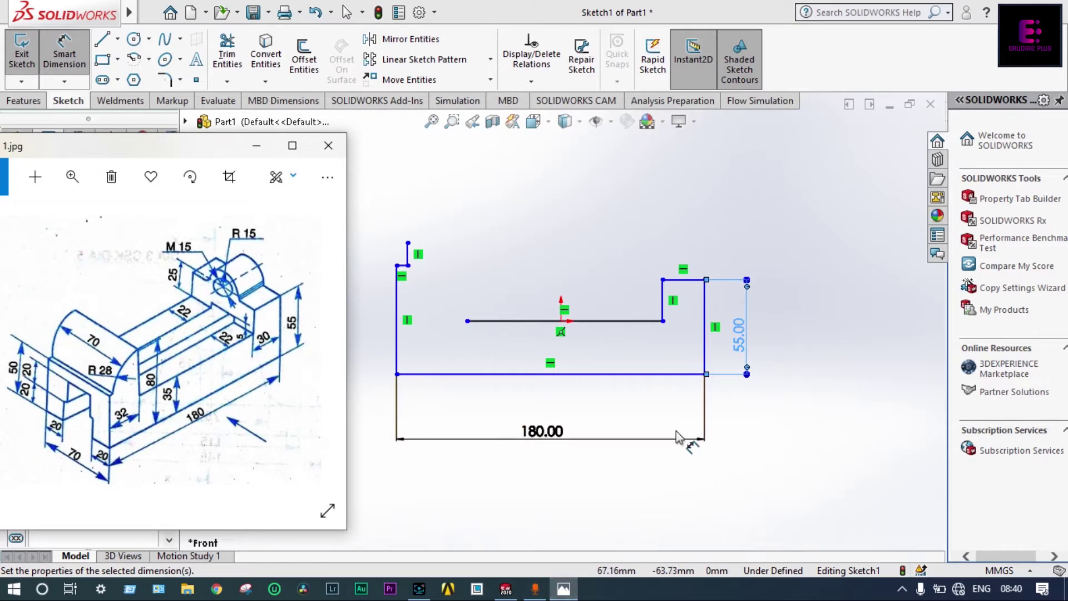
click(679, 283)
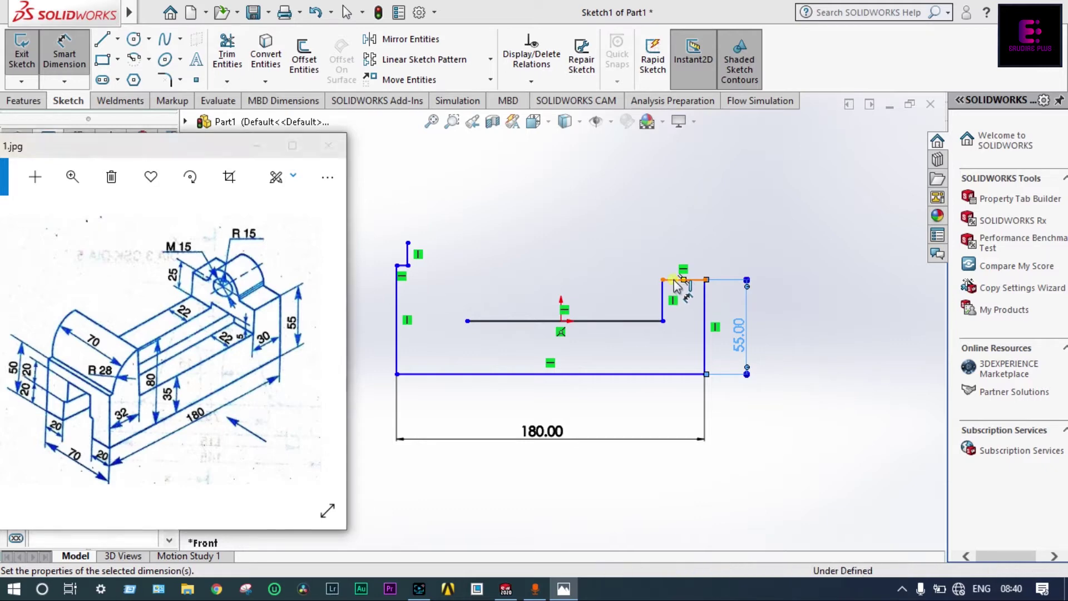
click(690, 245)
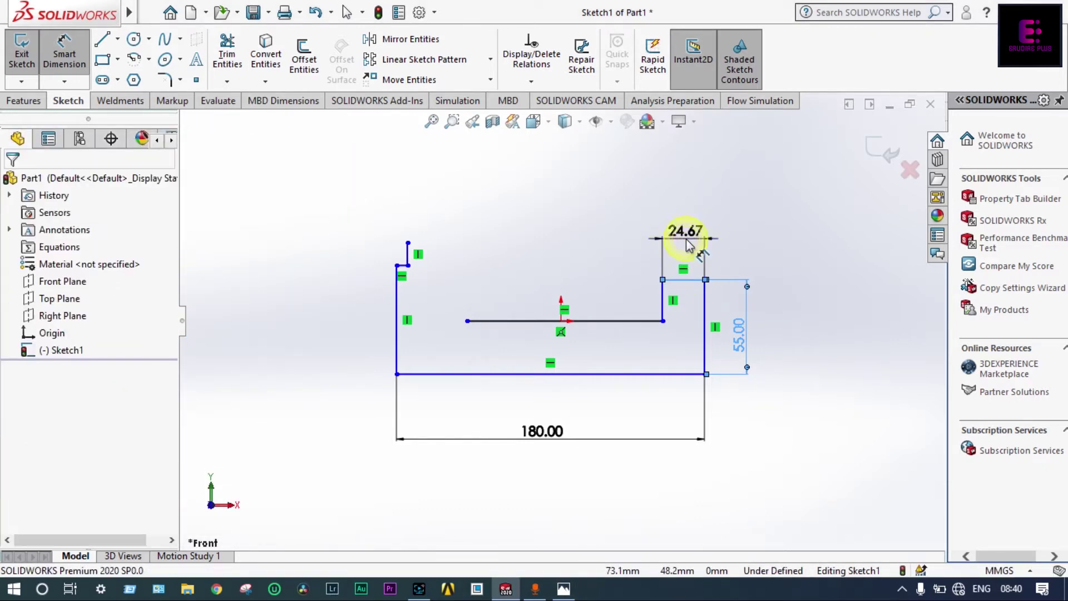
double_click(689, 240)
text(30)
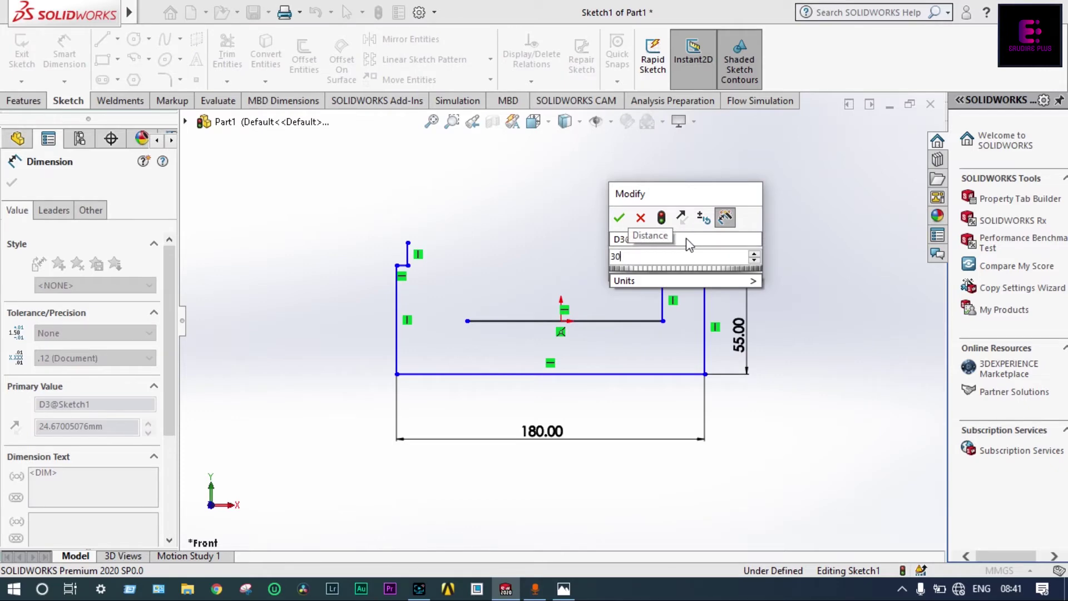
key(Return)
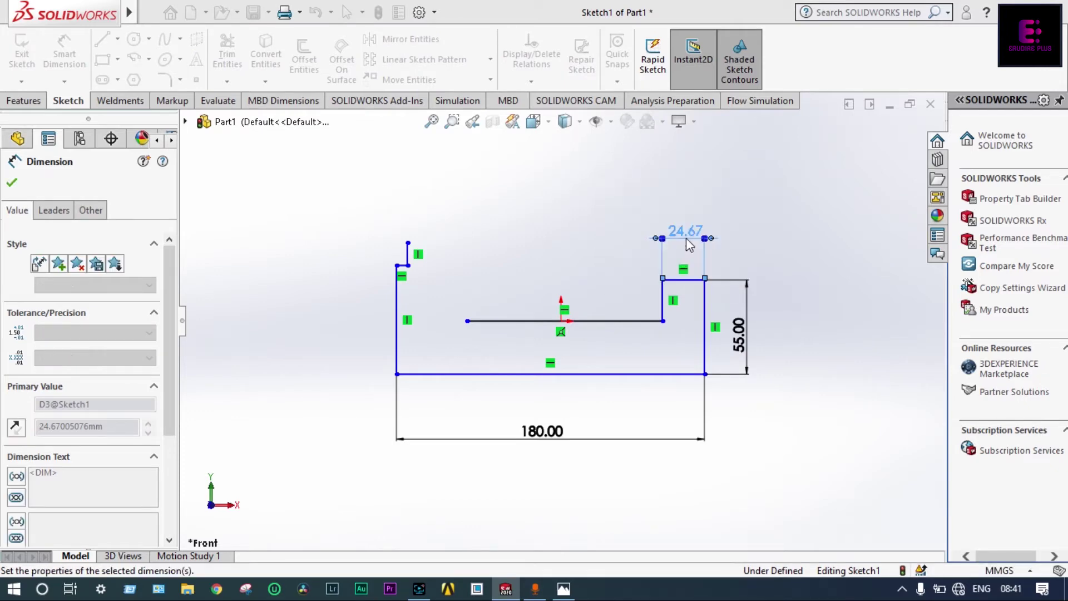
Dimension the height between the bottom edge and the inner horizontal line at 35 mm, and the left vertical edge at 50 mm
click(563, 589)
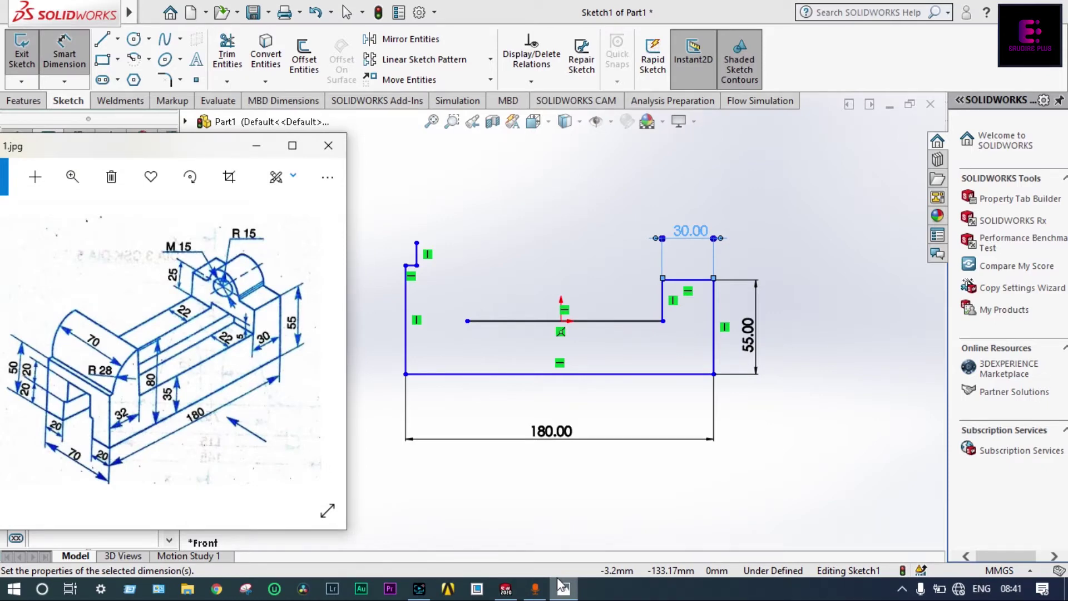
click(604, 375)
click(615, 320)
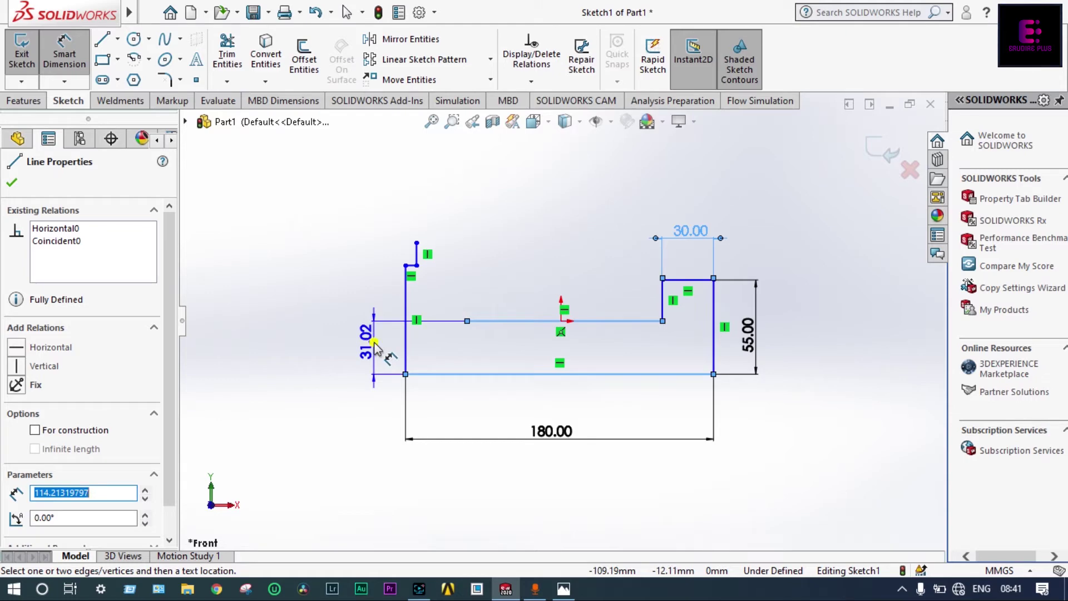
click(375, 346)
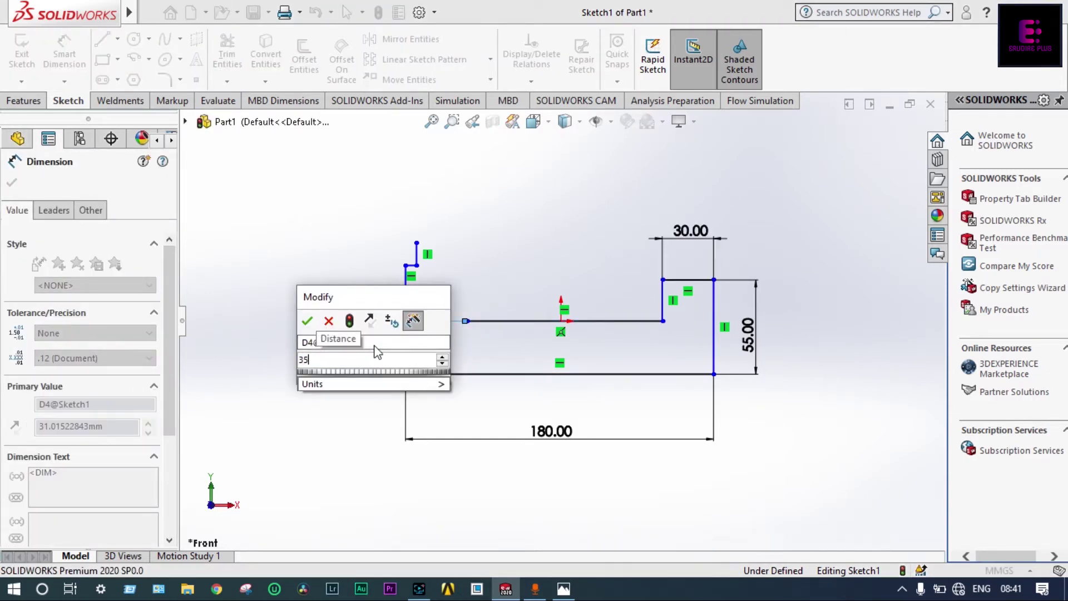
key(Return)
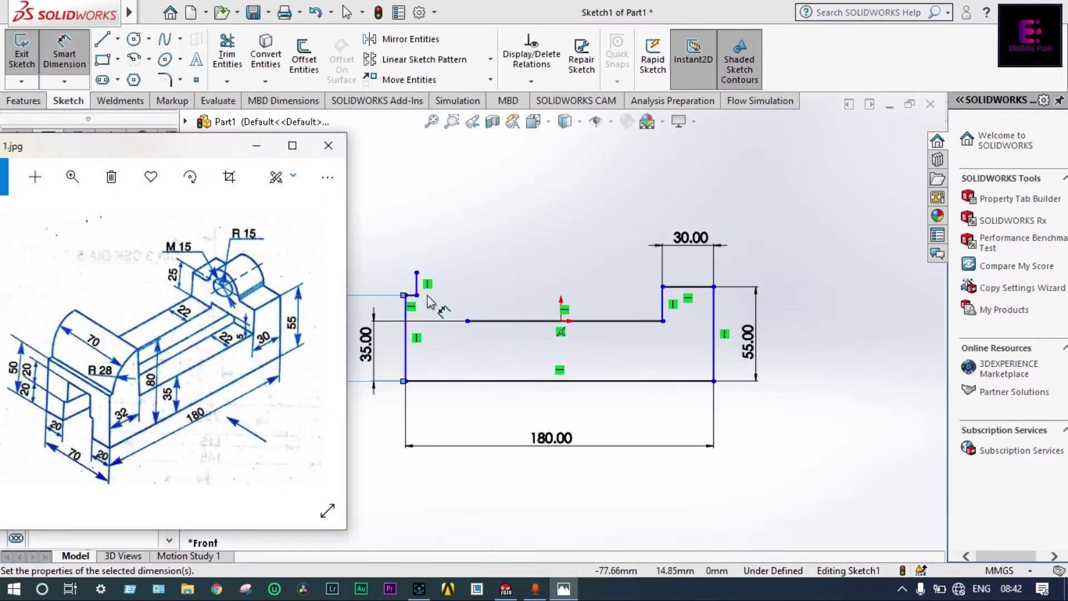
Dimension the short horizontal ledge at the top of the left vertical edge at 4 mm
scroll(426, 299, down, 5)
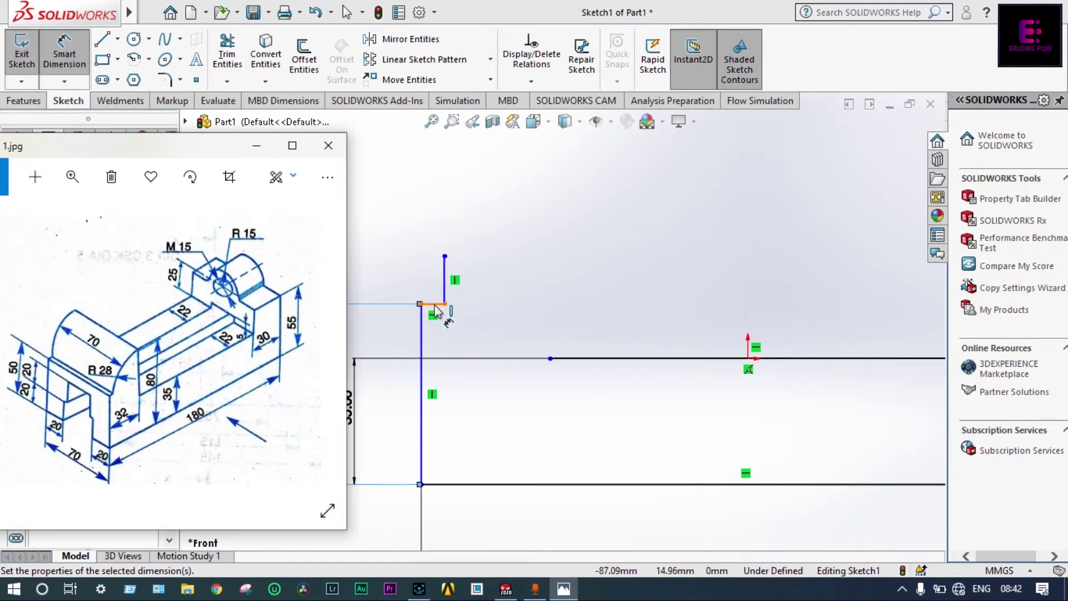
click(433, 304)
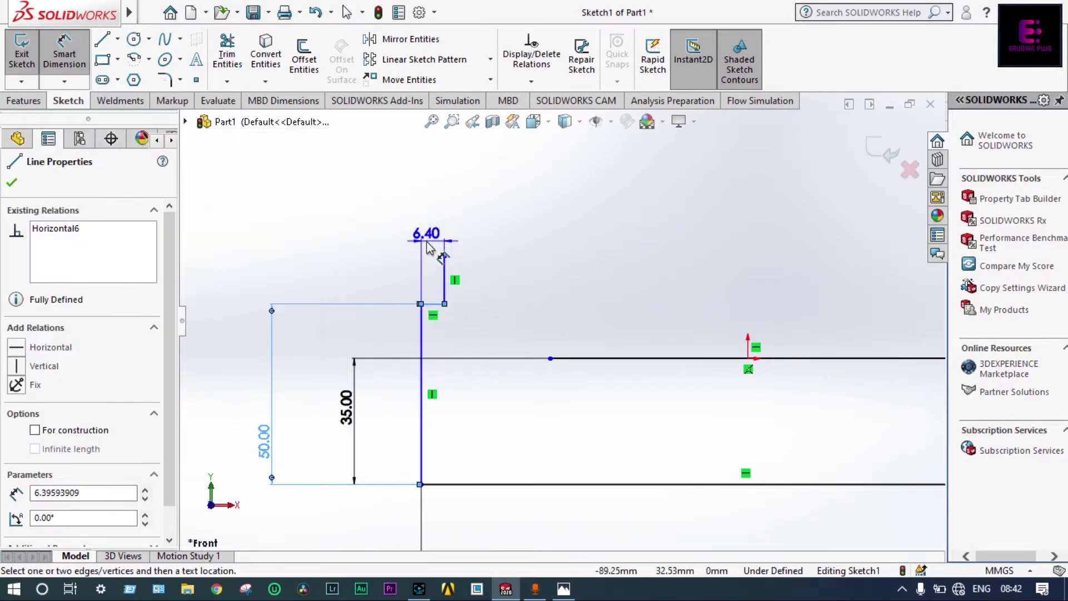
click(427, 251)
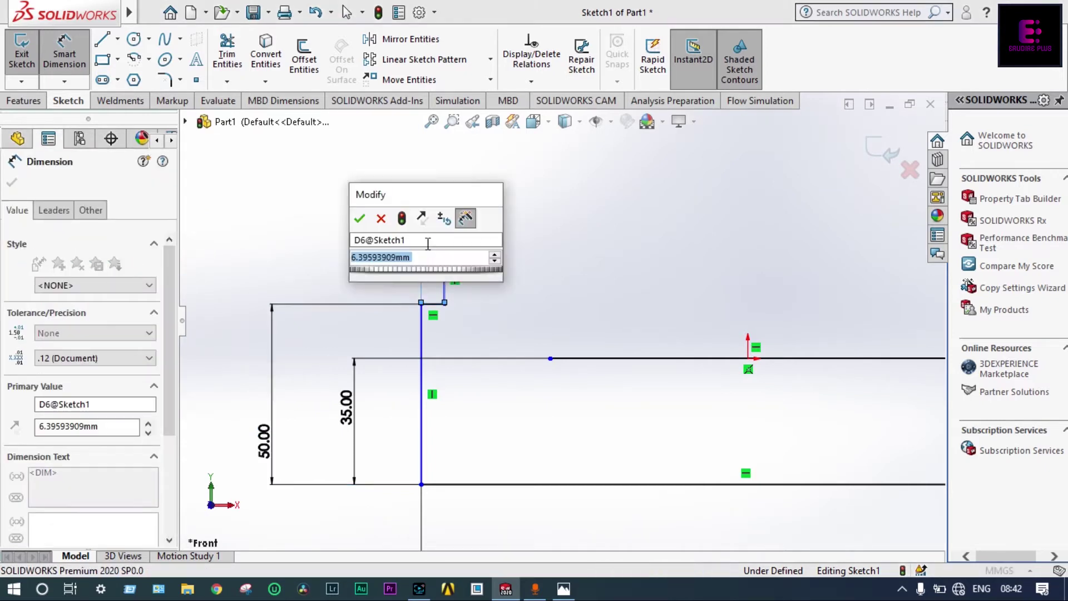
text(4)
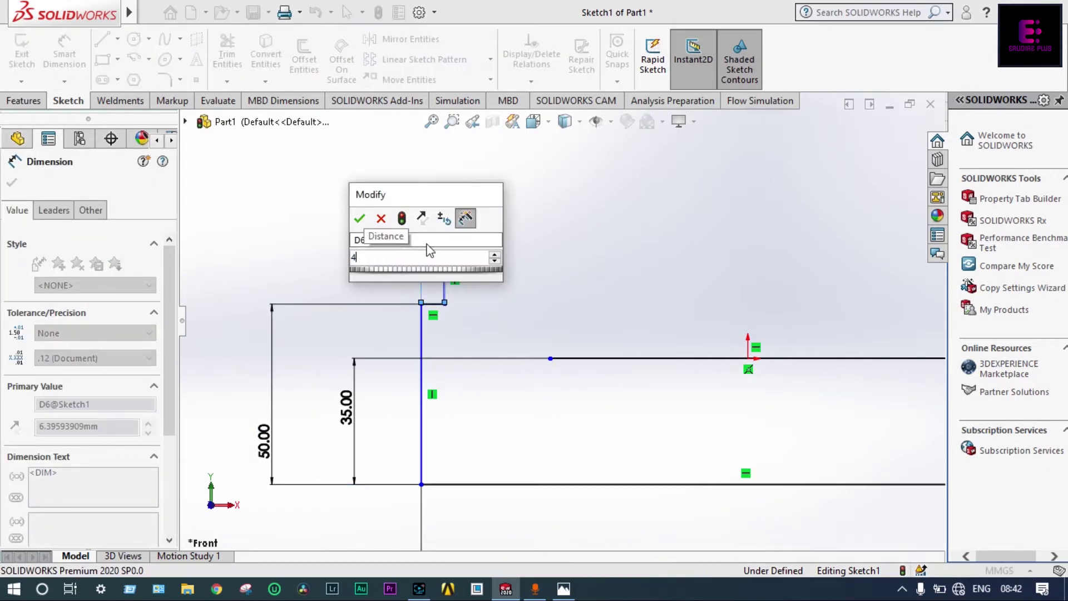
key(Return)
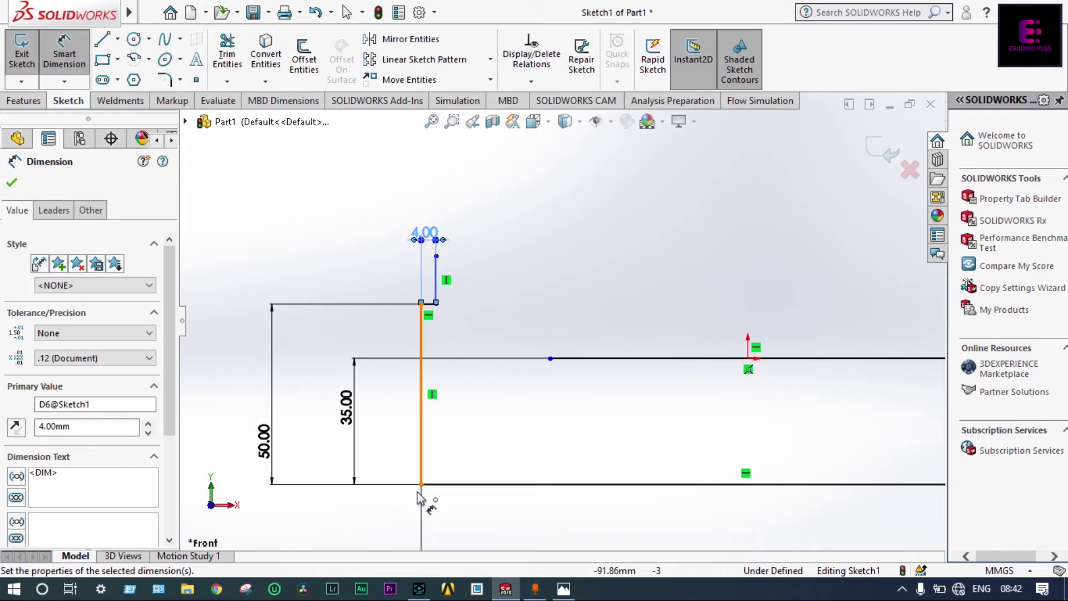
Check the reference drawing and sketch a vertical line about 66 mm long upward from the left end of the inner horizontal line
click(563, 588)
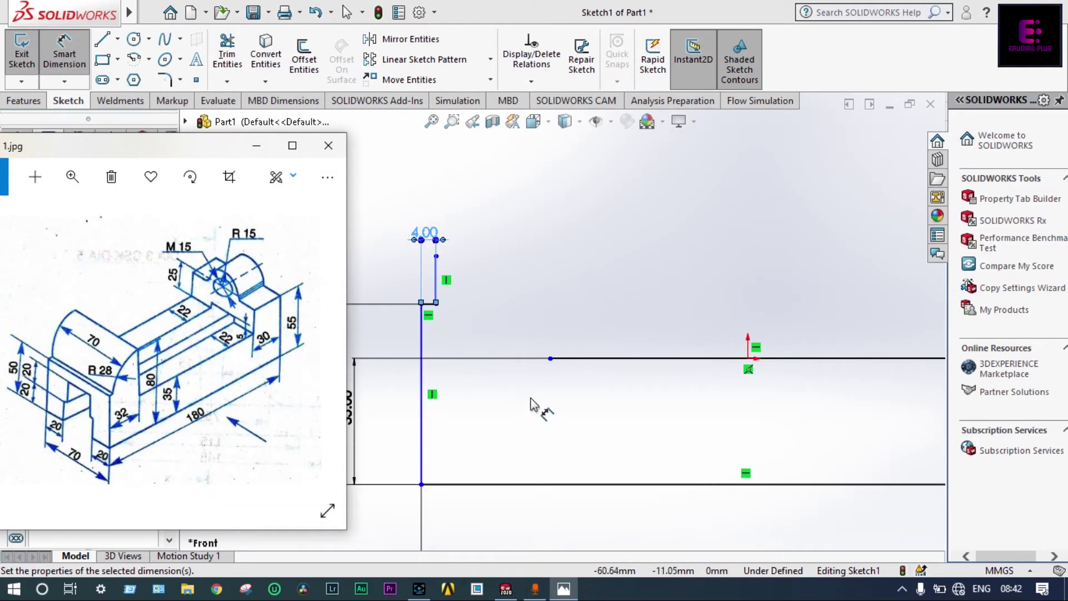
scroll(558, 345, up, 2)
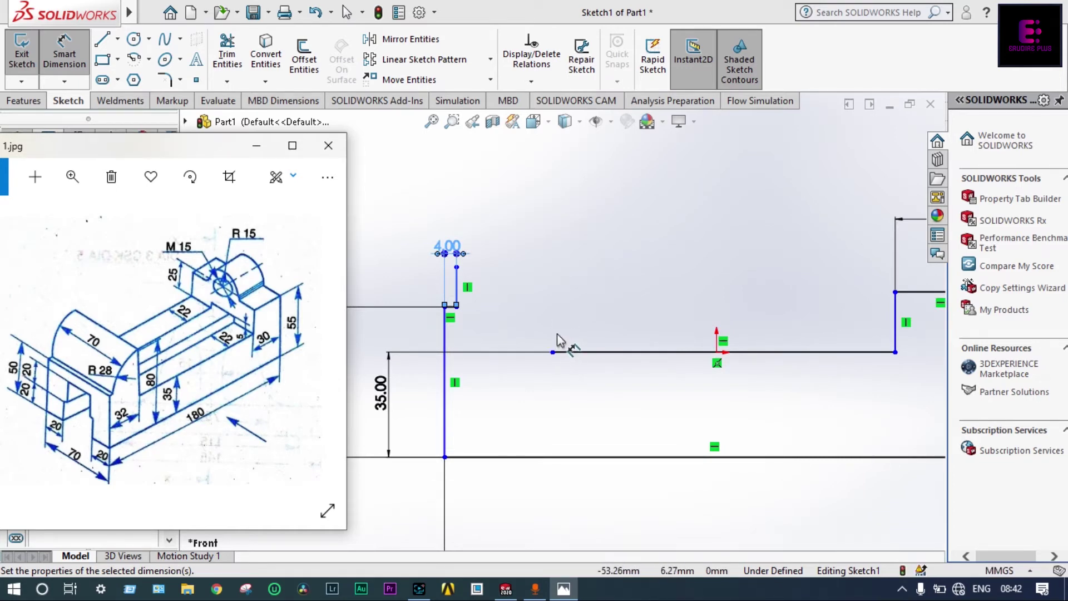
click(102, 40)
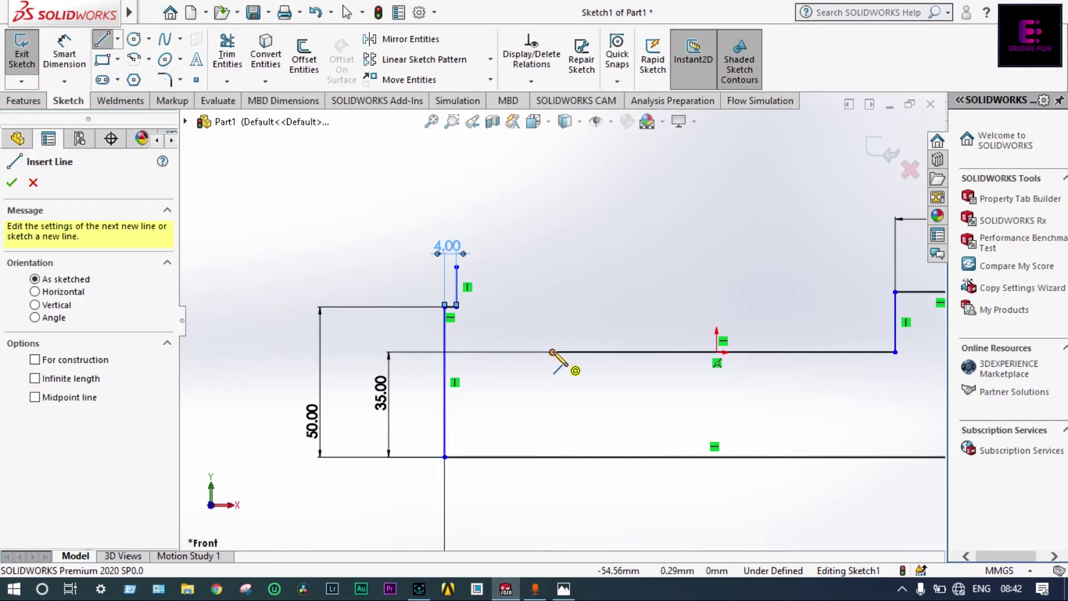
click(552, 351)
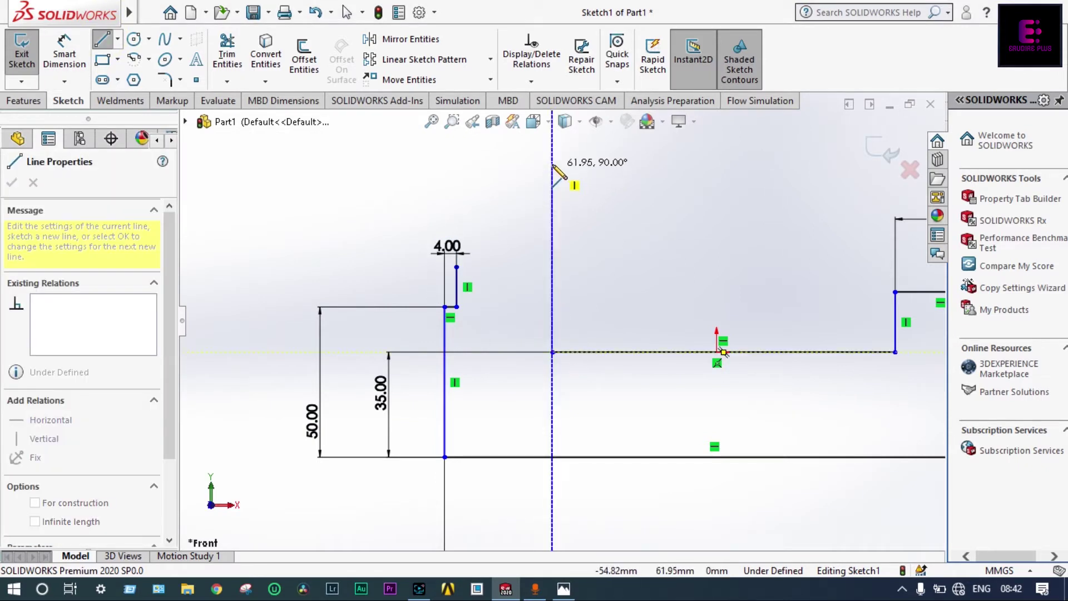
click(552, 153)
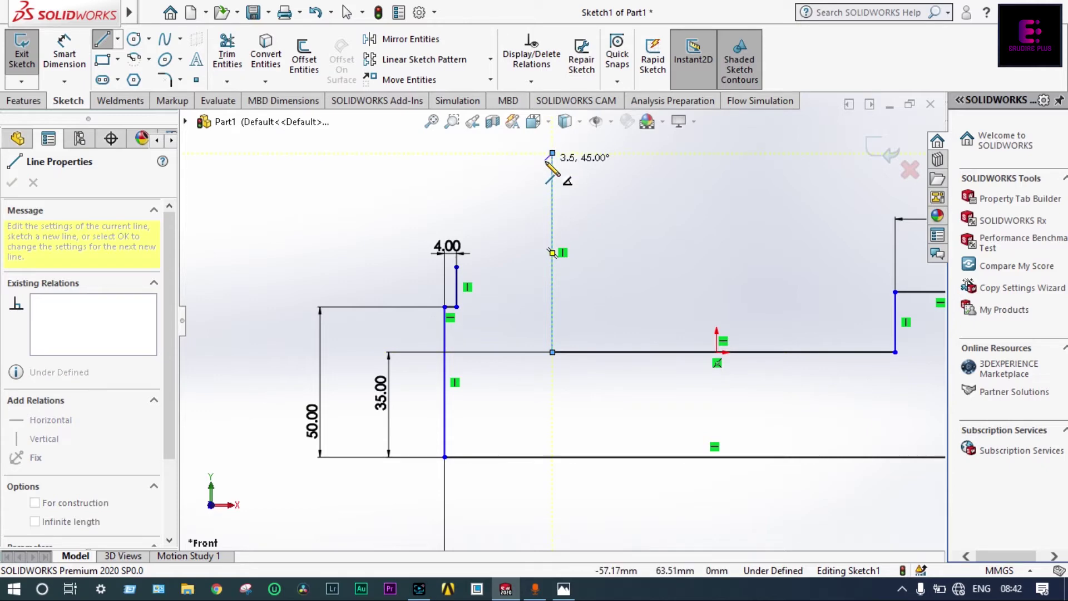
key(Escape)
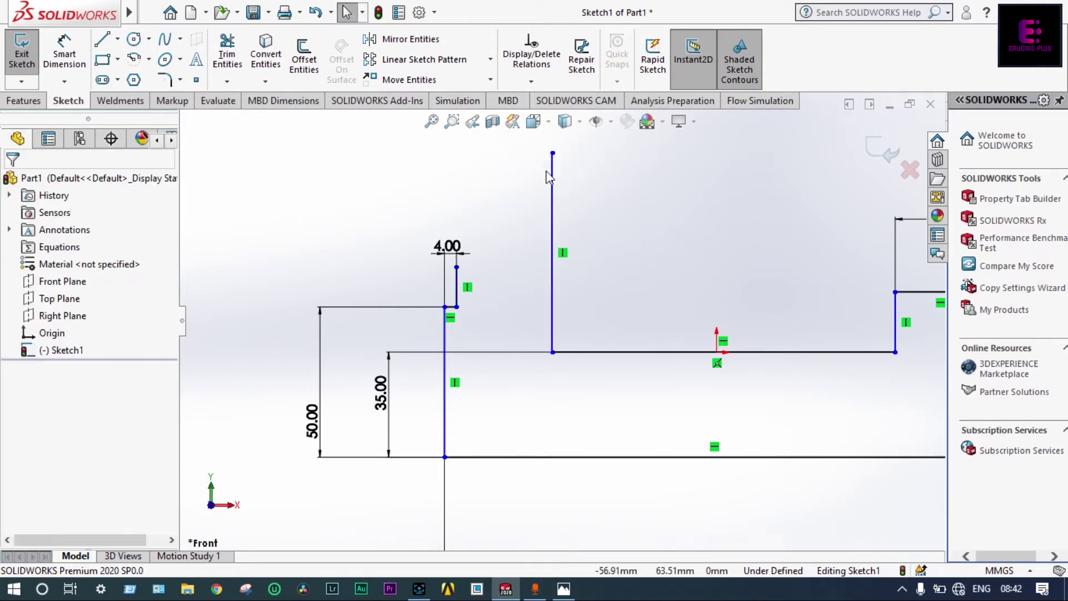
Check the reference drawing and dimension the distance between the left vertical edge and the tall inner vertical line at 32 mm
click(563, 590)
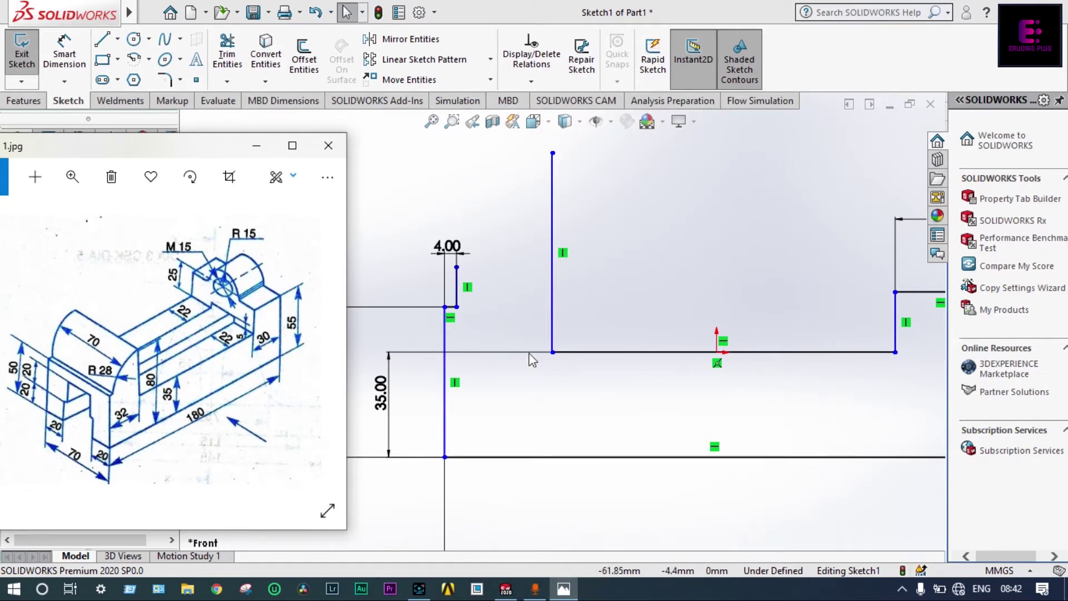
click(552, 326)
click(444, 334)
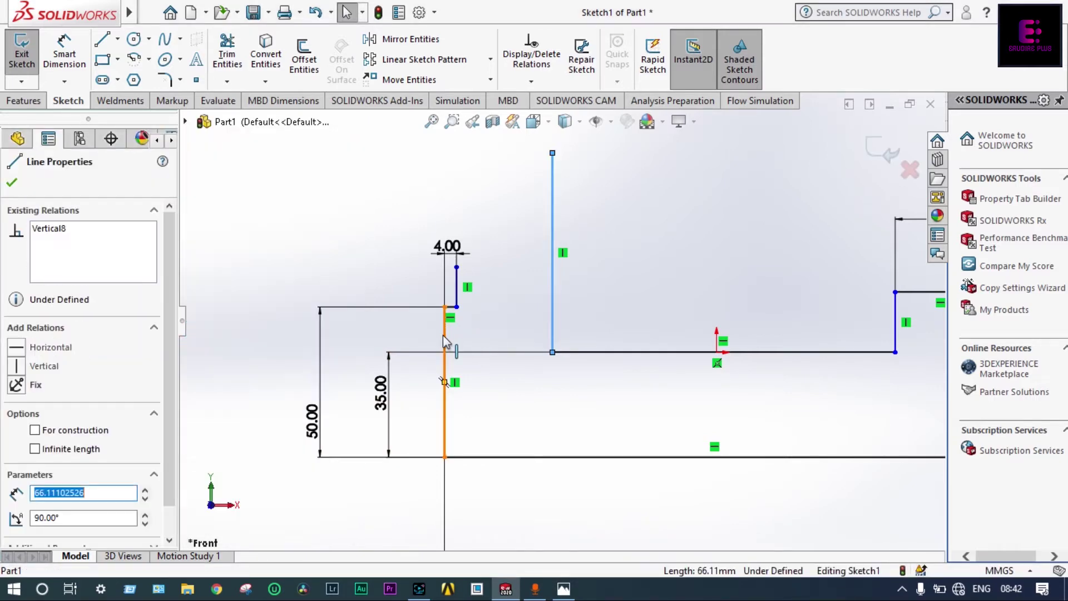
click(445, 341)
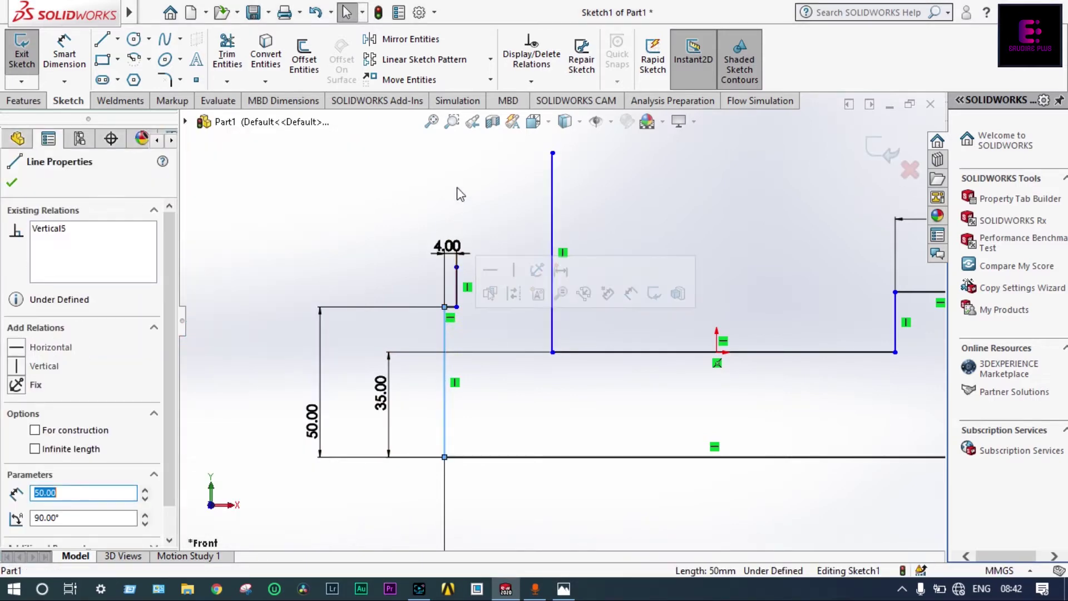
click(65, 55)
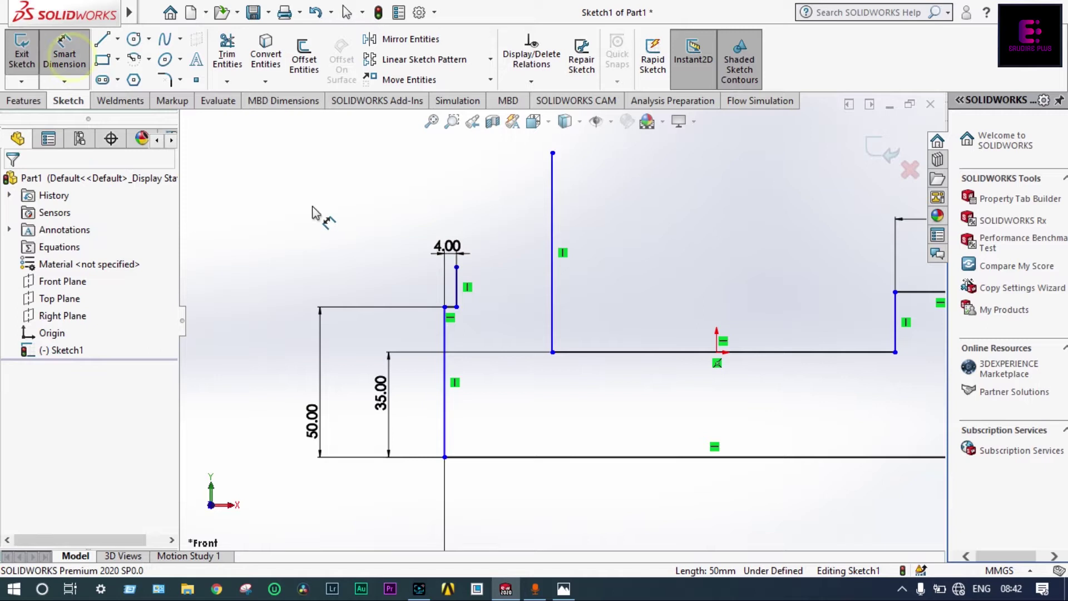
click(446, 334)
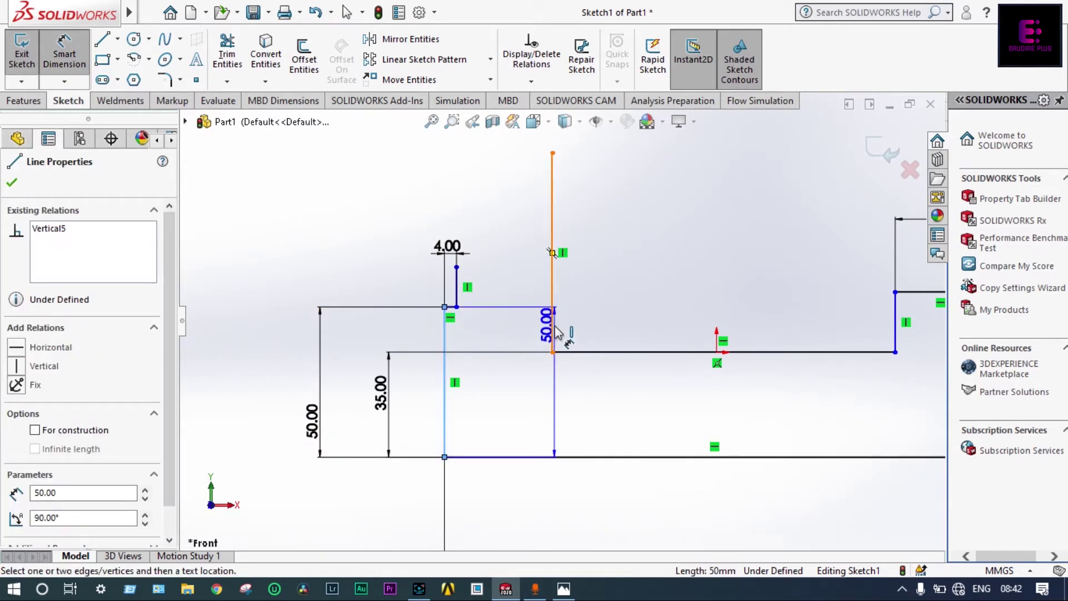
click(554, 332)
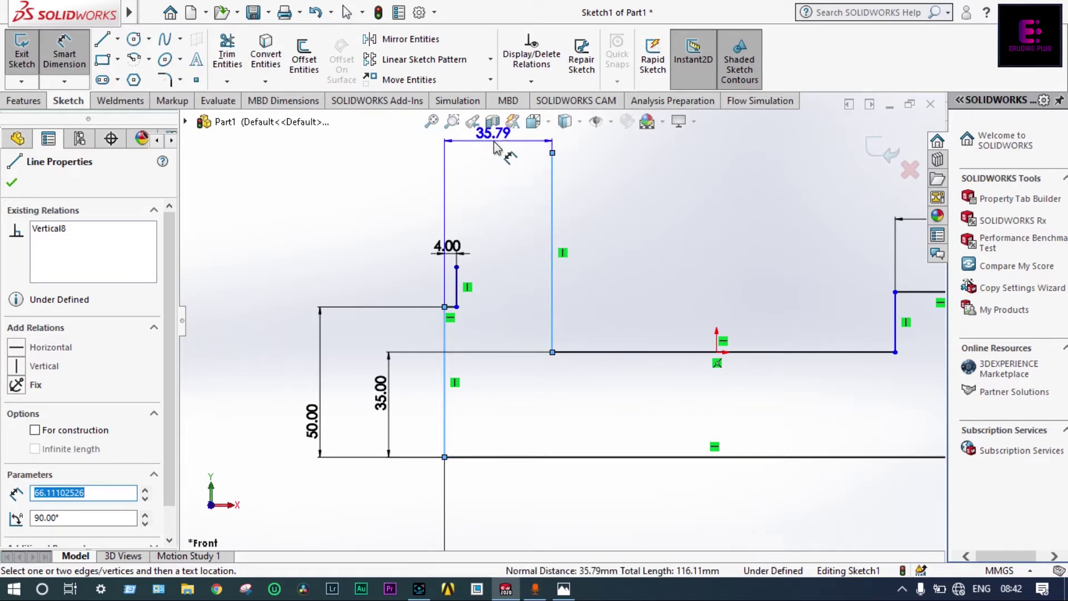
click(497, 147)
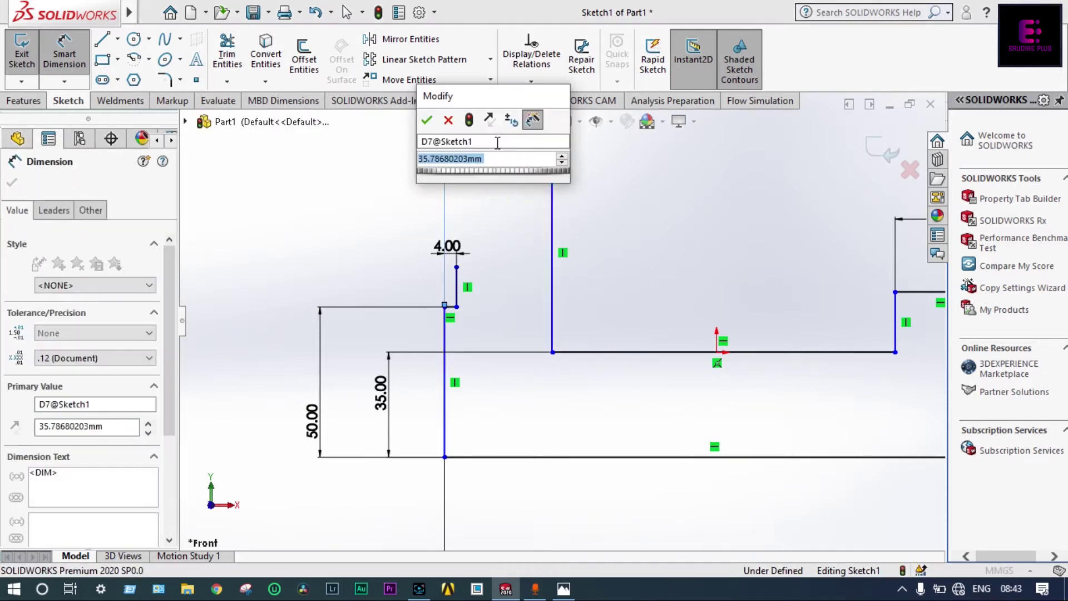
text(32)
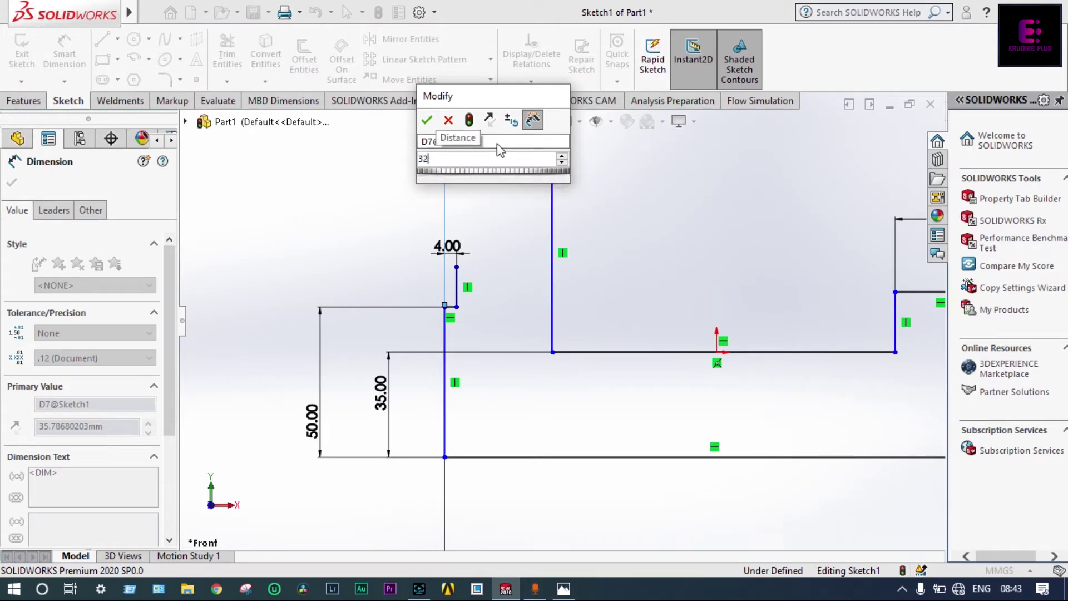
key(Return)
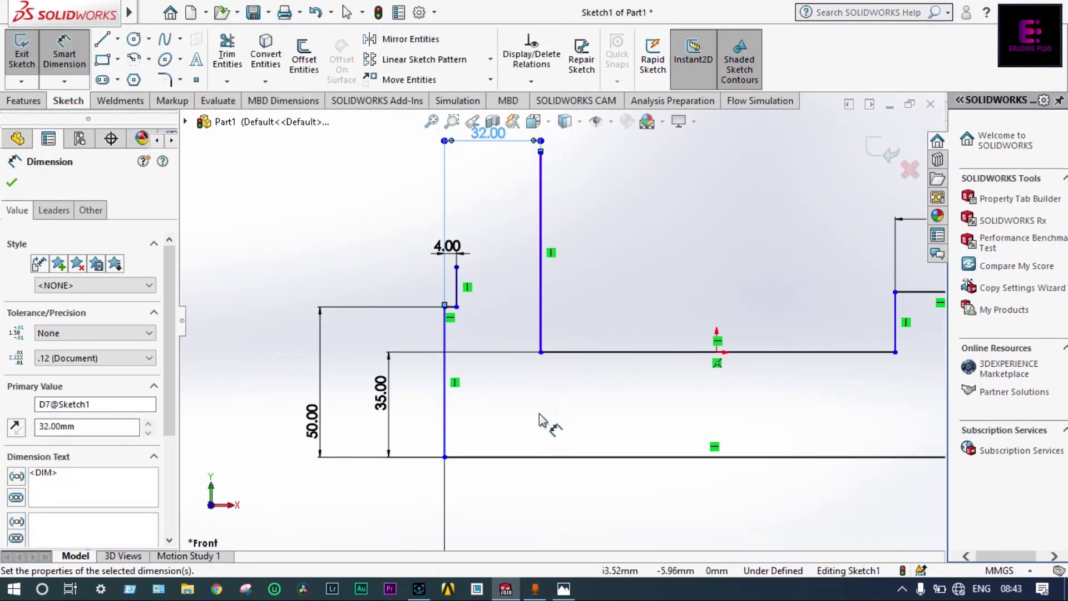
Check the reference drawing and dimension the height from the bottom edge to the tall inner vertical line's upper endpoint at 80 mm
click(563, 588)
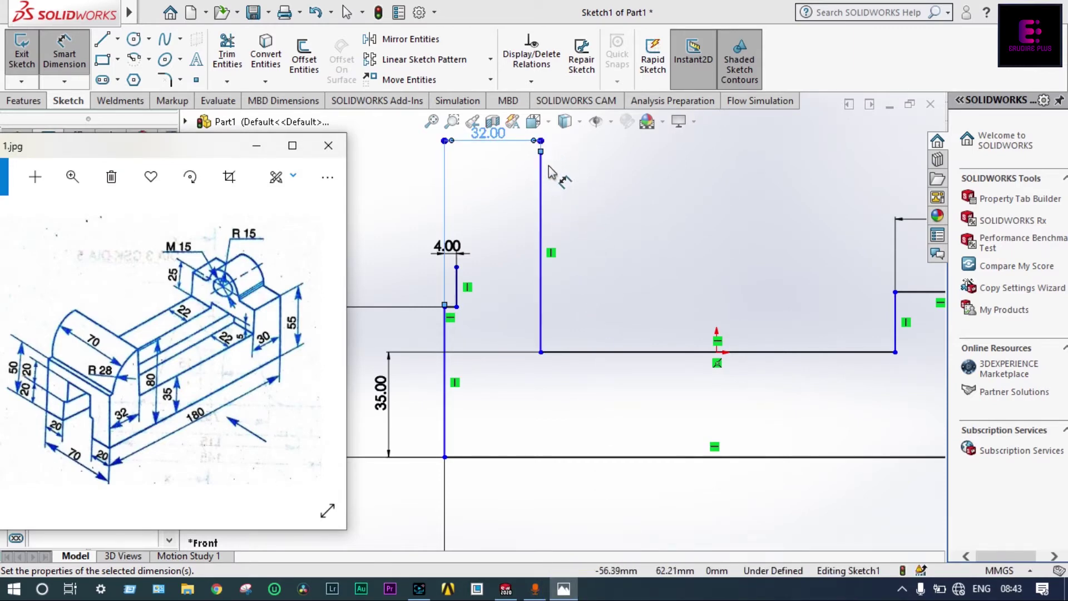
drag(541, 154, 573, 455)
key(ctrl+z)
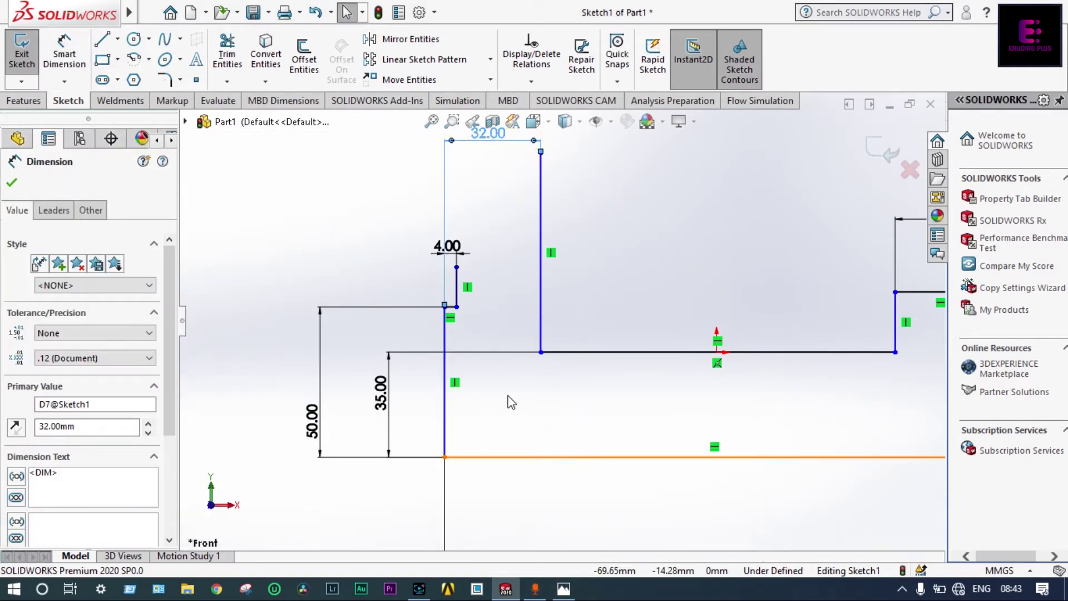
click(64, 54)
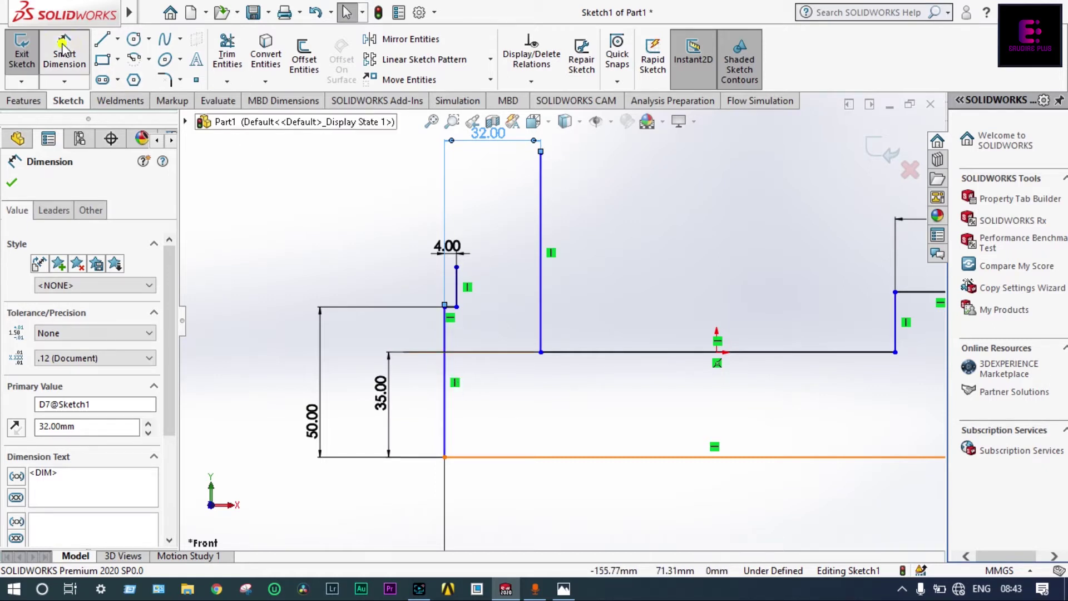
click(579, 456)
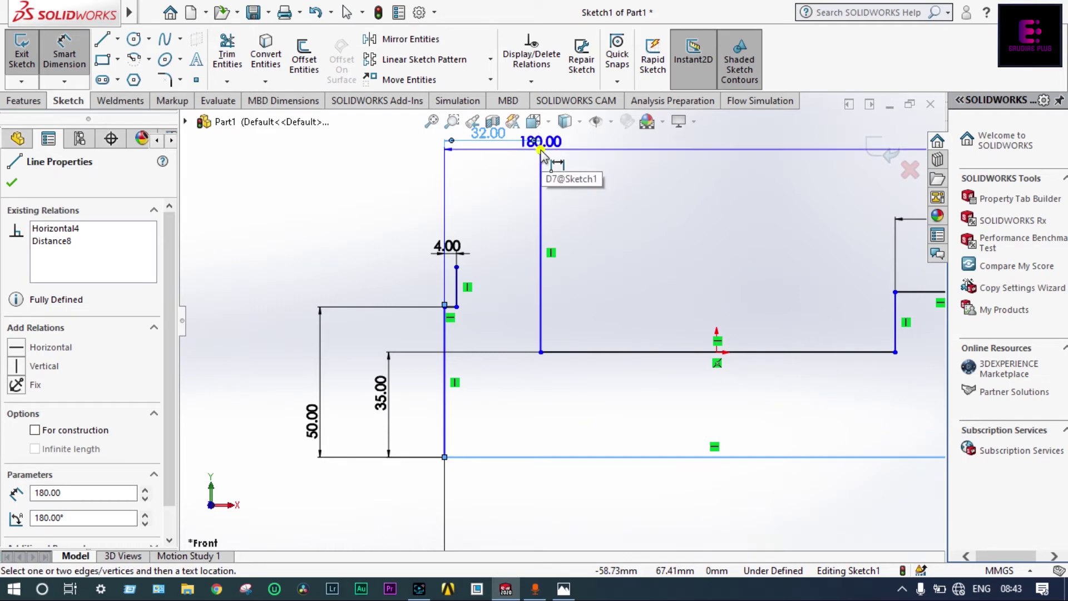
click(541, 151)
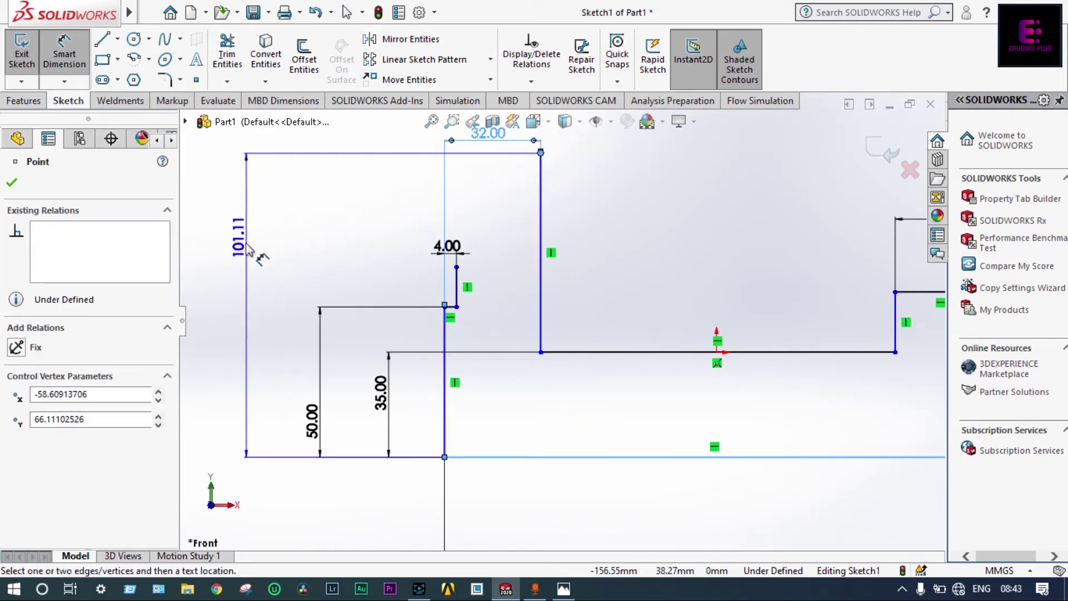
click(240, 269)
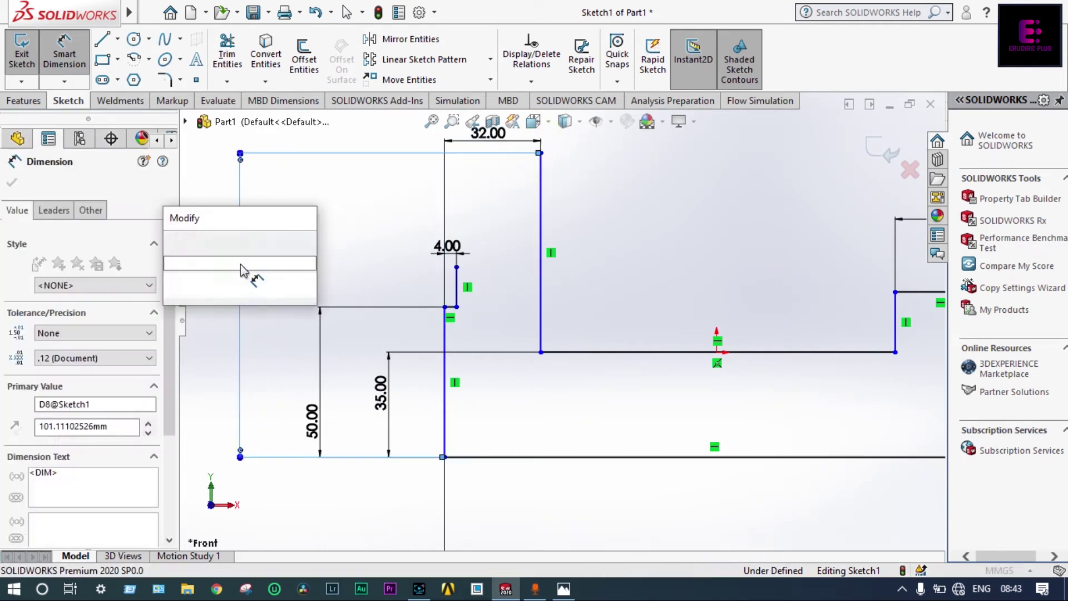
text(40)
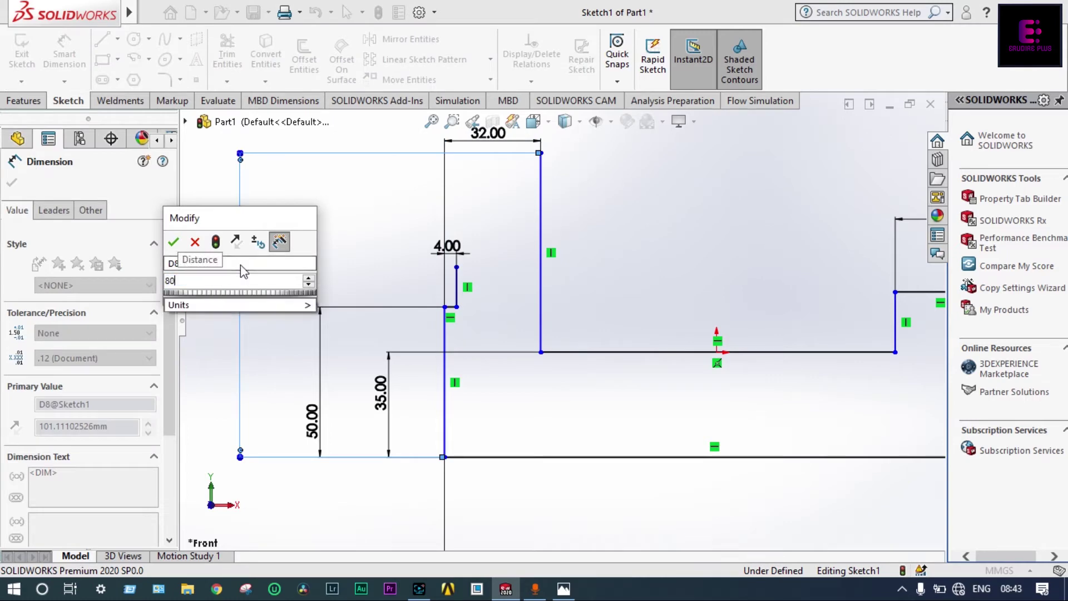
key(Return)
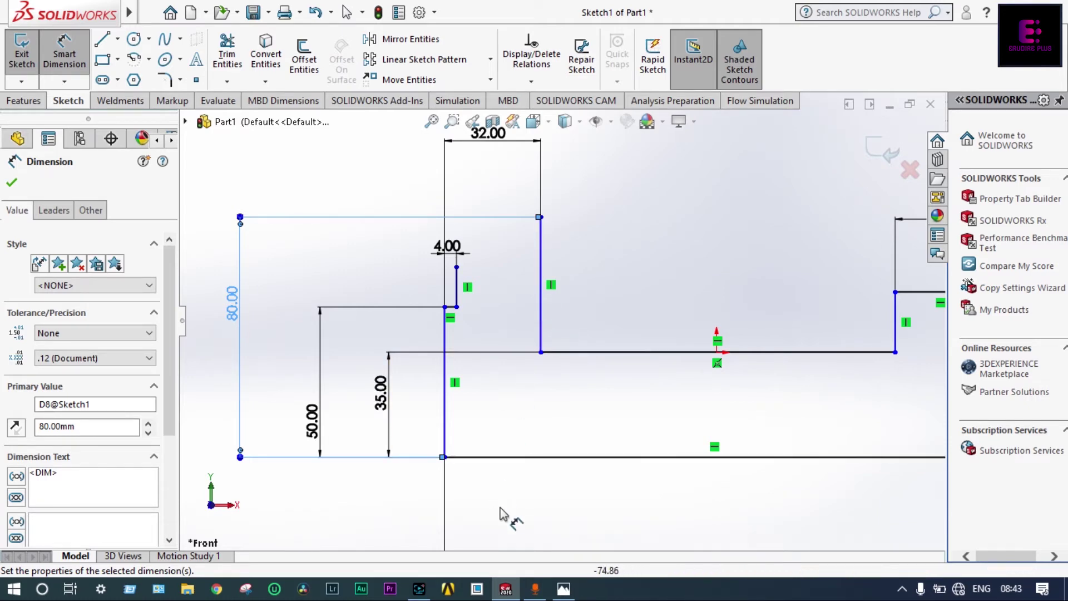
Check the reference drawing and sketch a horizontal centerline crossing the tall vertical line, about 9 mm above the inner horizontal line
click(563, 591)
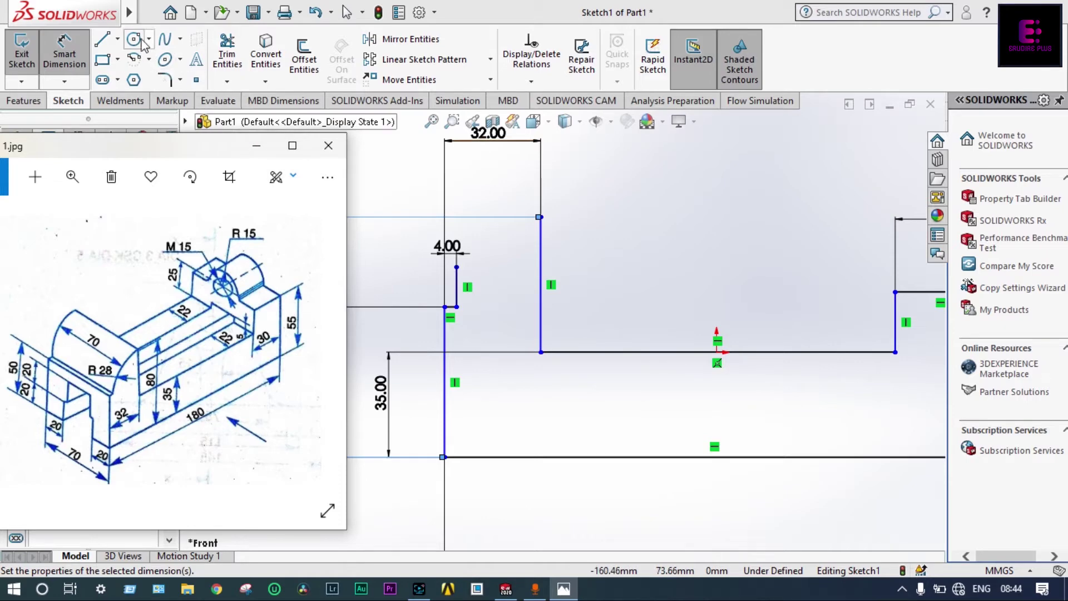
click(118, 39)
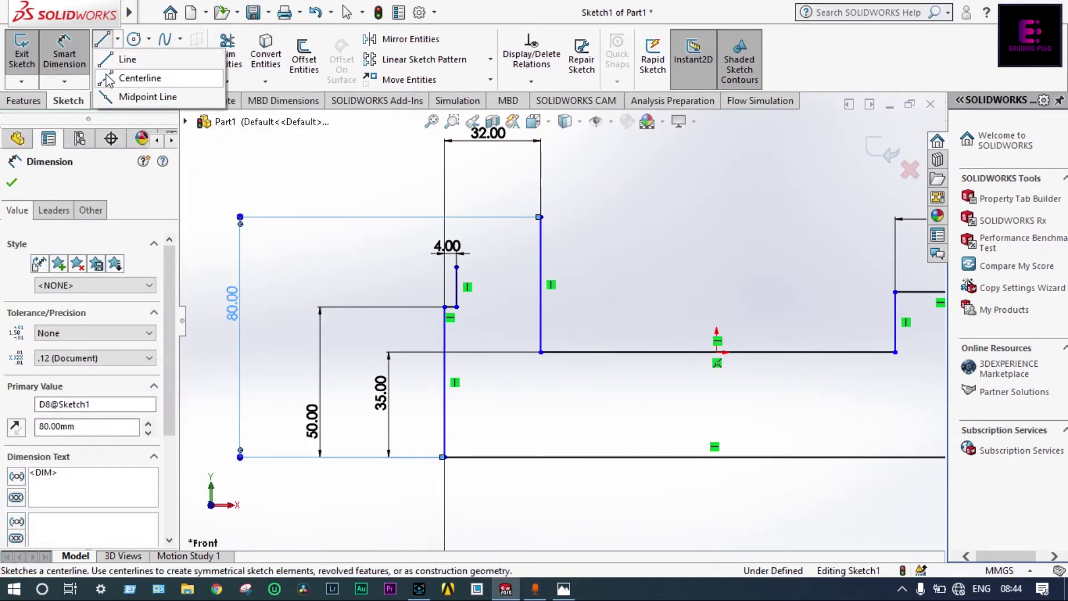
click(136, 77)
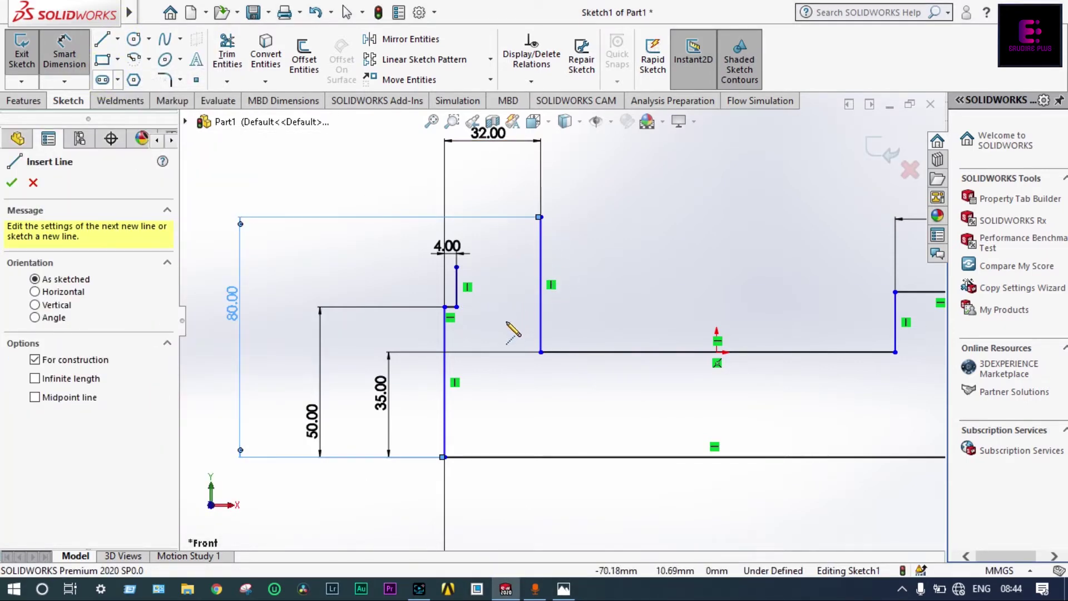
click(485, 325)
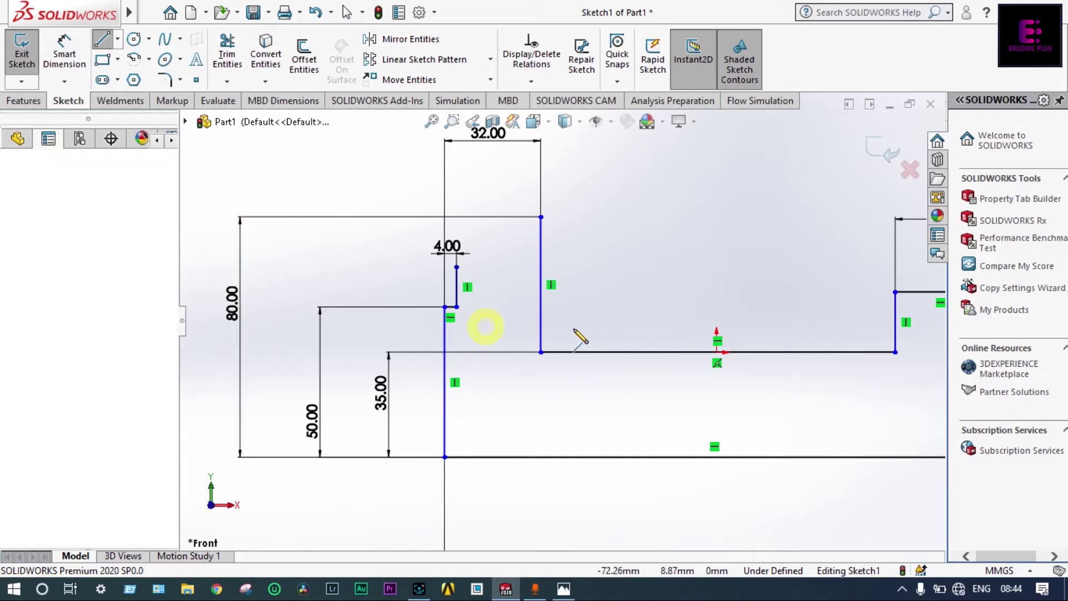
click(619, 326)
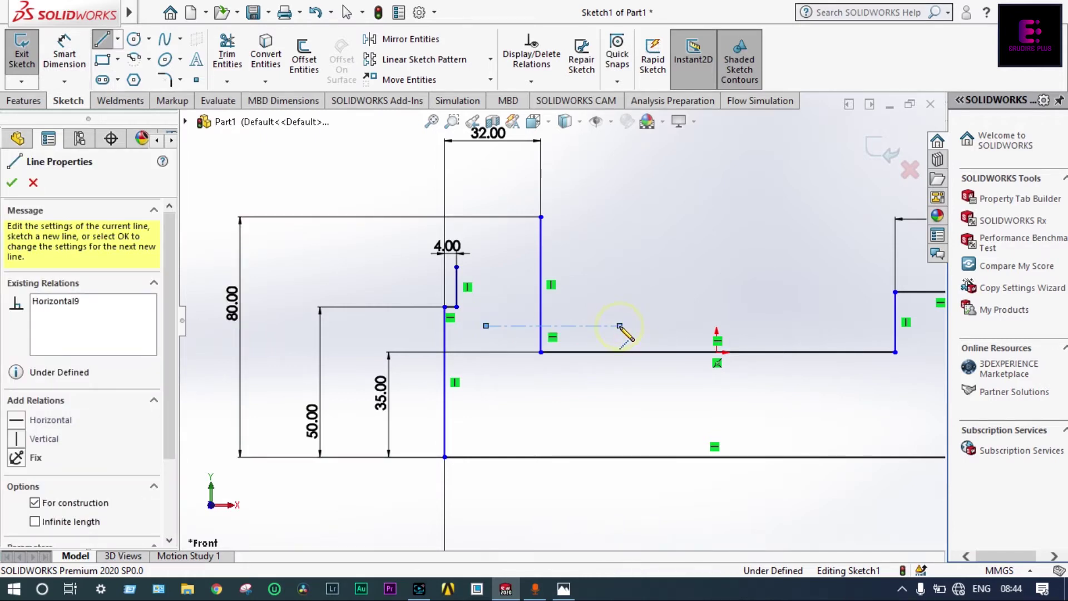
key(Escape)
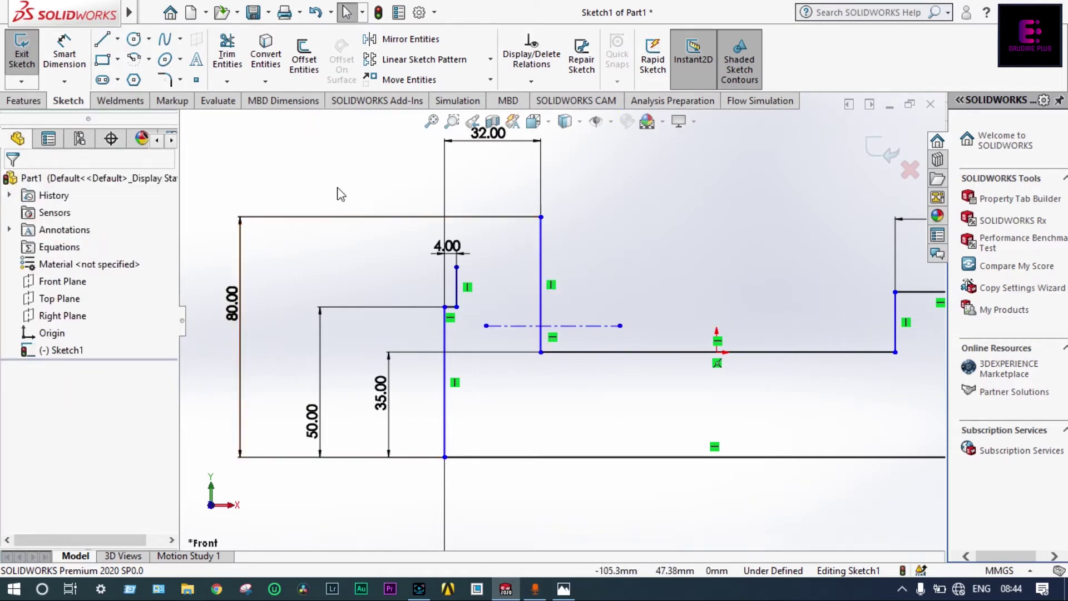
Check the reference drawing and dimension the horizontal centerline 28 mm below the tall vertical line's upper endpoint
click(570, 592)
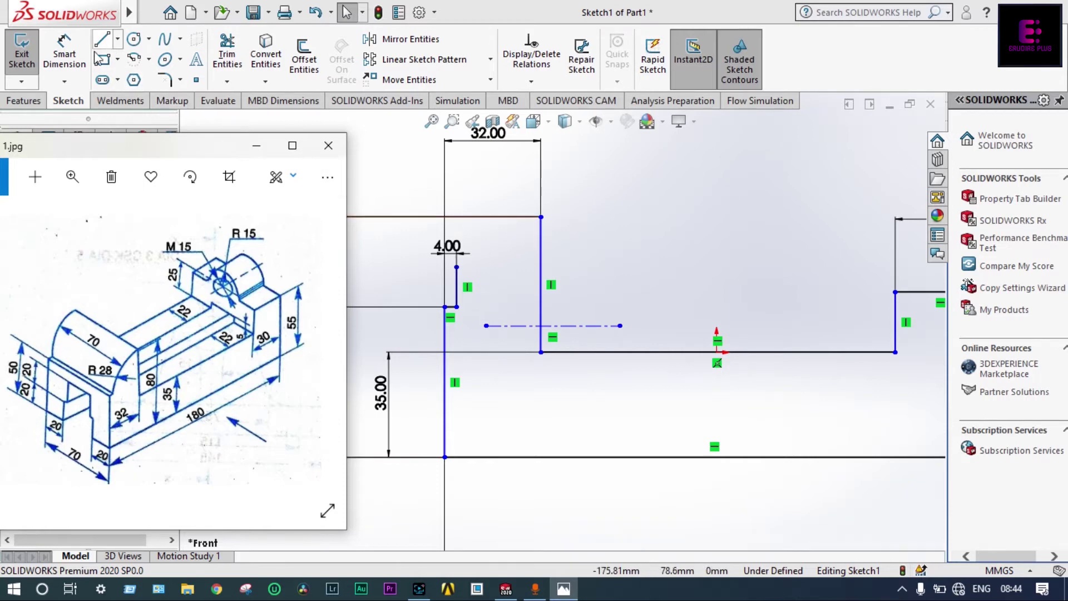
click(69, 56)
click(65, 55)
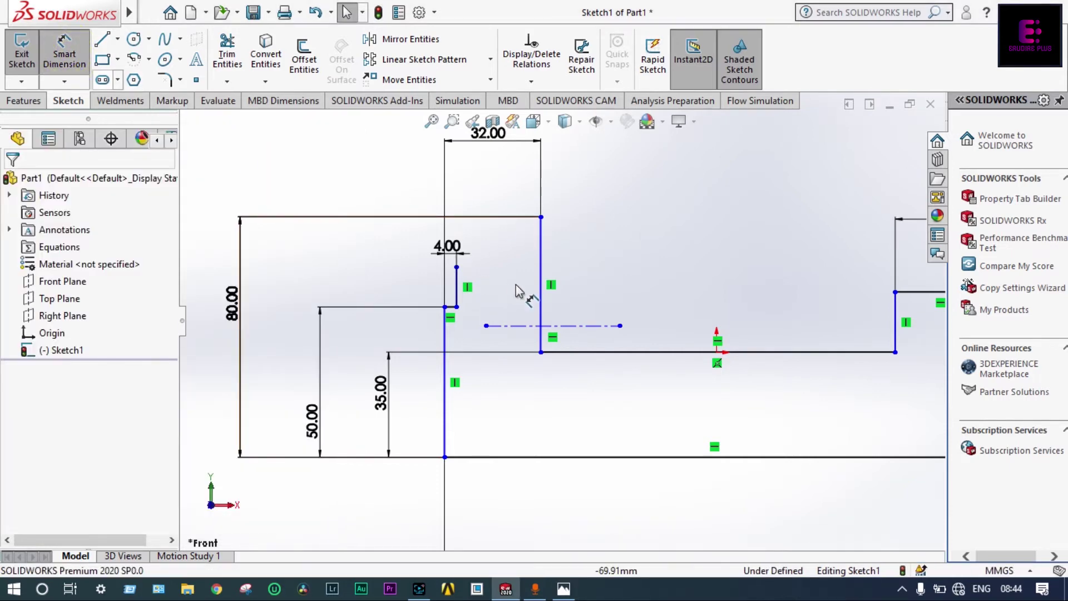
click(540, 217)
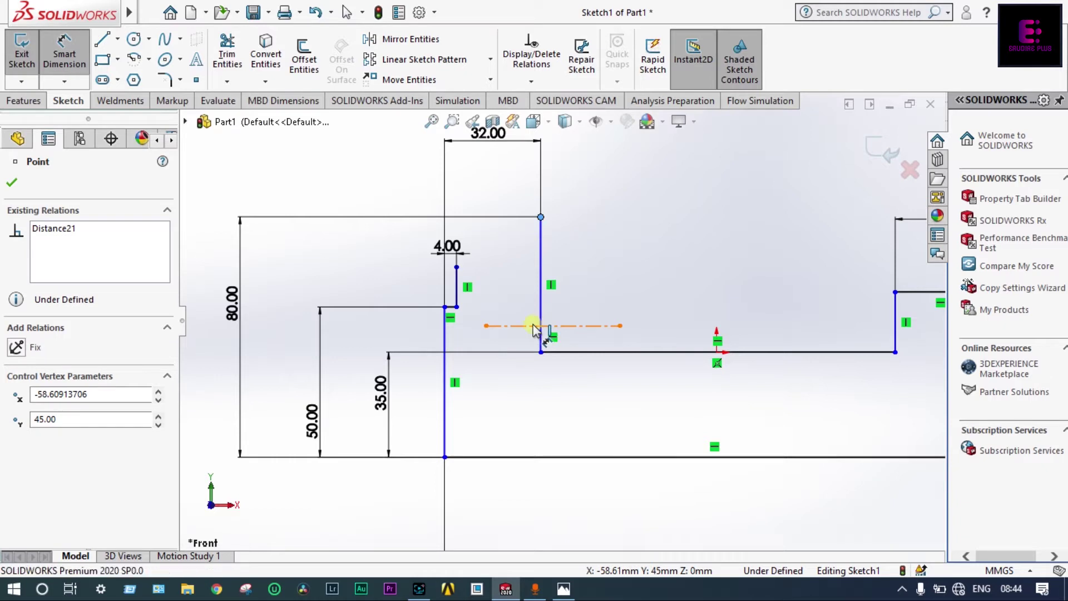
click(537, 326)
click(643, 287)
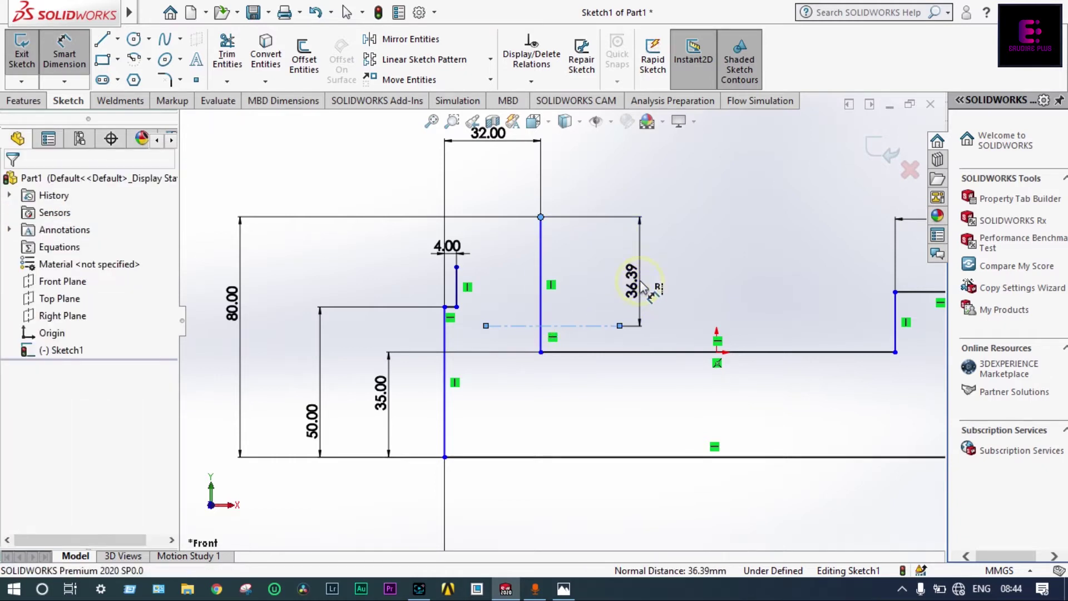
text(2)
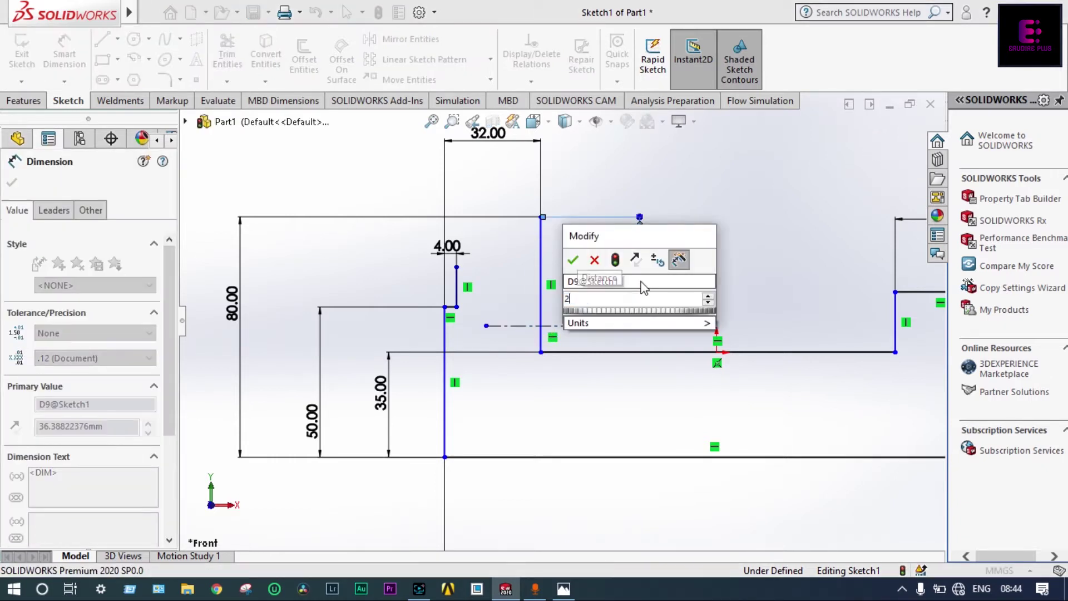
text(8)
key(Return)
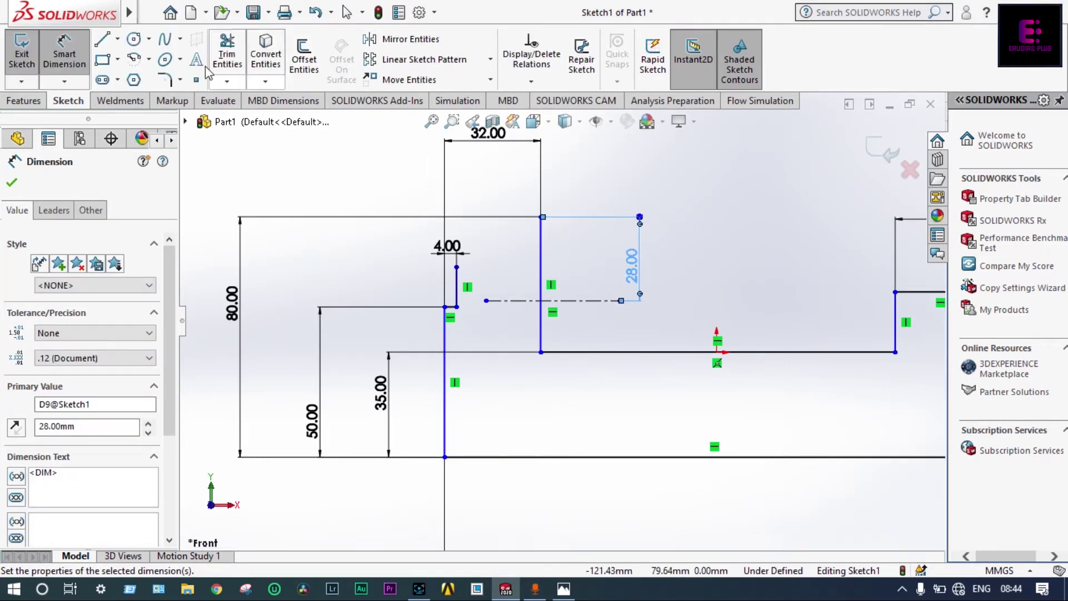
Sketch a centerpoint arc centred where the centerline crosses the tall vertical line, from that line's upper endpoint down to the short vertical line
click(134, 58)
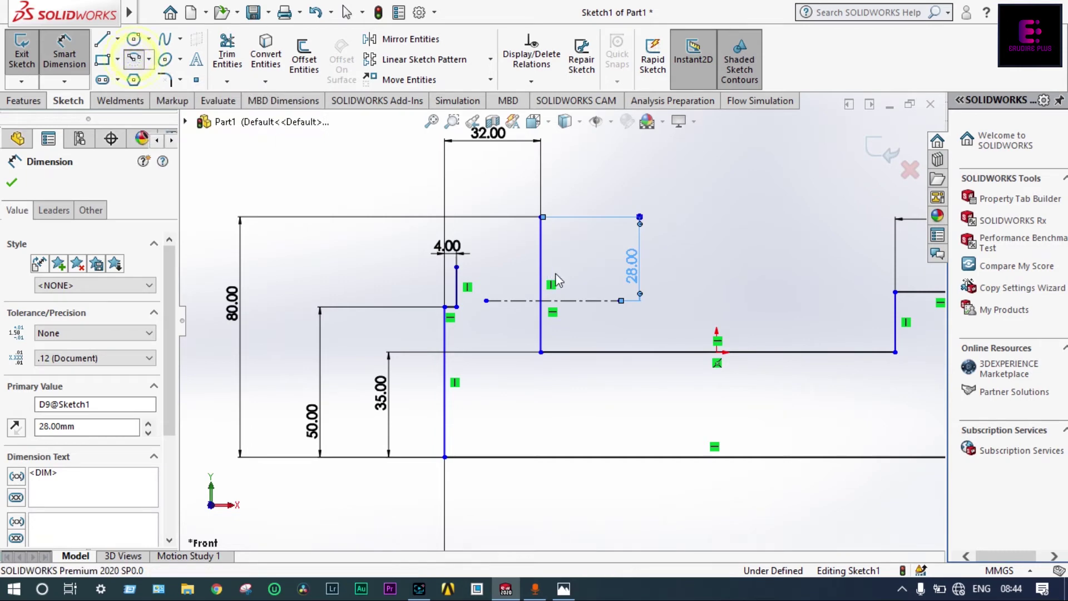
click(540, 301)
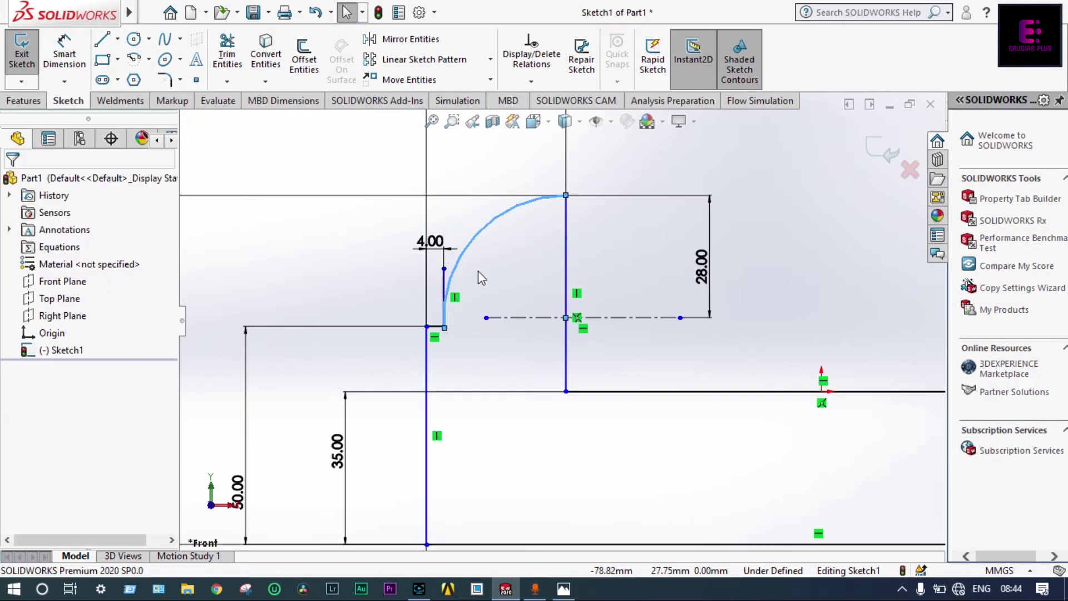
scroll(478, 270, up, 1)
scroll(478, 270, down, 2)
scroll(495, 323, up, 1)
scroll(497, 330, down, 2)
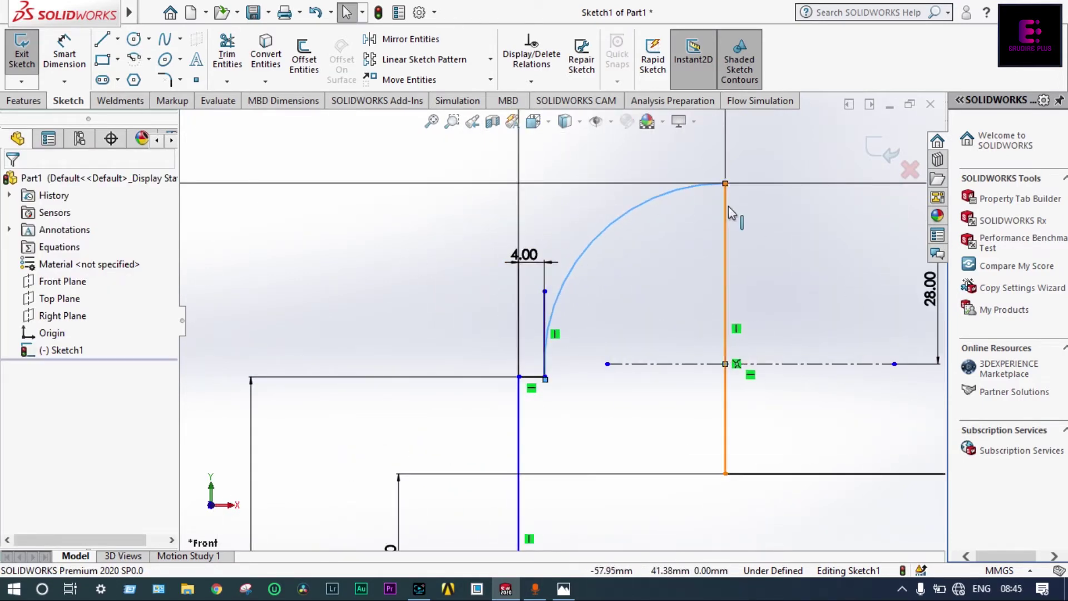
Trim the short vertical line's excess above the arc and remove the centerline on both sides of the tall vertical line
click(238, 65)
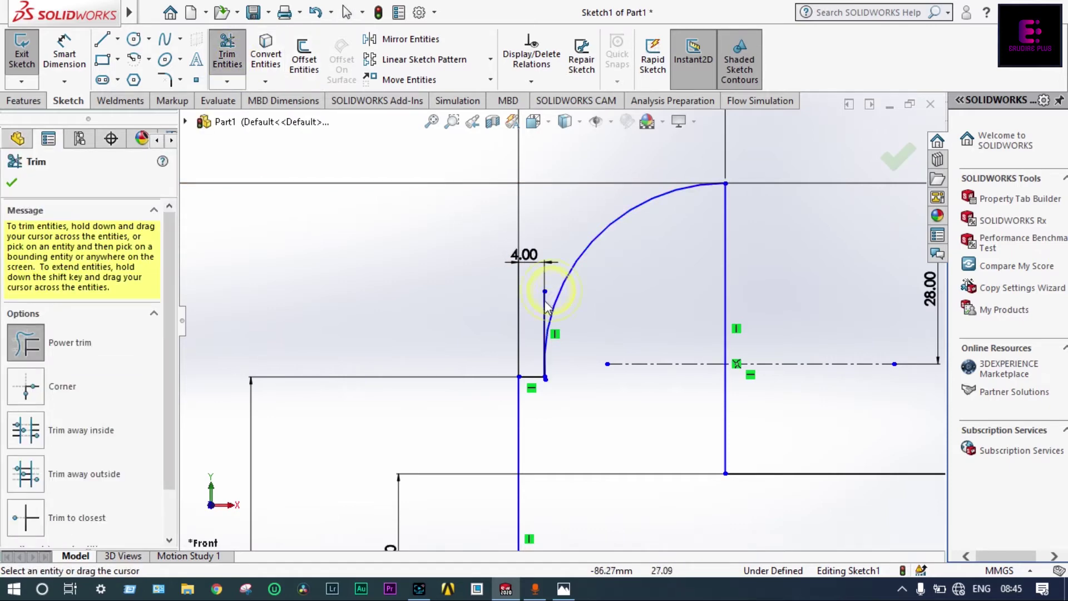
drag(547, 307, 539, 311)
scroll(597, 333, up, 2)
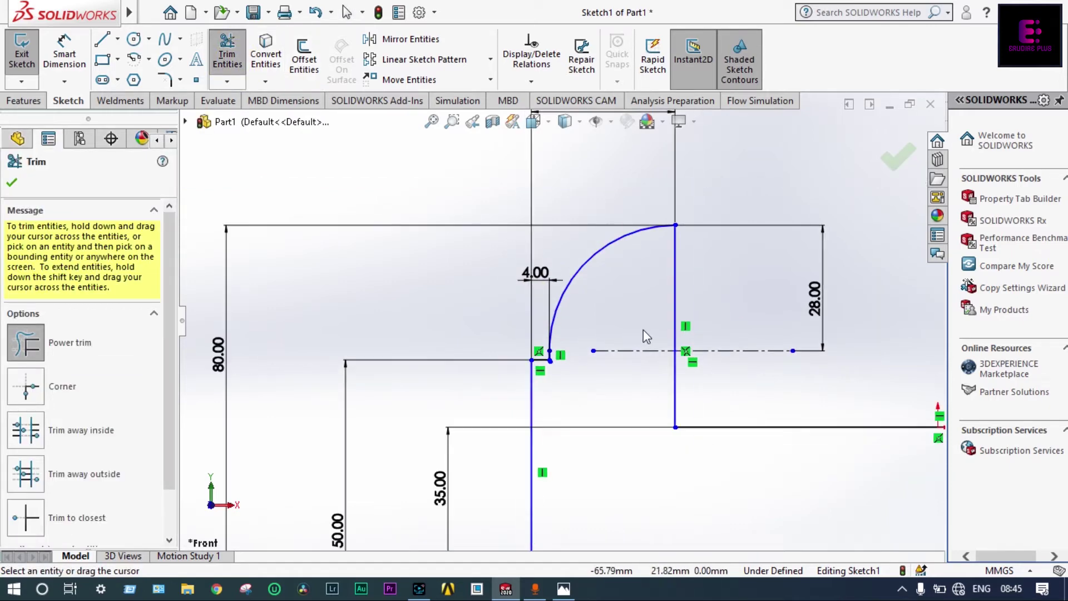
drag(638, 349, 634, 374)
drag(722, 282, 734, 362)
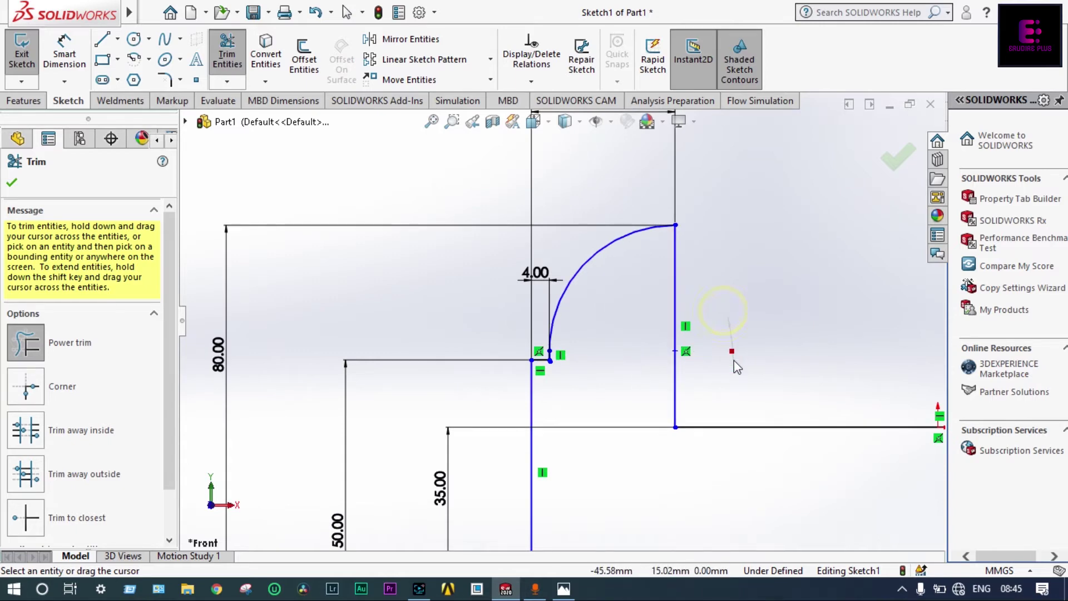
Trim the arc's overshoot beyond the short vertical line at the step corner to close the profile, and finish trimming
scroll(733, 357, up, 4)
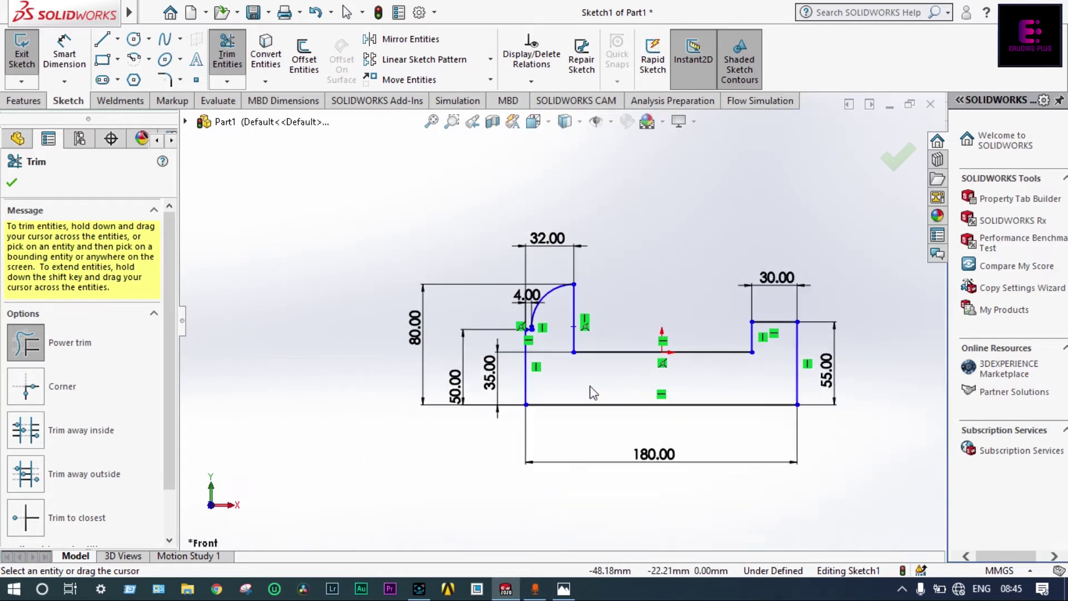
scroll(562, 314, down, 1)
scroll(562, 313, down, 1)
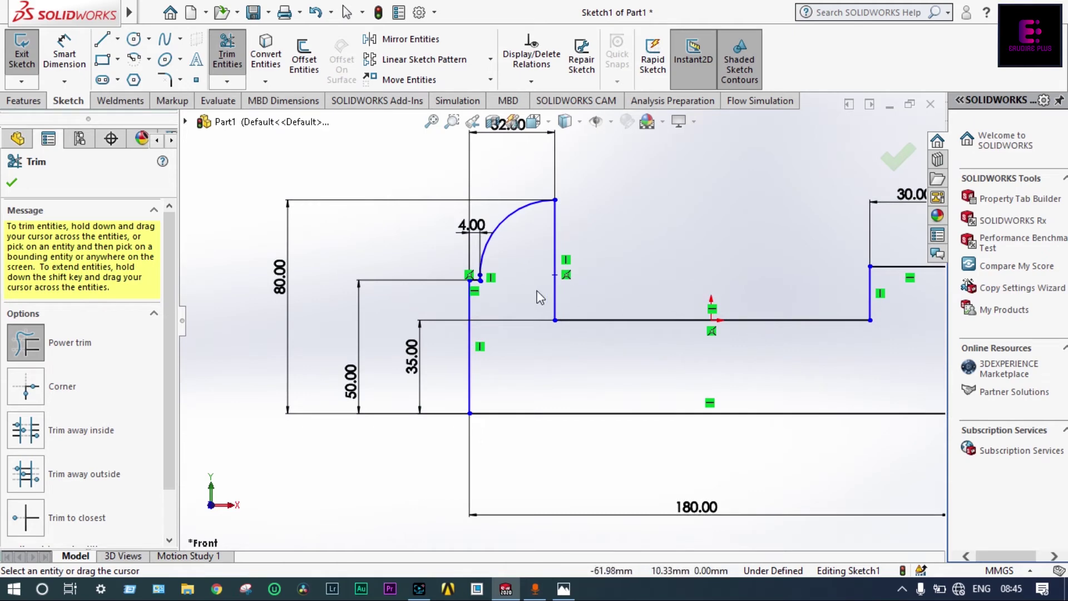
scroll(539, 296, up, 2)
scroll(519, 288, down, 2)
scroll(534, 294, down, 2)
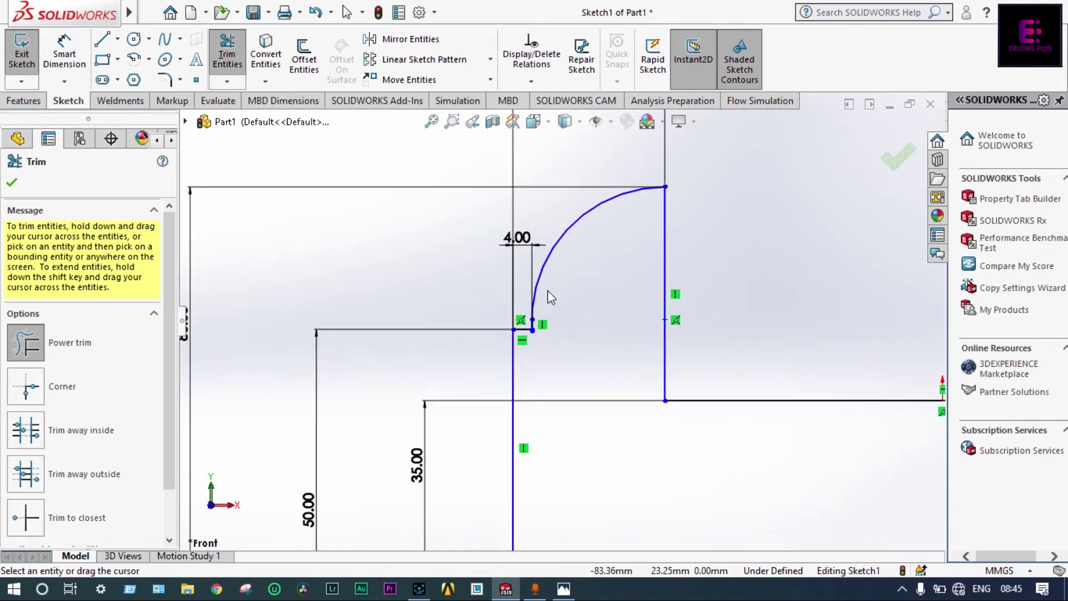
scroll(567, 333, down, 4)
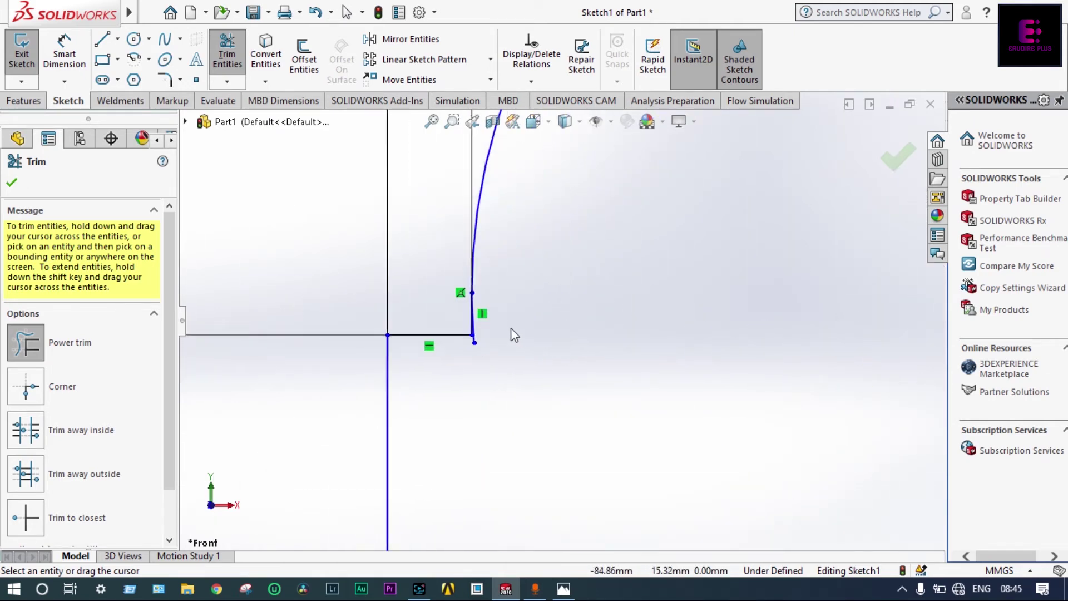
scroll(502, 328, down, 4)
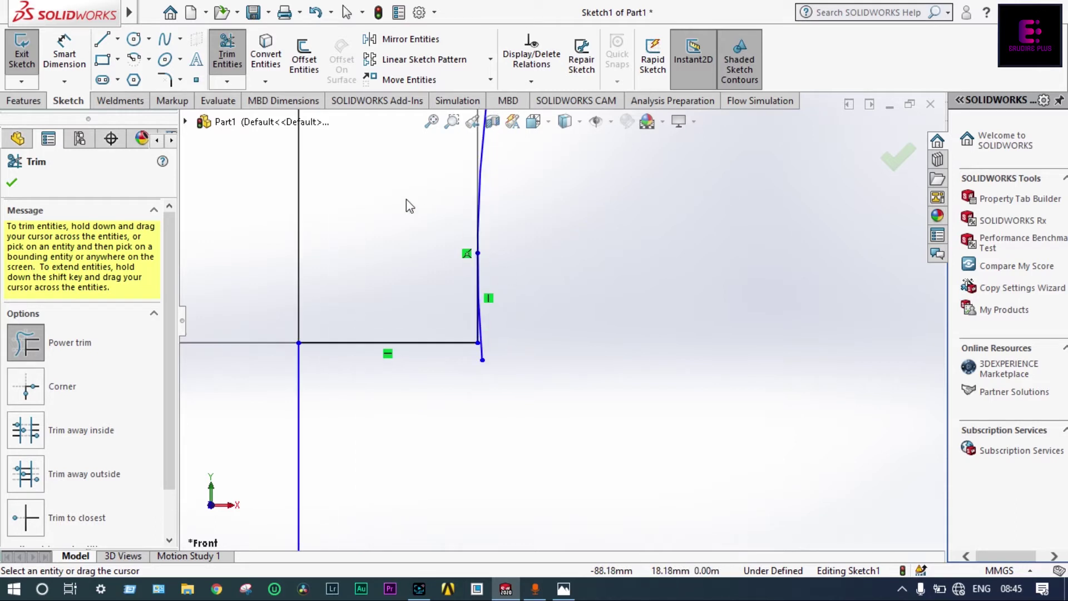
scroll(475, 350, down, 3)
drag(514, 325, 489, 364)
scroll(518, 340, up, 5)
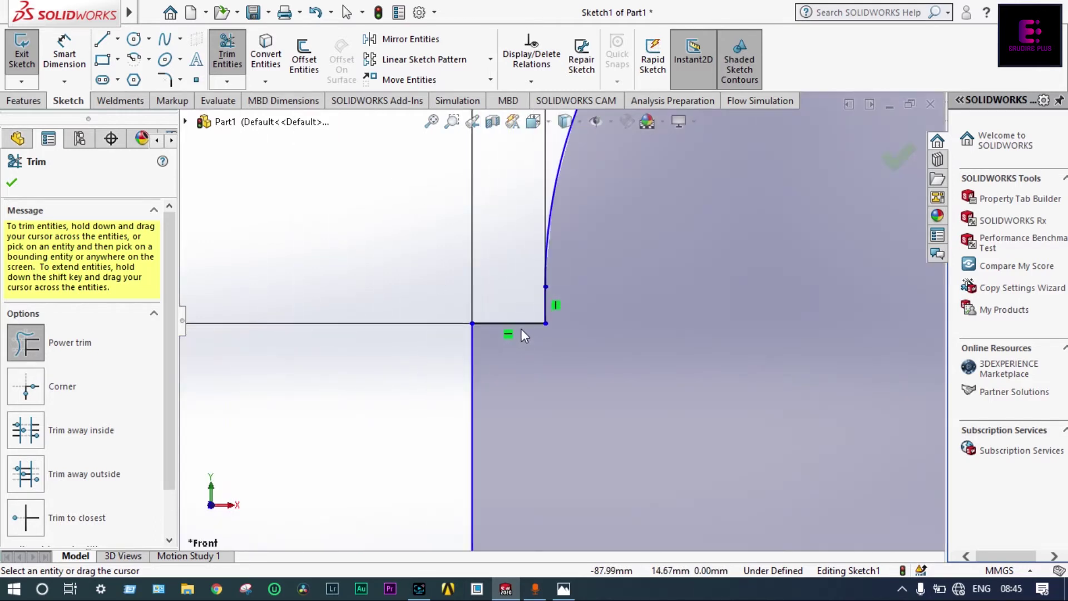
scroll(633, 285, up, 4)
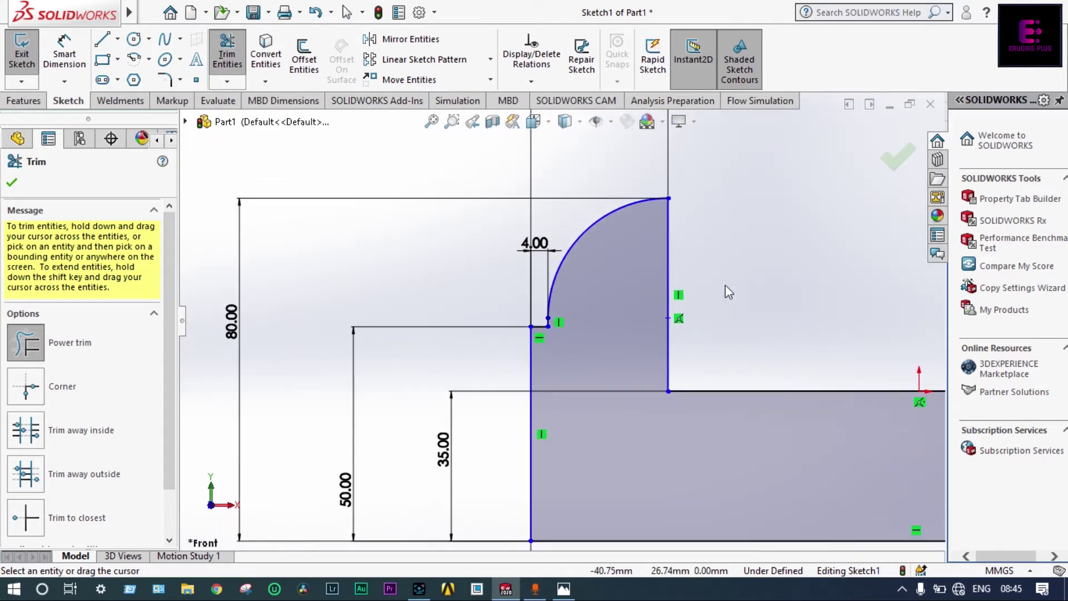
scroll(728, 292, up, 3)
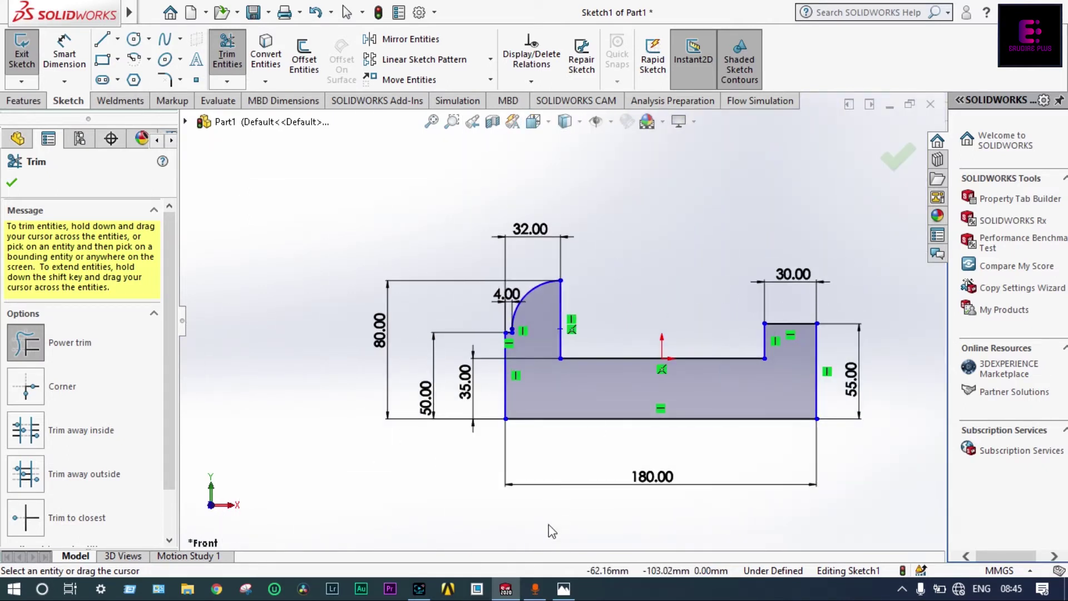
click(12, 183)
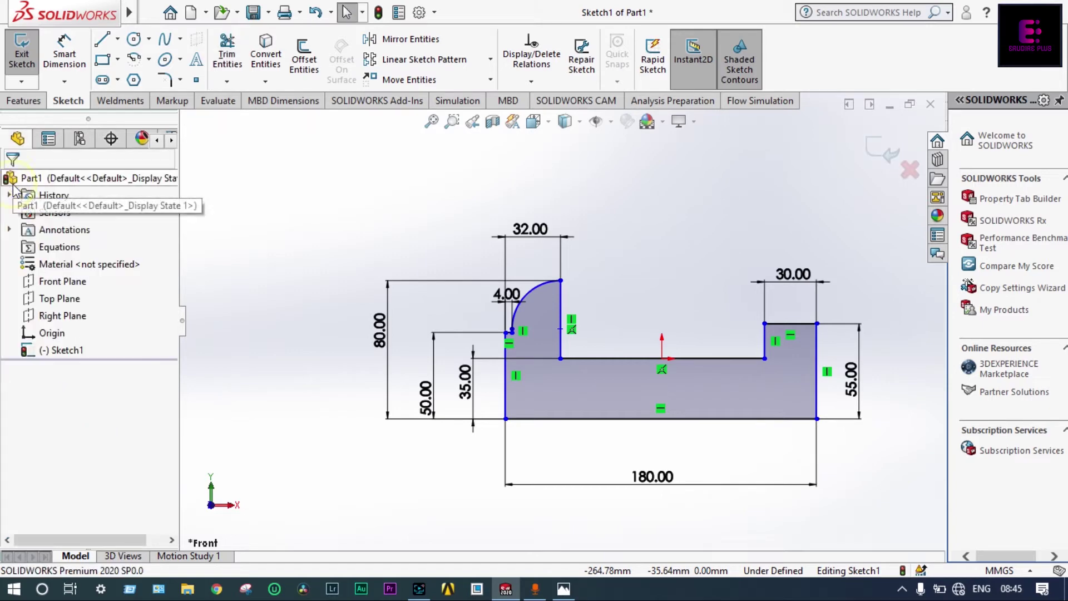
Check the completed profile against the reference drawing and exit the sketch
click(563, 590)
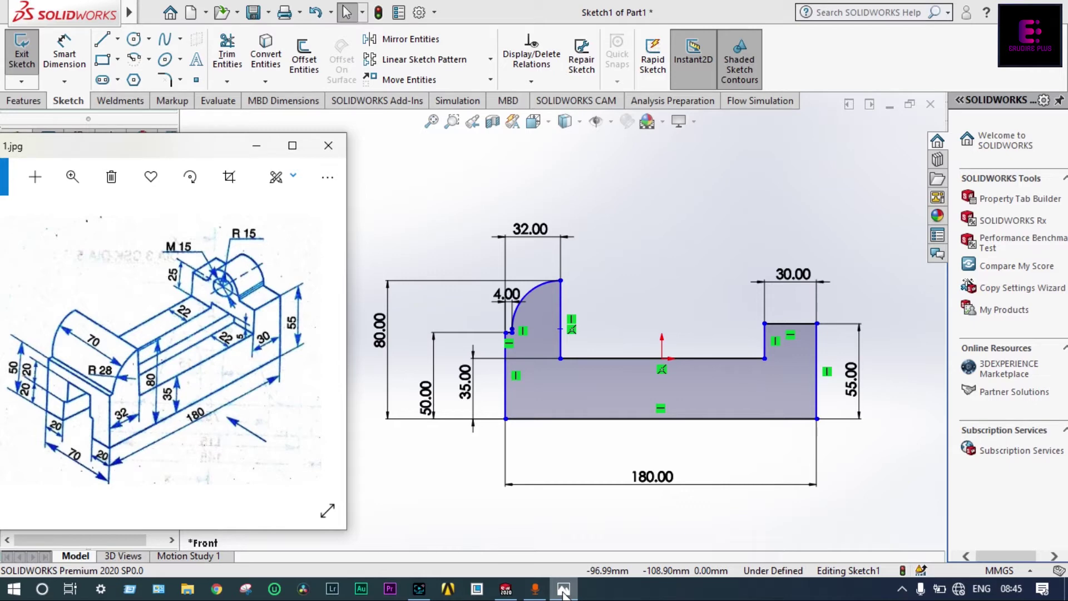
click(792, 218)
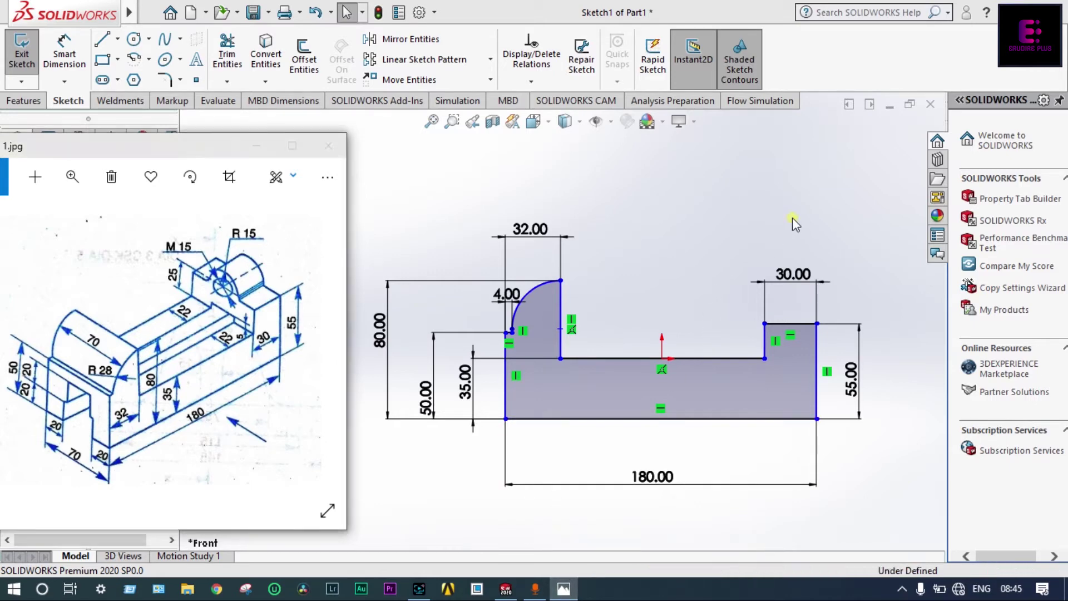
click(883, 156)
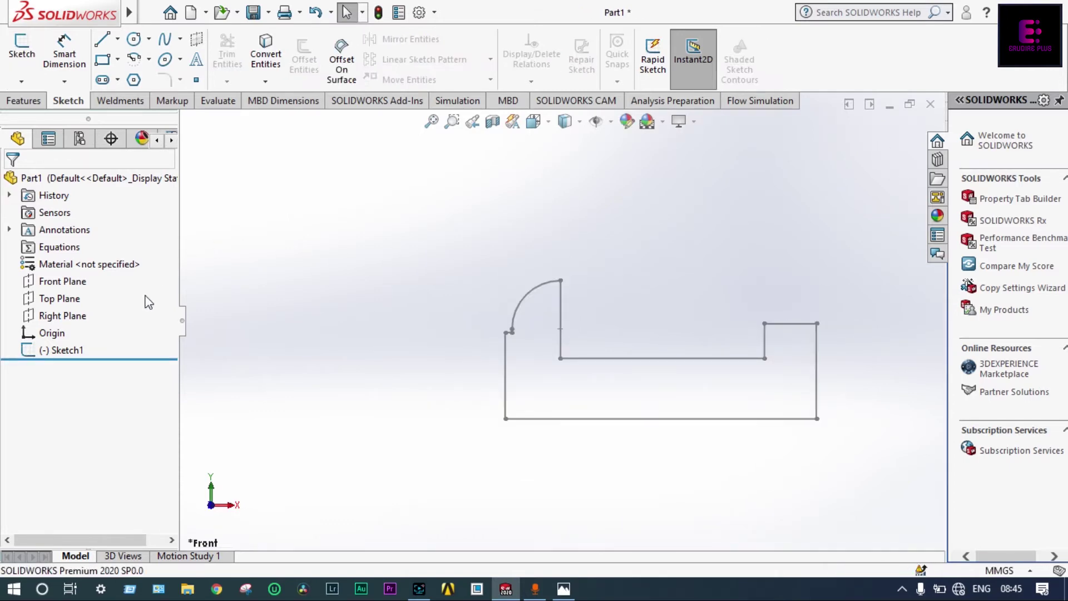
Extrude the side profile sketch as a boss with the Mid Plane end condition and the 70 mm width from the reference drawing
double_click(88, 351)
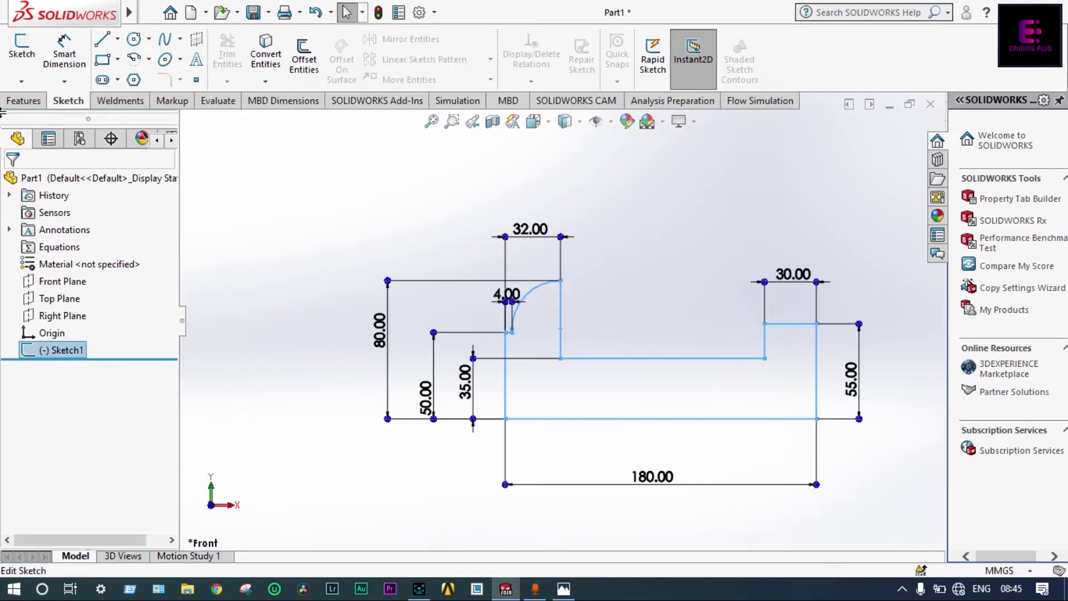
click(17, 102)
click(35, 60)
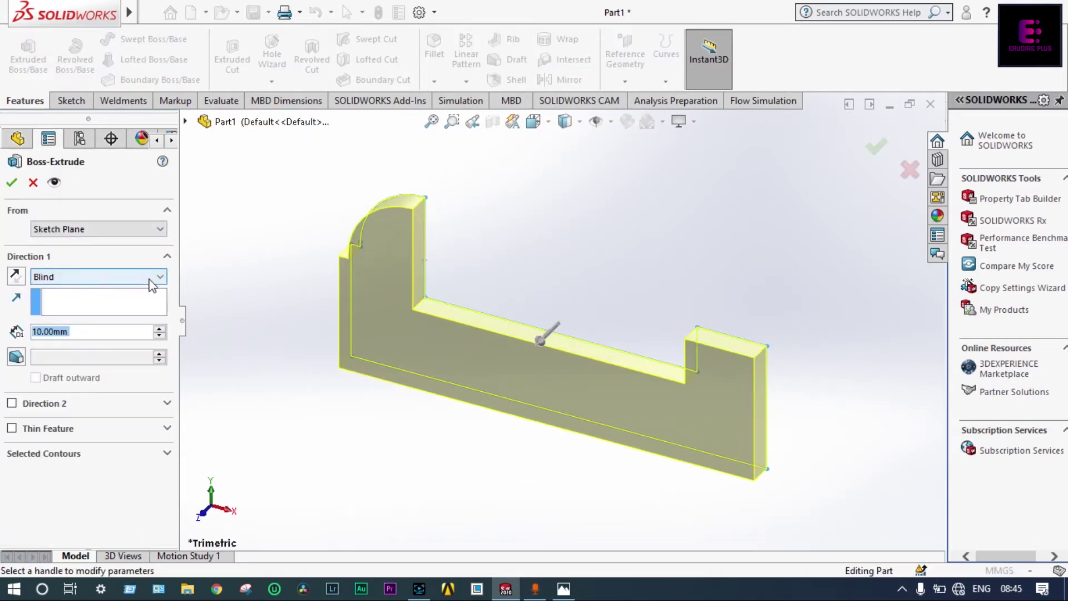
click(161, 280)
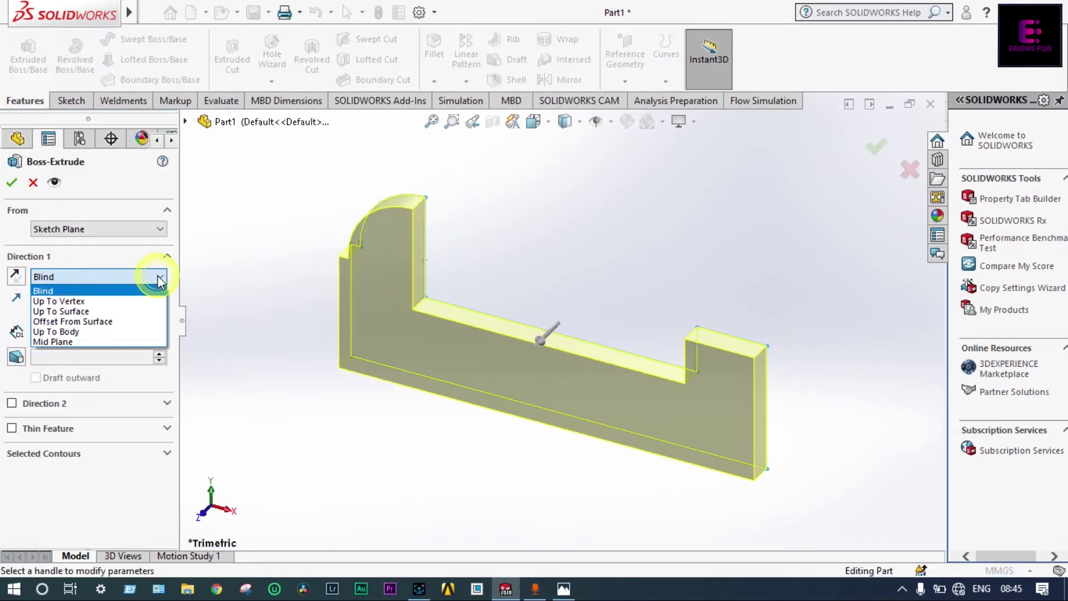
click(114, 344)
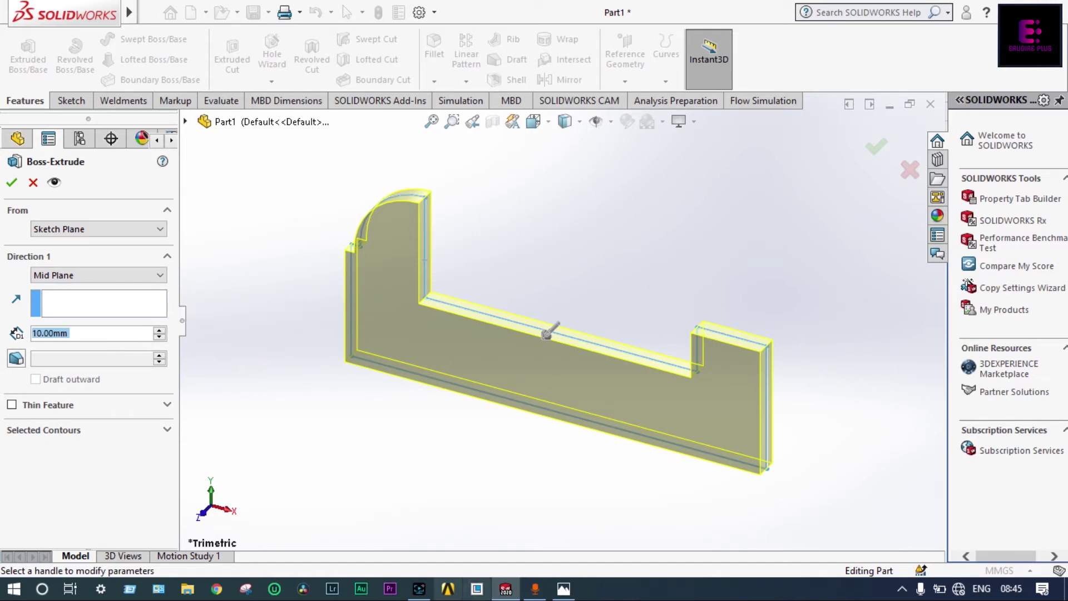
click(564, 590)
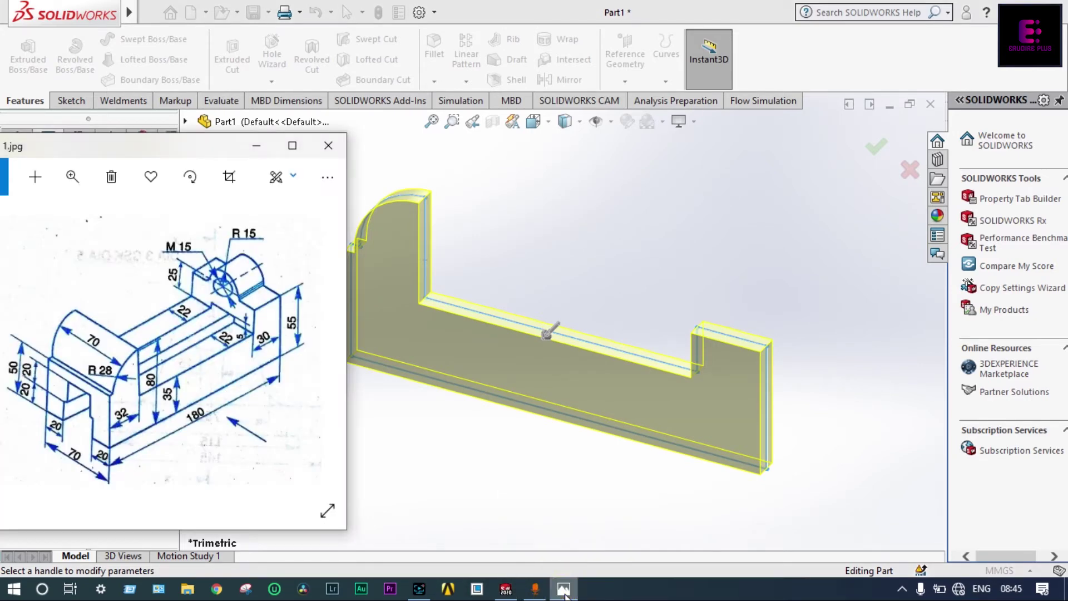
click(472, 500)
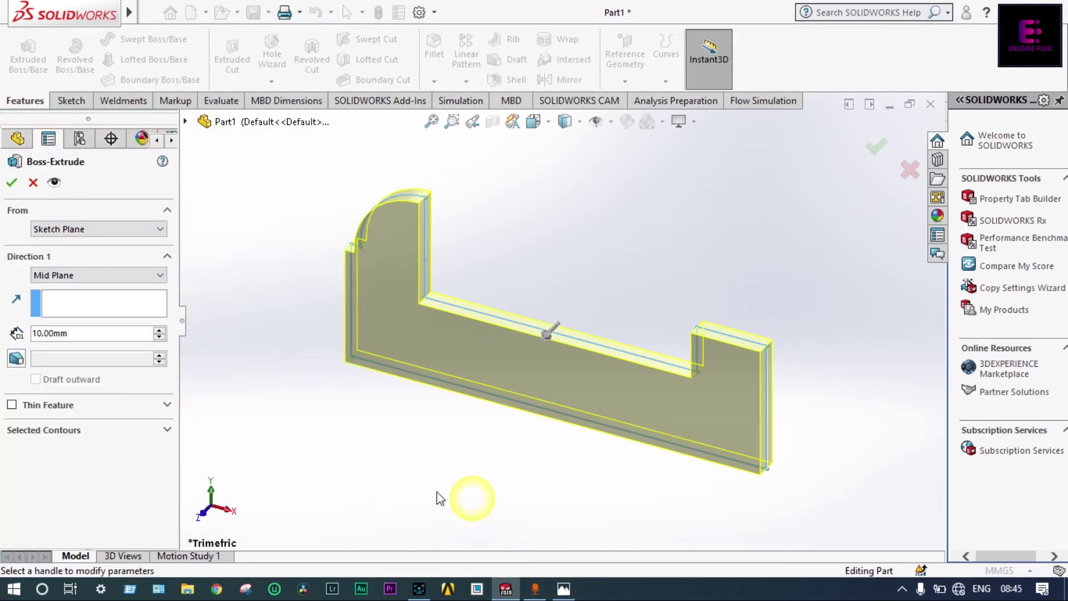
double_click(37, 333)
text(70)
key(Return)
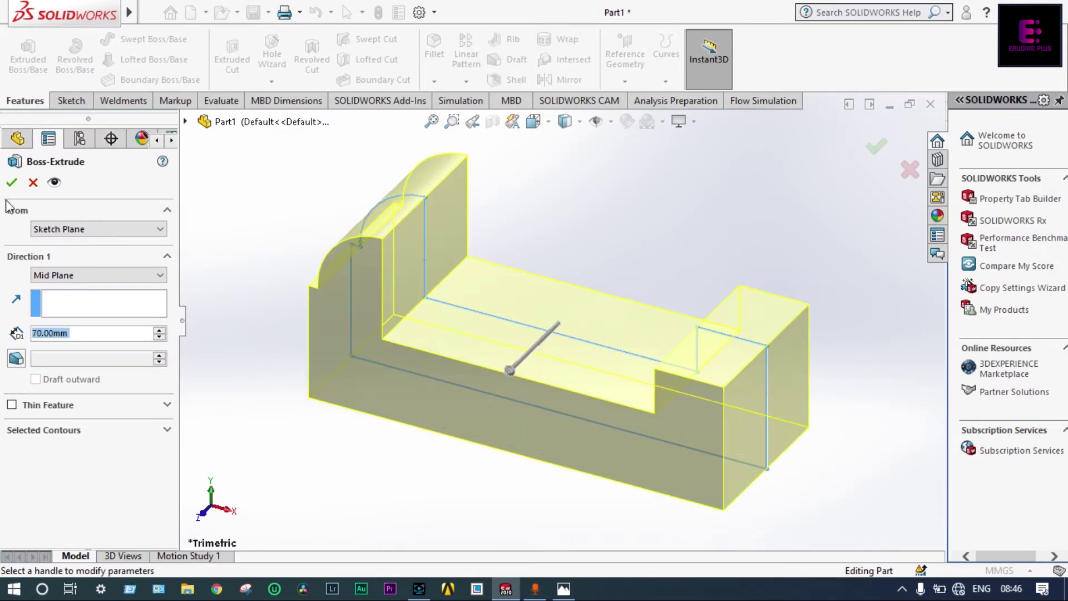
click(12, 185)
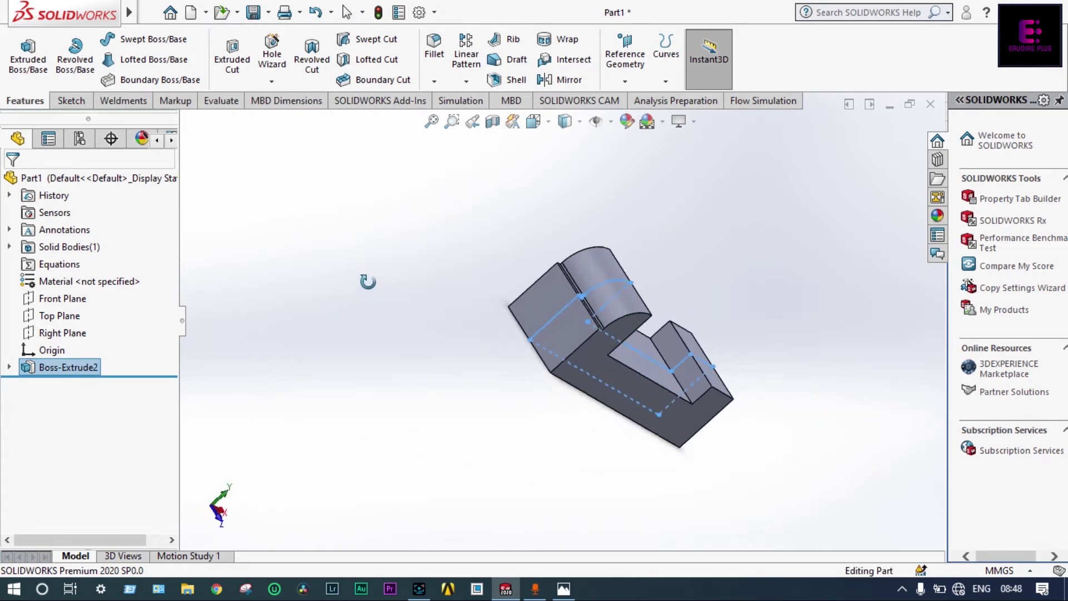
Select the flat outer end face below the rounded block and orient the view normal to it
middle_drag(367, 281, 426, 325)
key(Escape)
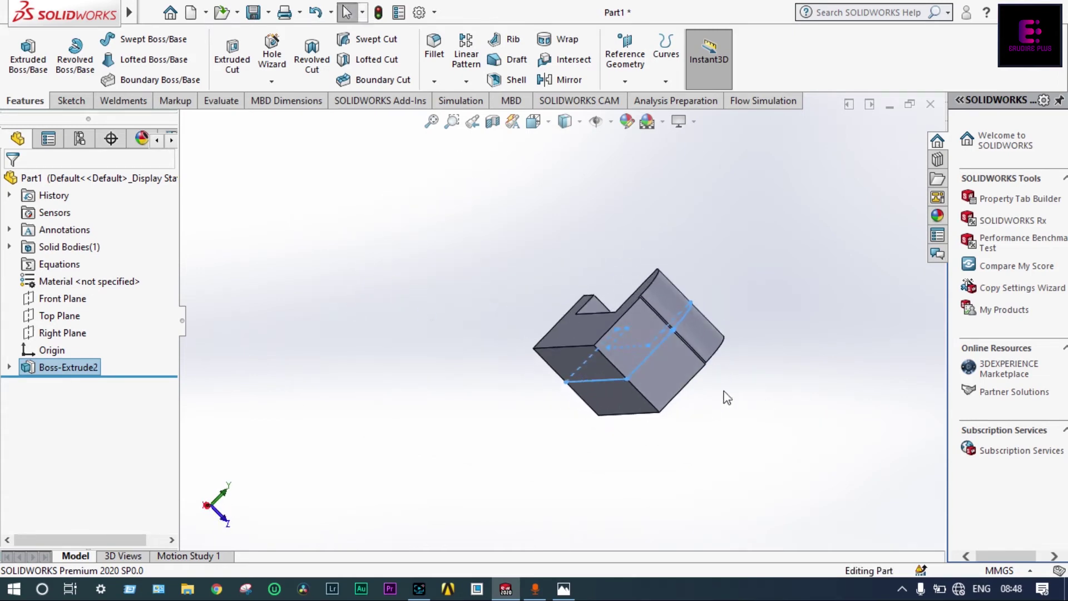
click(659, 371)
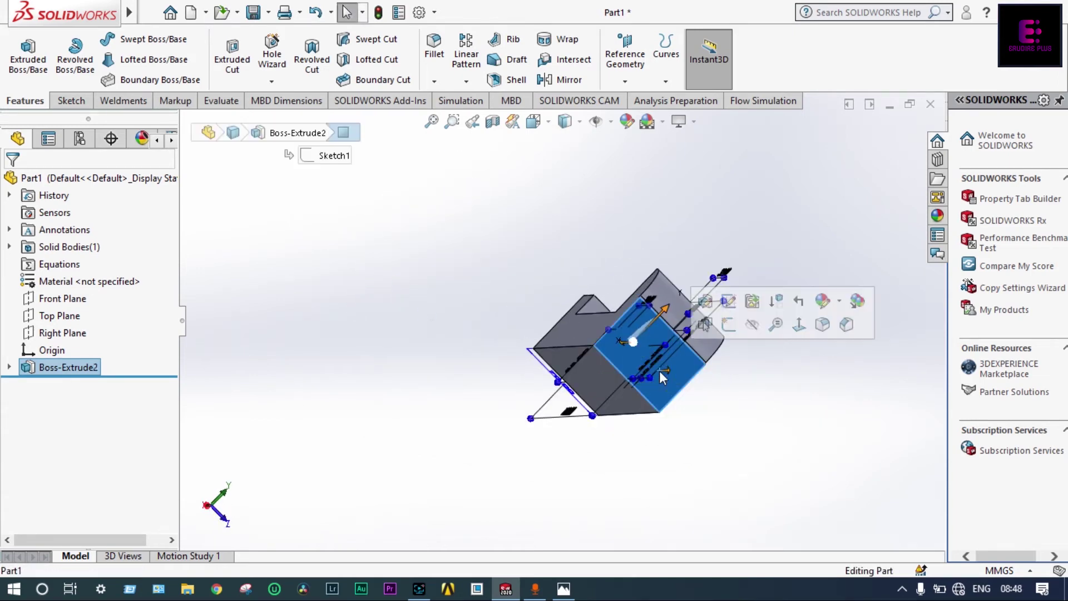
click(794, 333)
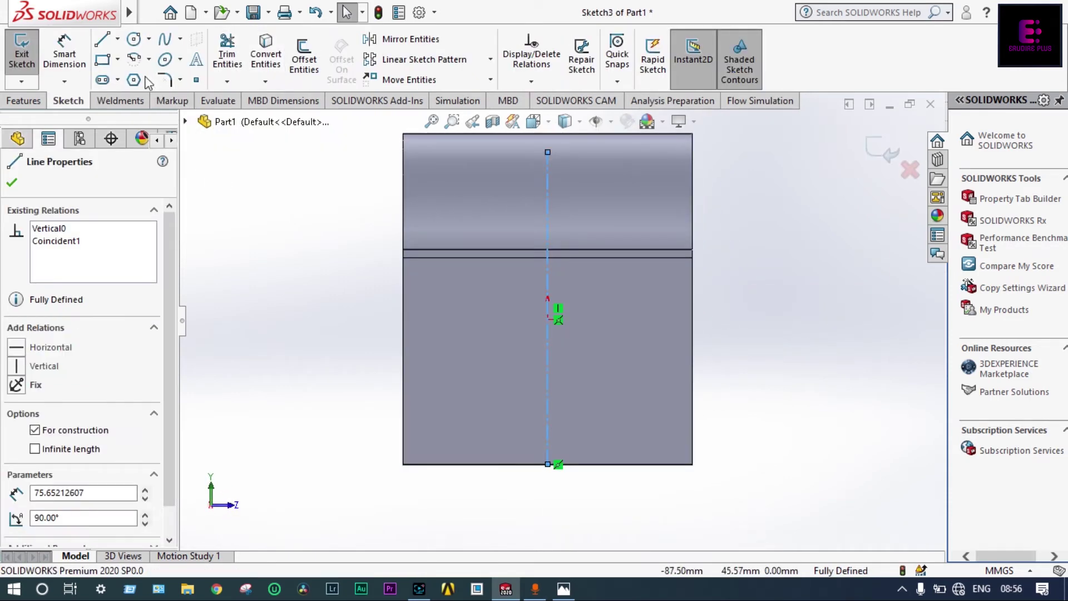
Sketch a half stepped profile from the centerline's lower endpoint back to the centerline, with vertical segments about 19 mm and 22 mm high
click(103, 41)
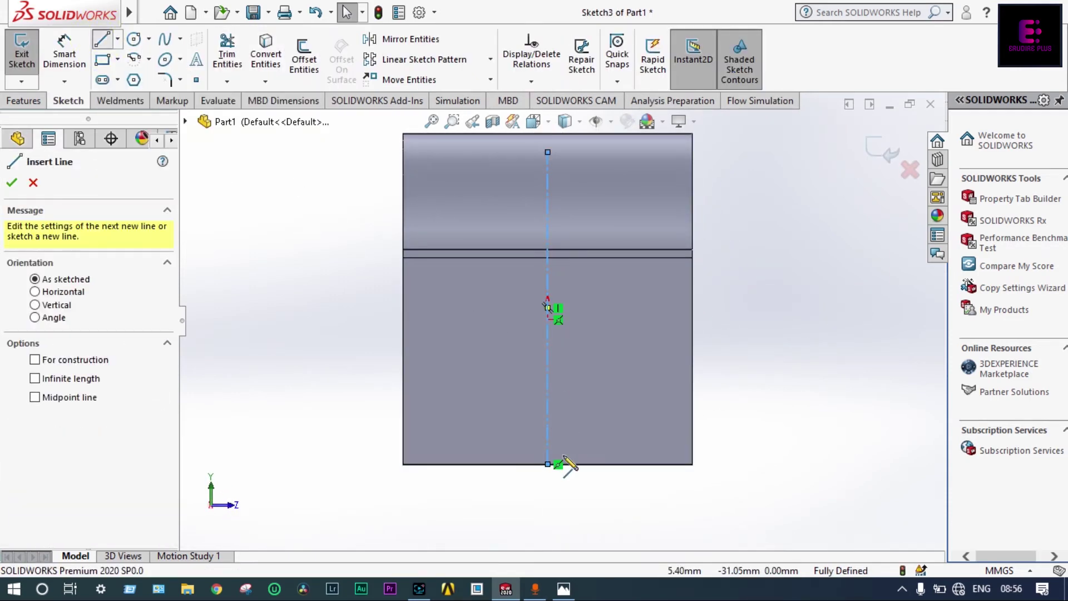
click(548, 464)
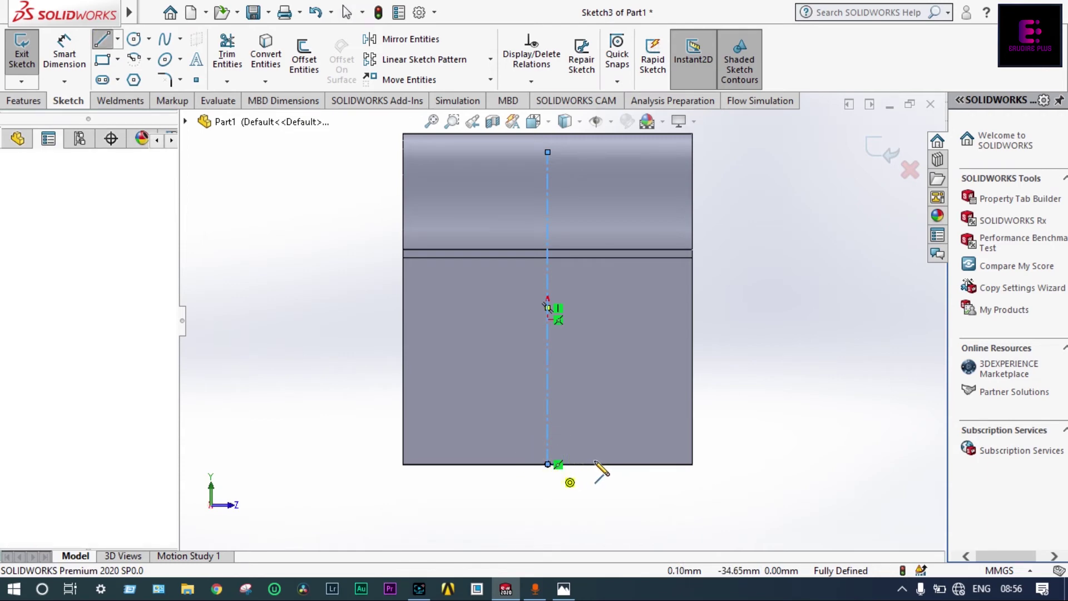
click(605, 464)
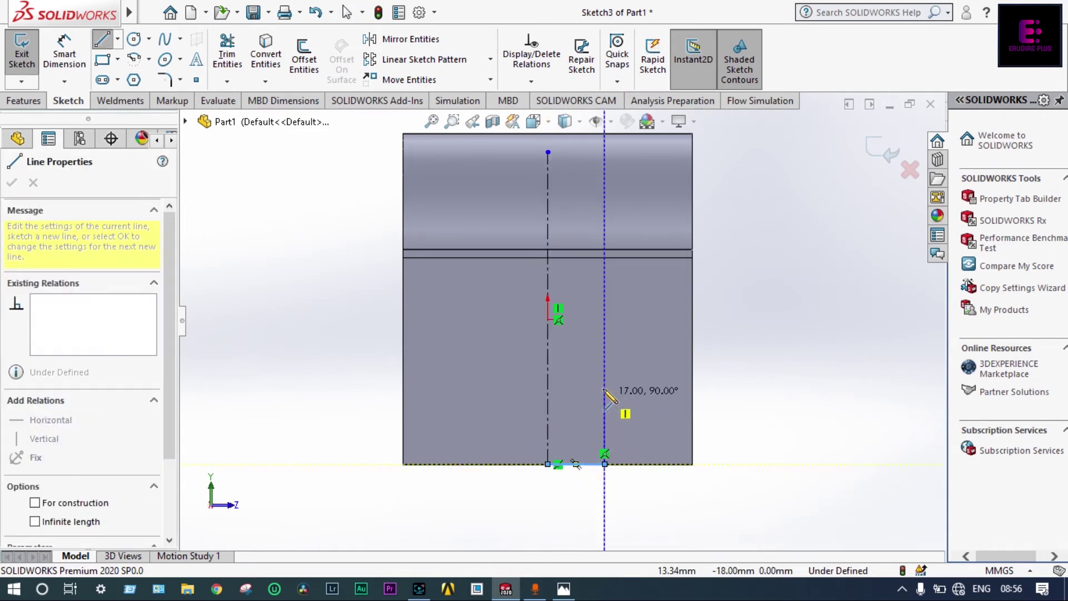
click(605, 386)
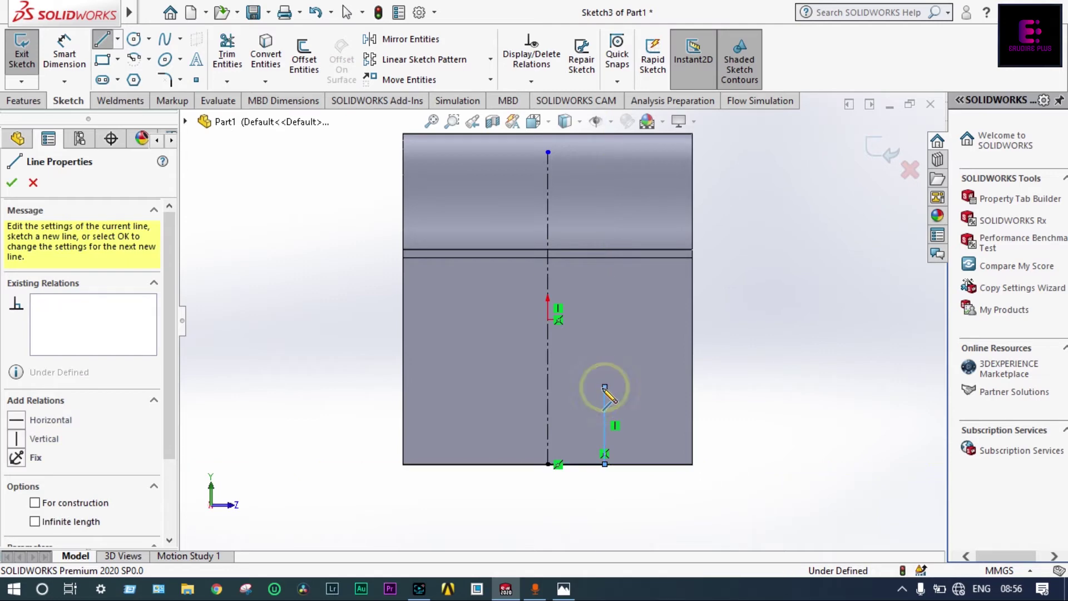
click(586, 386)
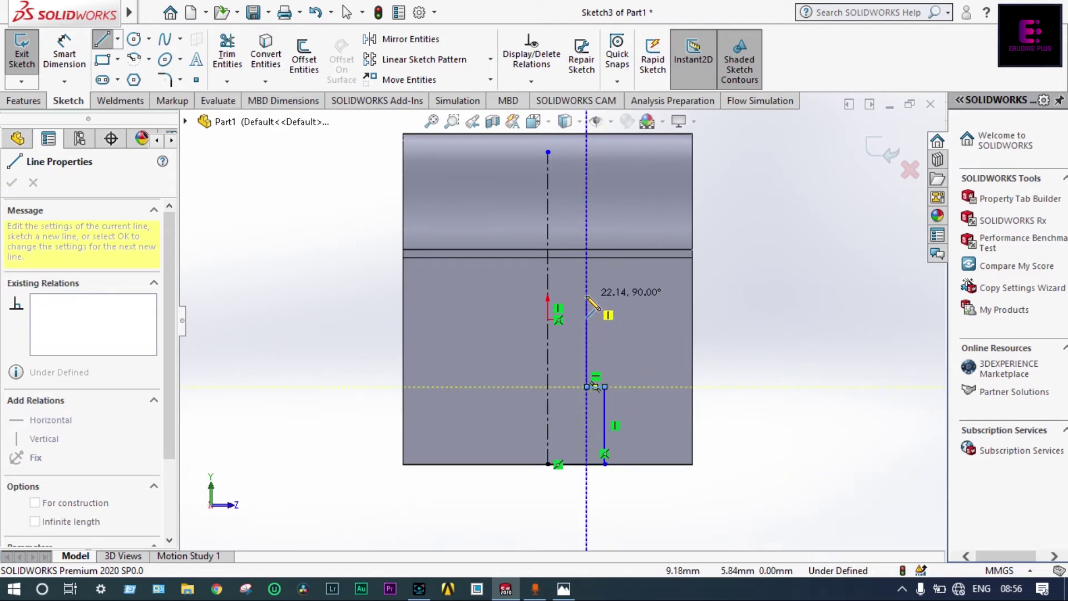
click(586, 294)
click(548, 295)
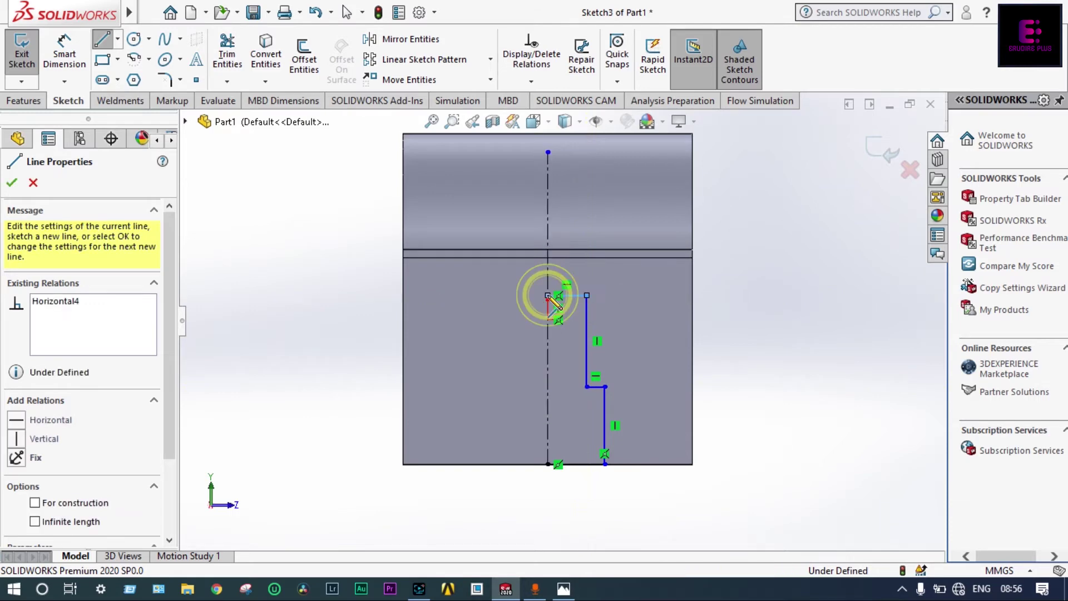
key(Escape)
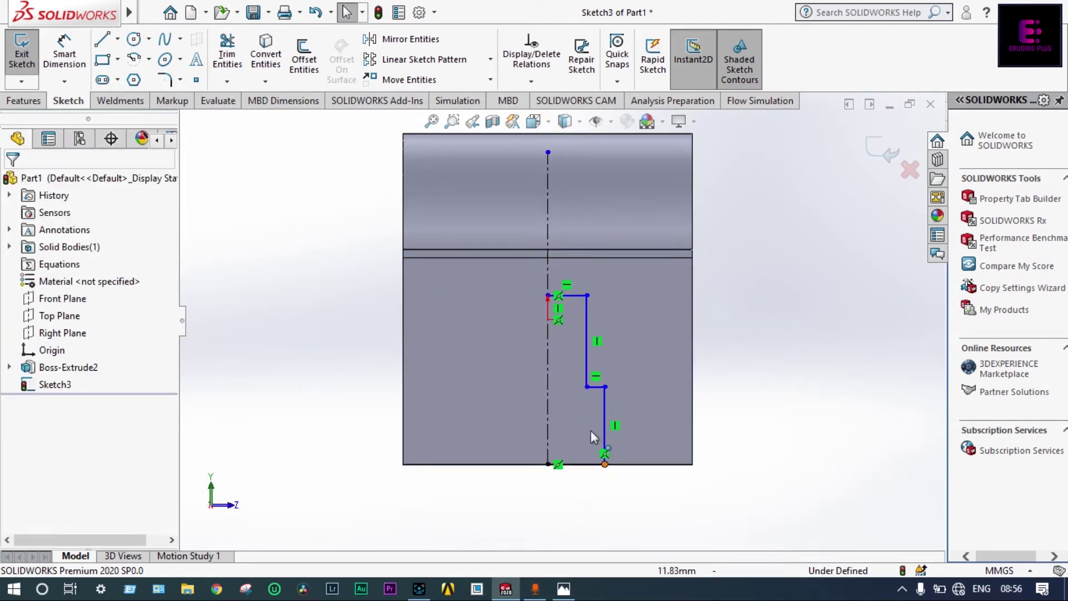
Dimension the lower vertical line 20 mm from the block's nearest side edge and set that line's length to 20 mm
click(64, 51)
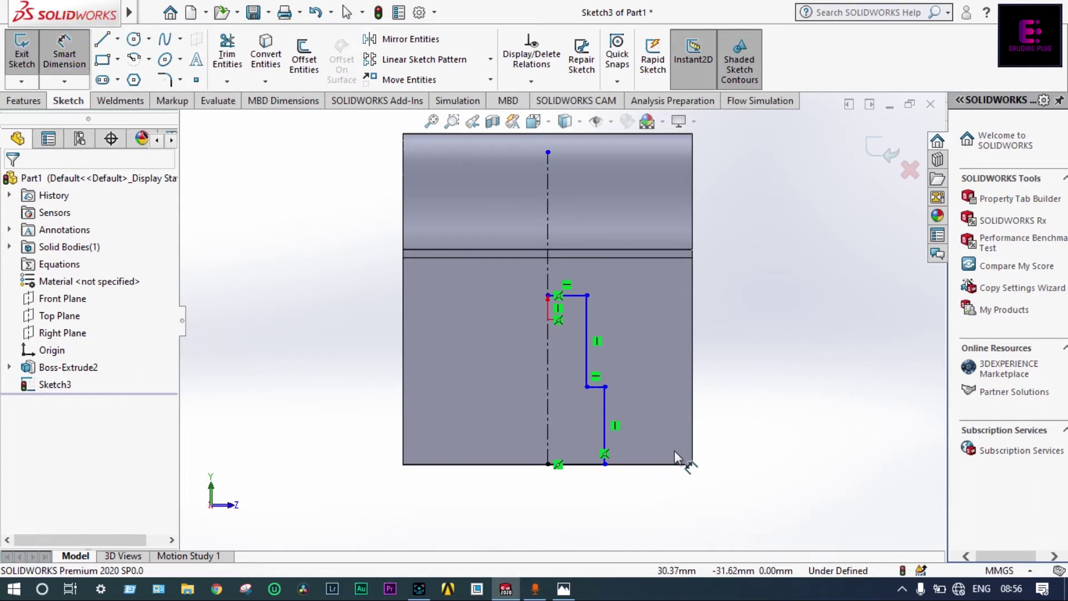
click(692, 450)
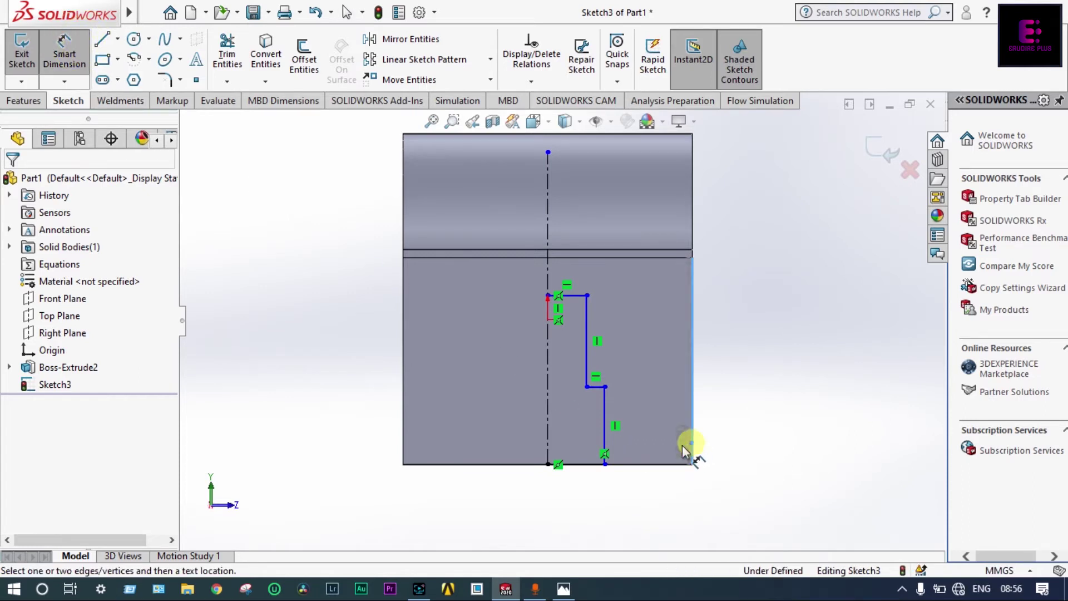
click(604, 440)
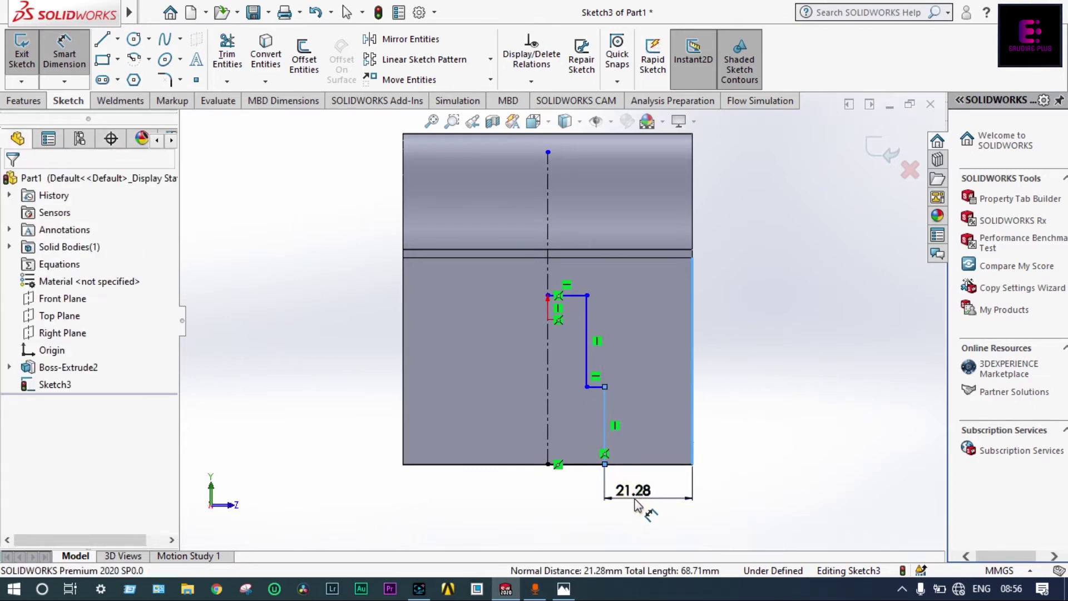
click(639, 505)
text(20)
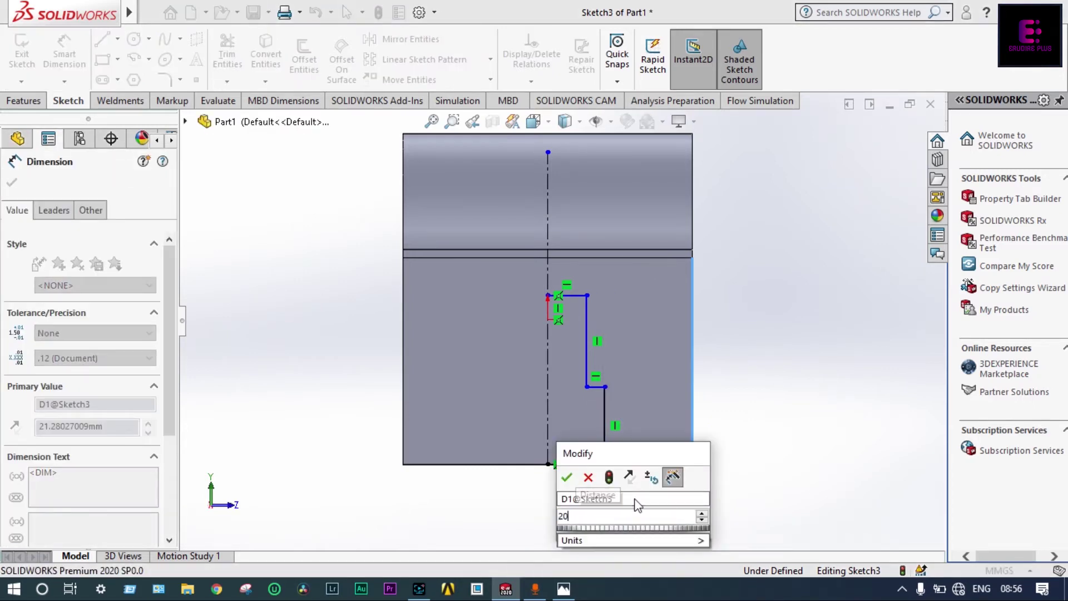
key(Return)
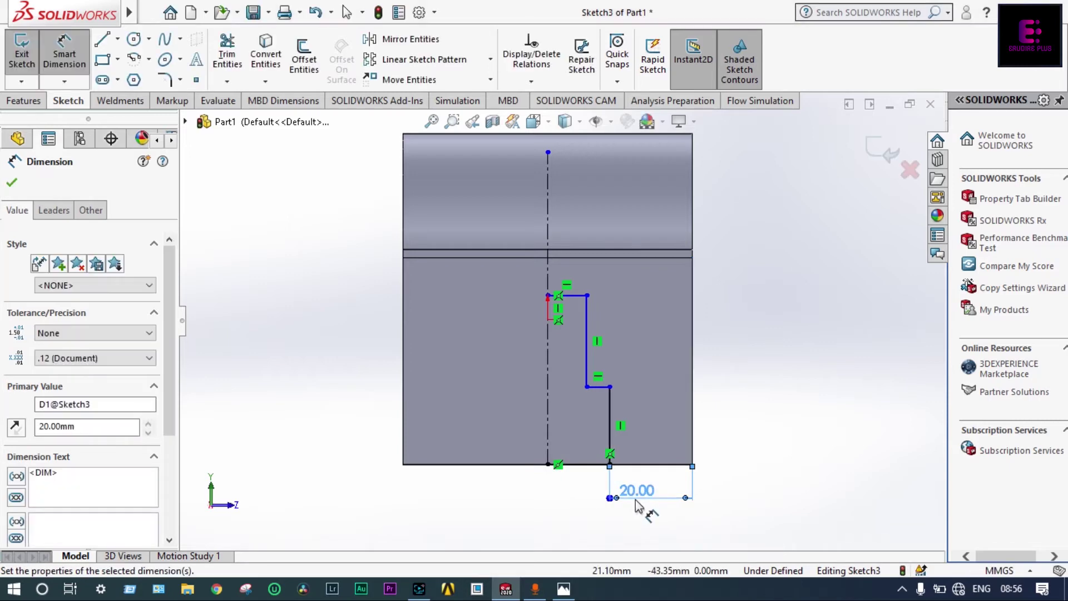
click(611, 430)
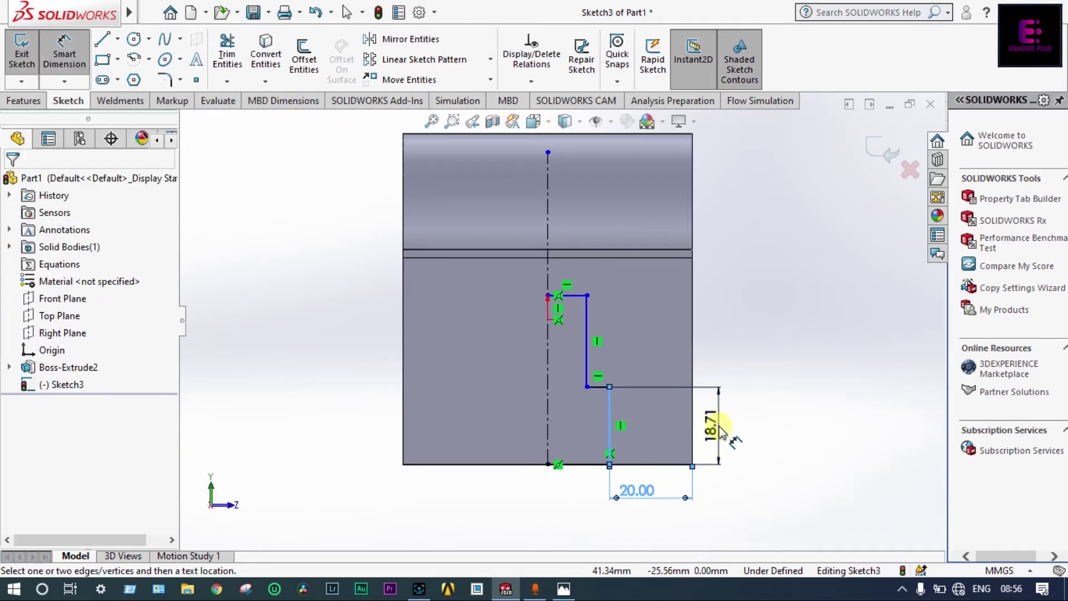
click(722, 427)
text(20)
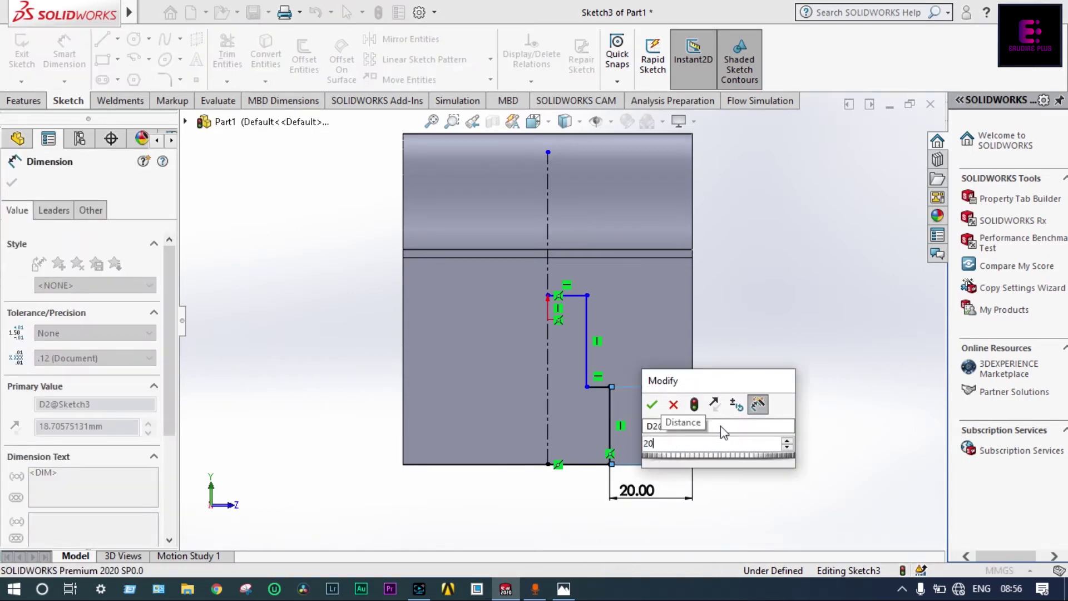
key(Return)
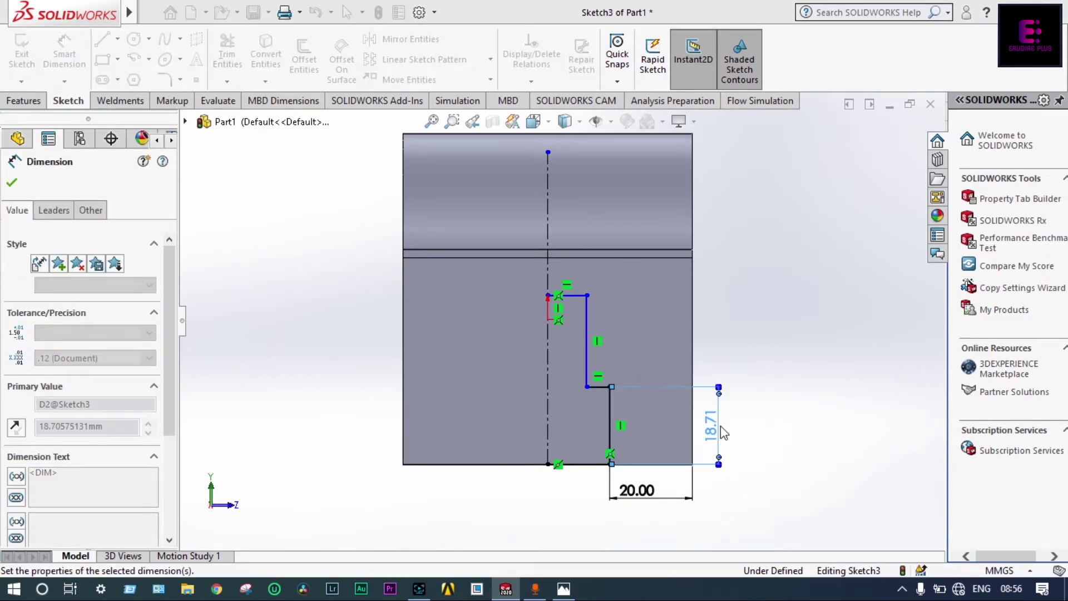
Dimension the short horizontal step at 5 mm and the upper vertical line at 20 mm, and finish dimensioning
click(600, 384)
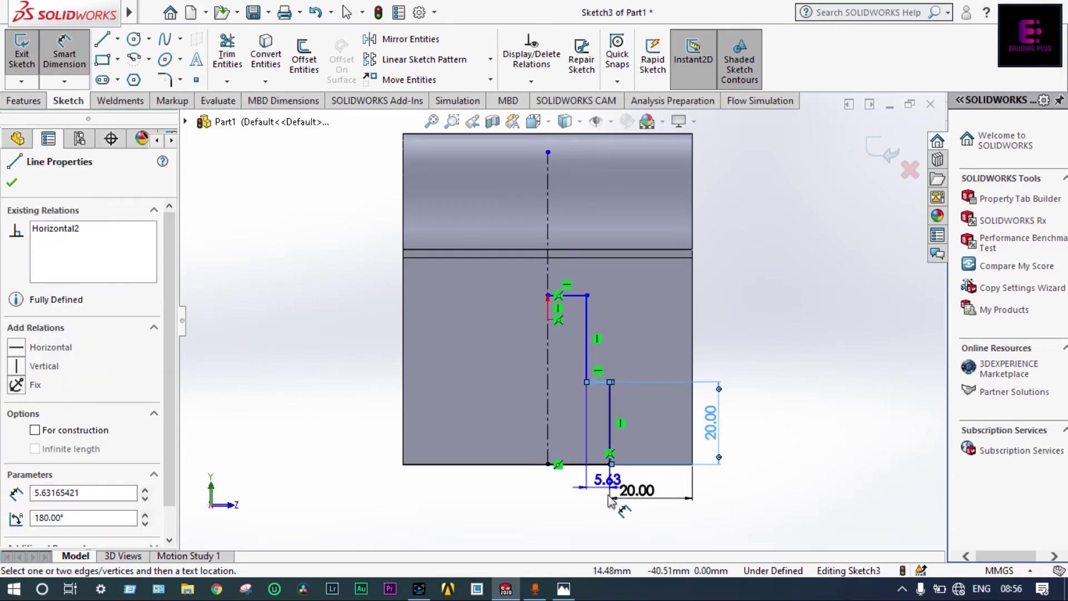
click(603, 524)
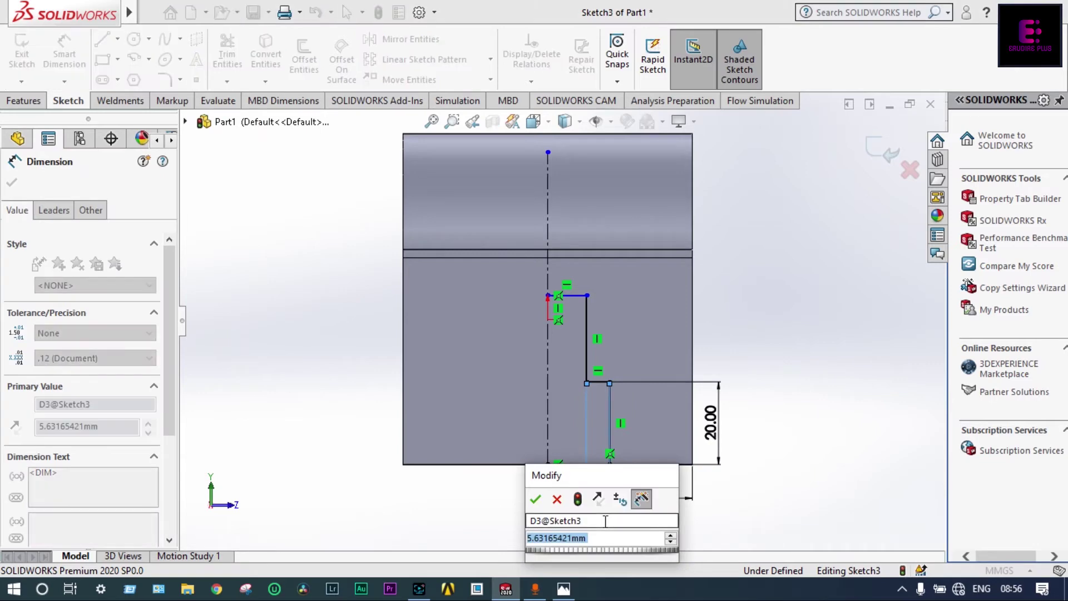
text(5)
key(Return)
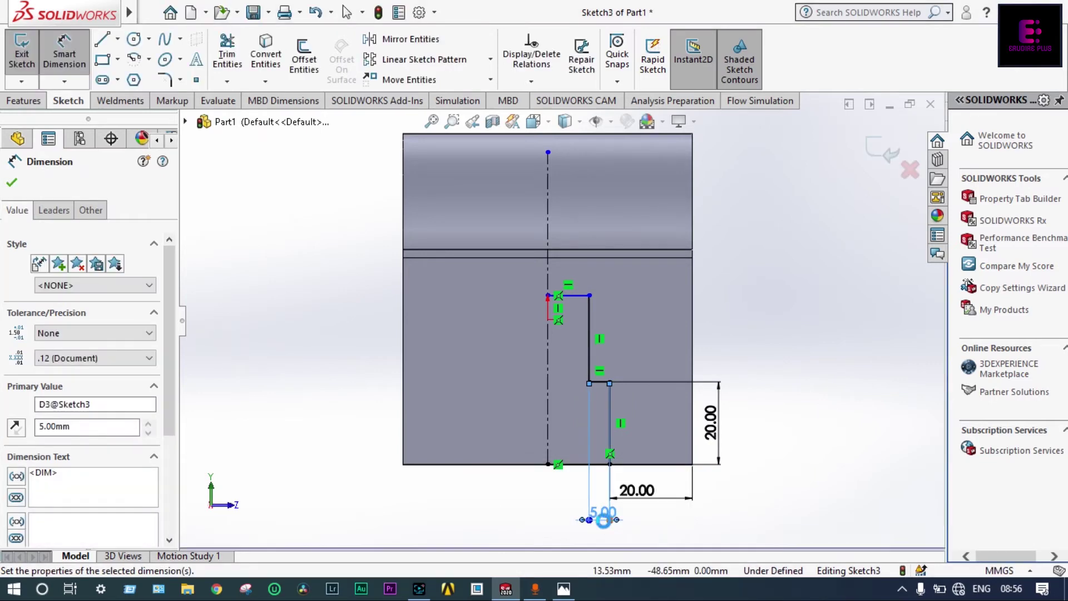
click(588, 346)
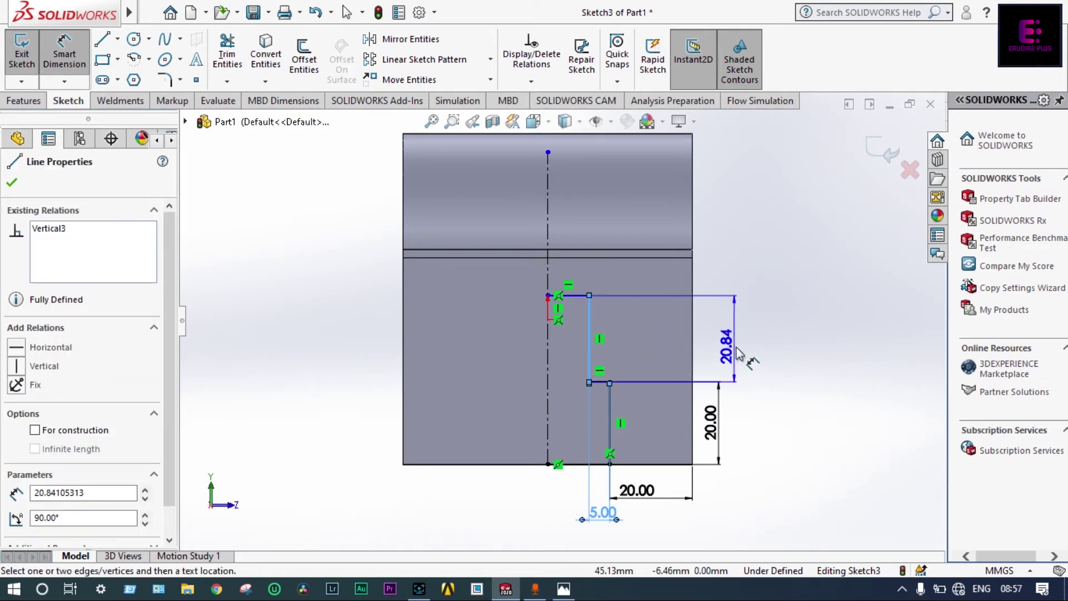
click(740, 347)
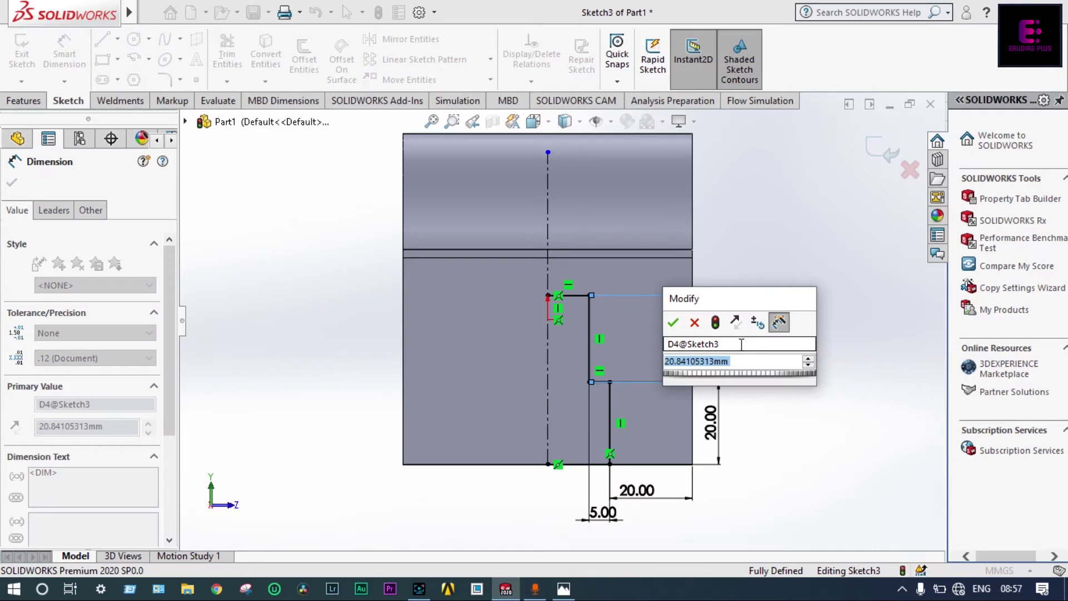
text(20)
key(Return)
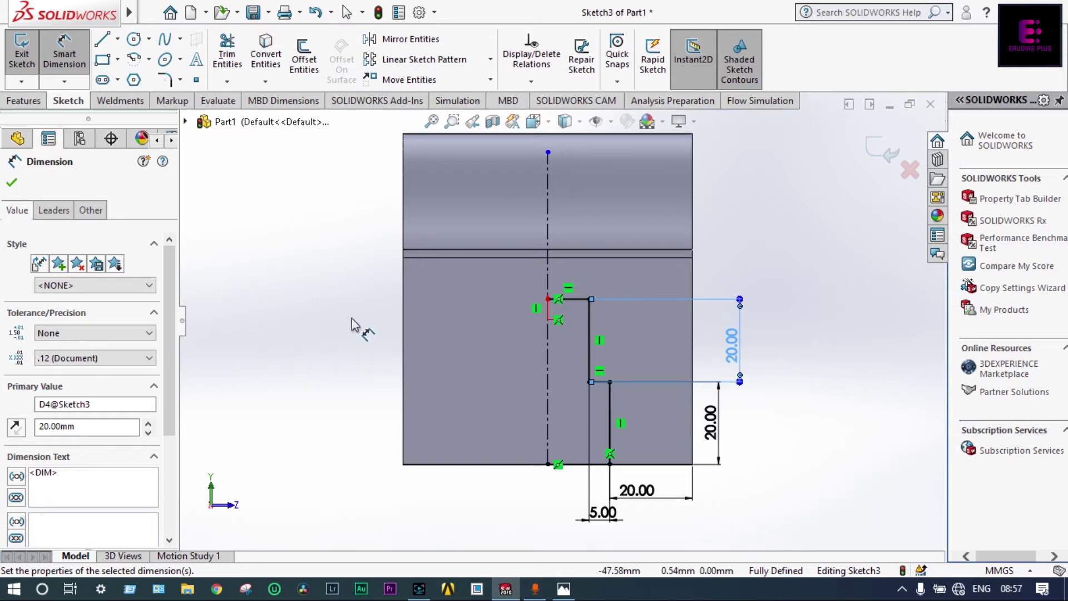
key(Escape)
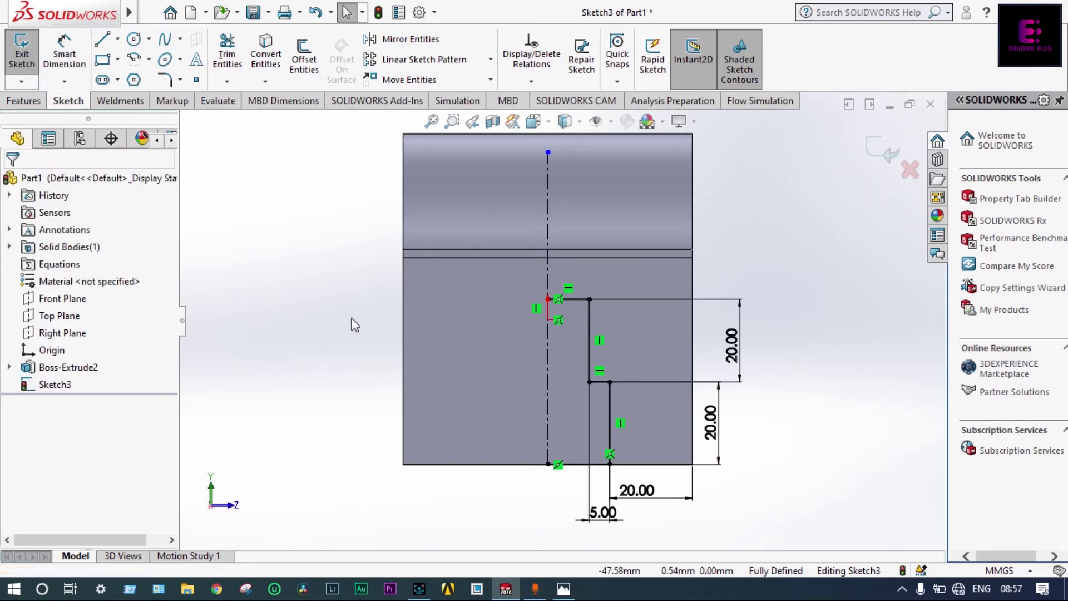
Mirror the five half-profile lines about the vertical centerline with Copy enabled, and exit the sketch
click(421, 40)
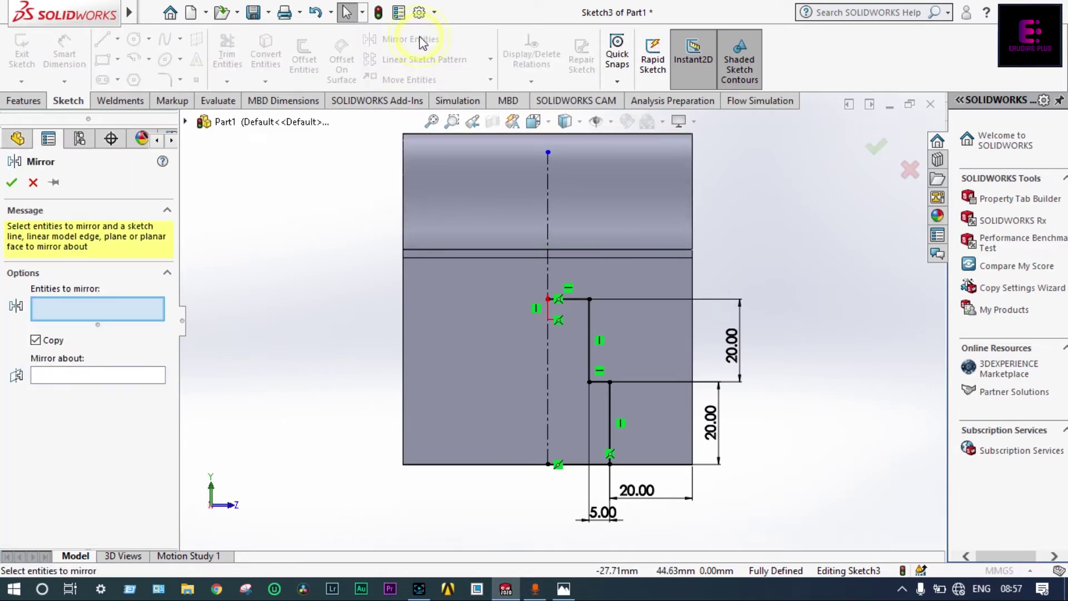
drag(636, 386, 567, 495)
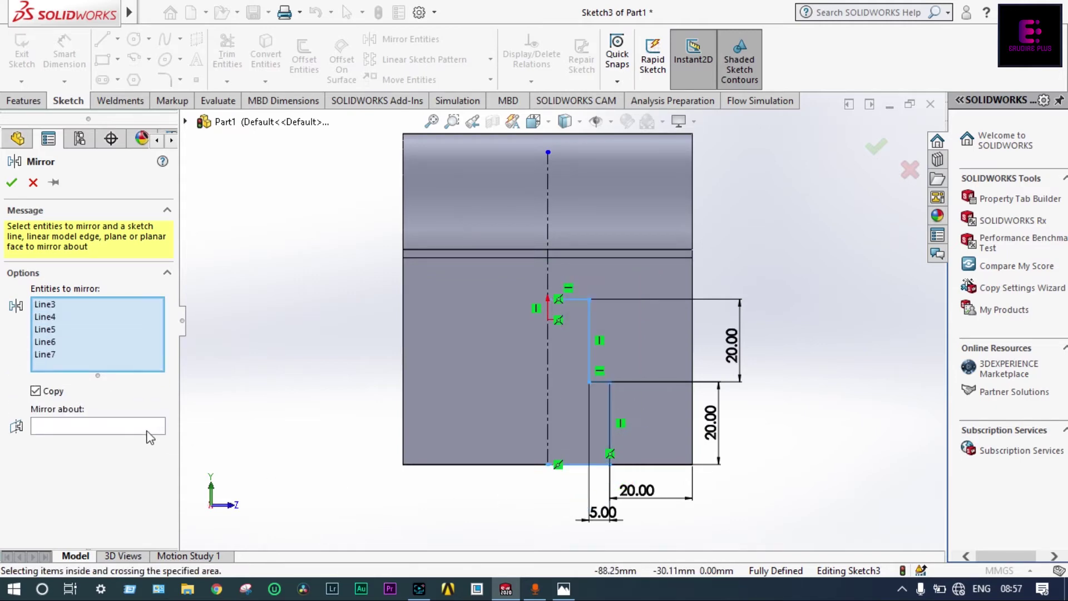
click(122, 428)
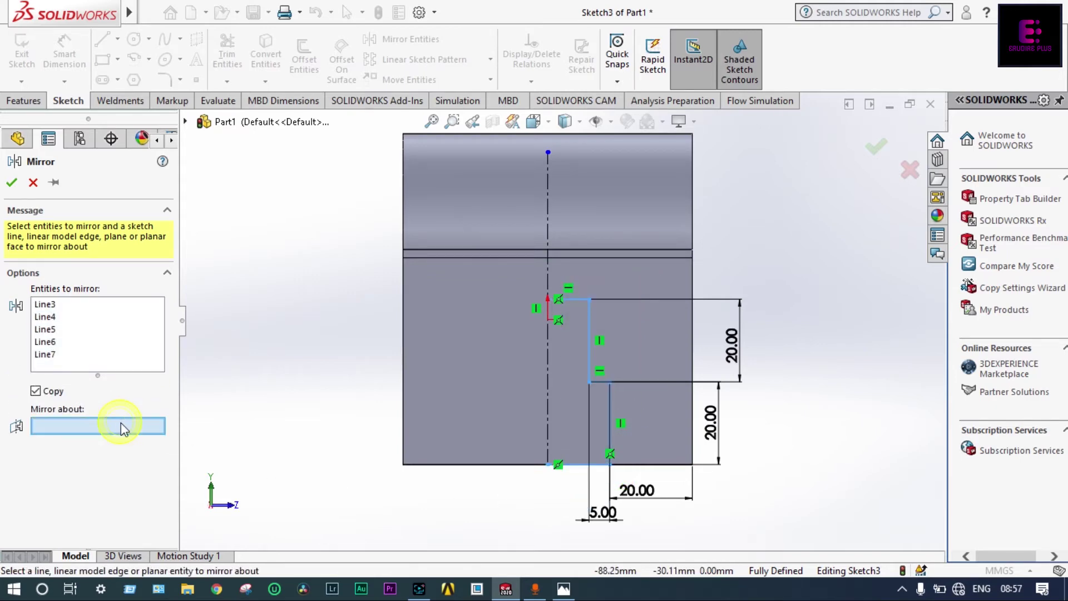
click(549, 398)
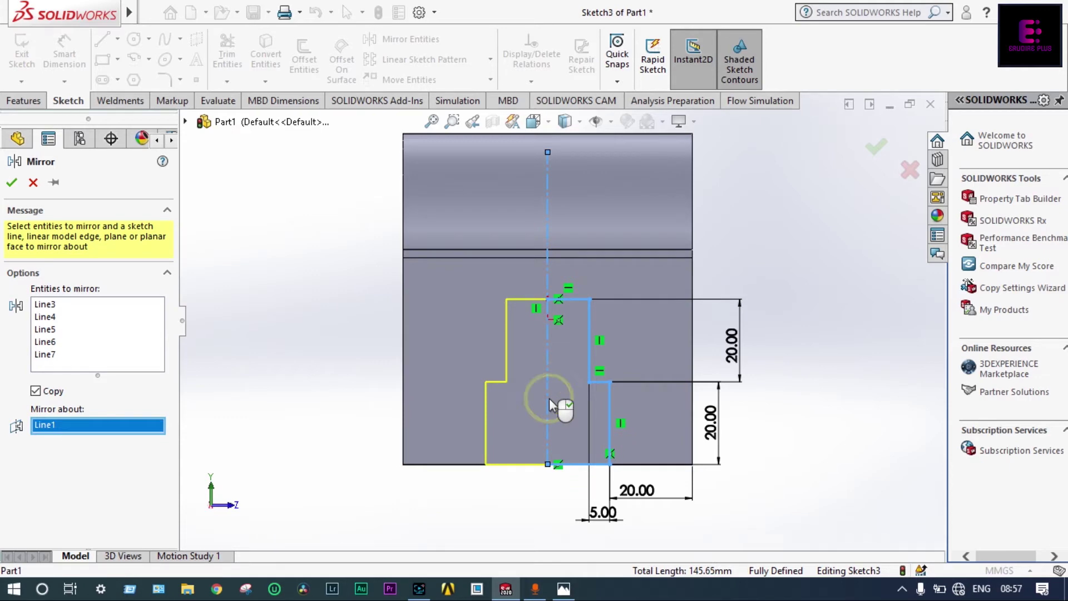
click(12, 182)
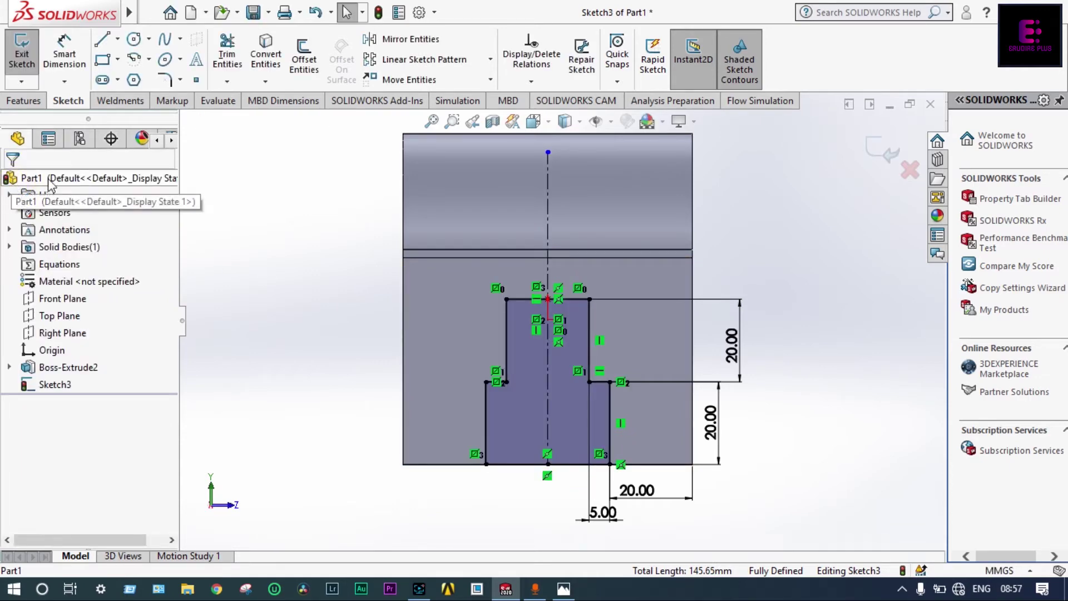
click(876, 153)
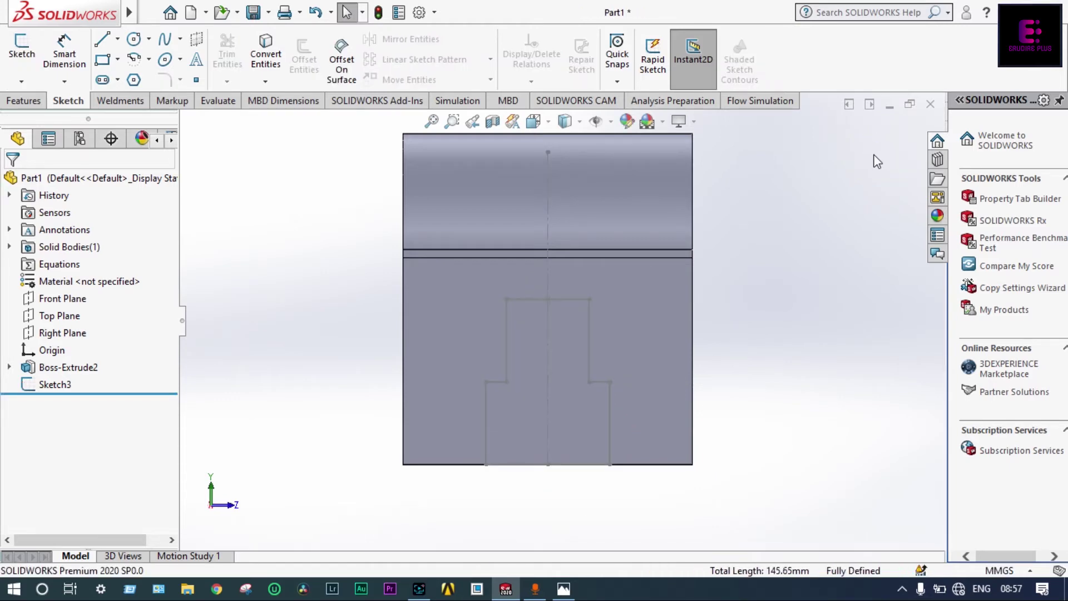
Cut-extrude the stepped slot sketch through the block with the Up To Next end condition and view the result at an angle
click(55, 384)
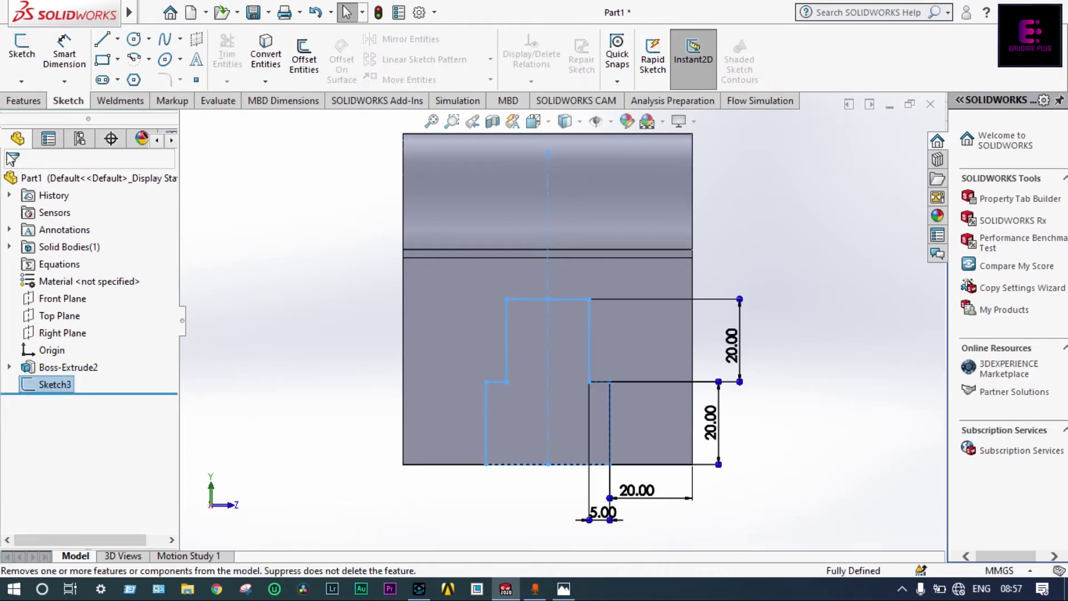
click(22, 101)
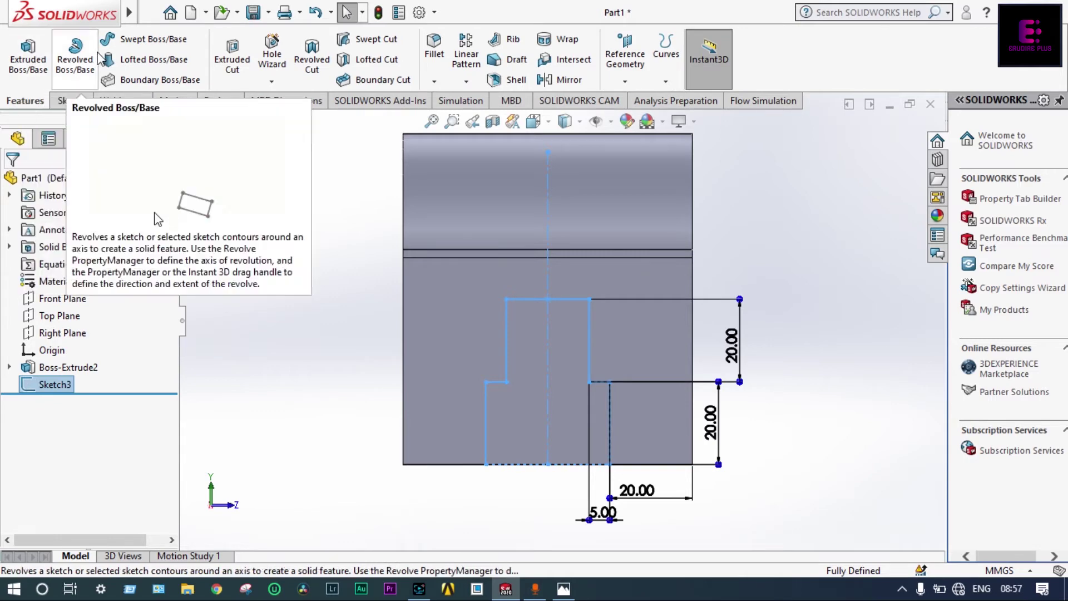
click(231, 55)
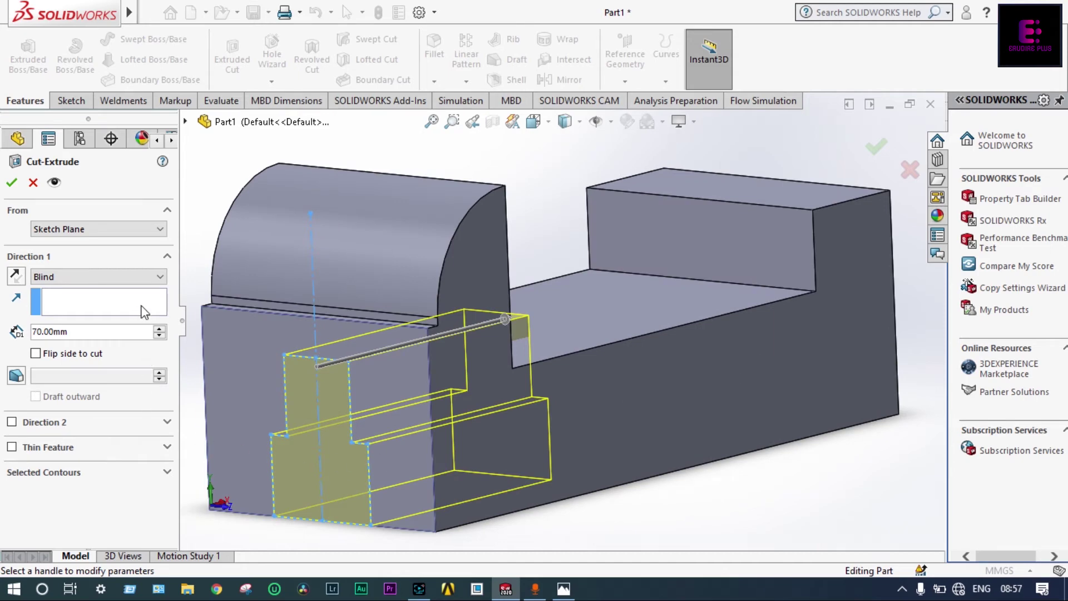
click(151, 277)
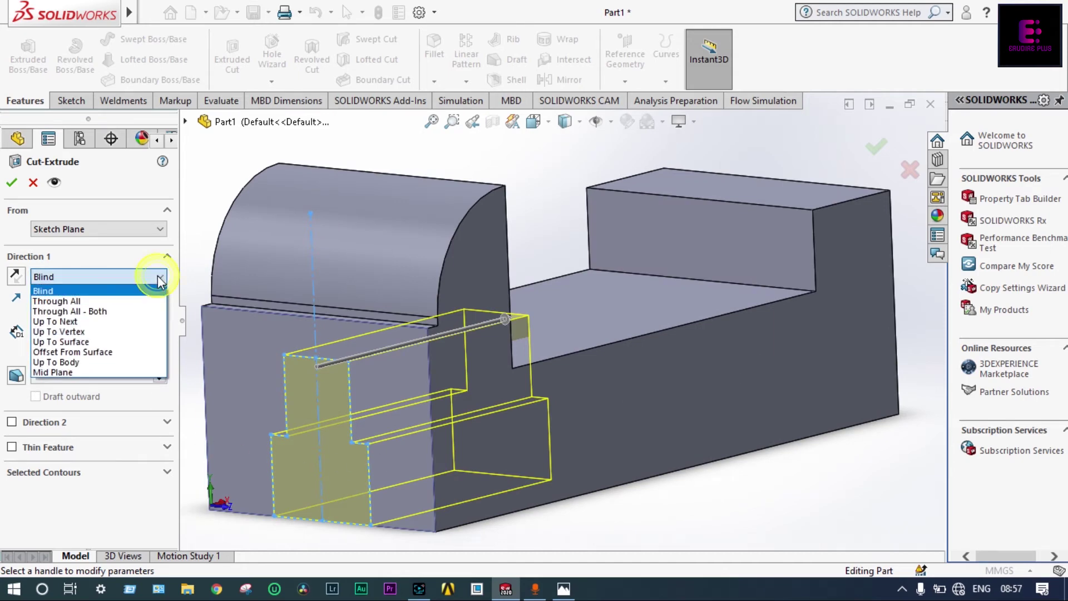
click(107, 322)
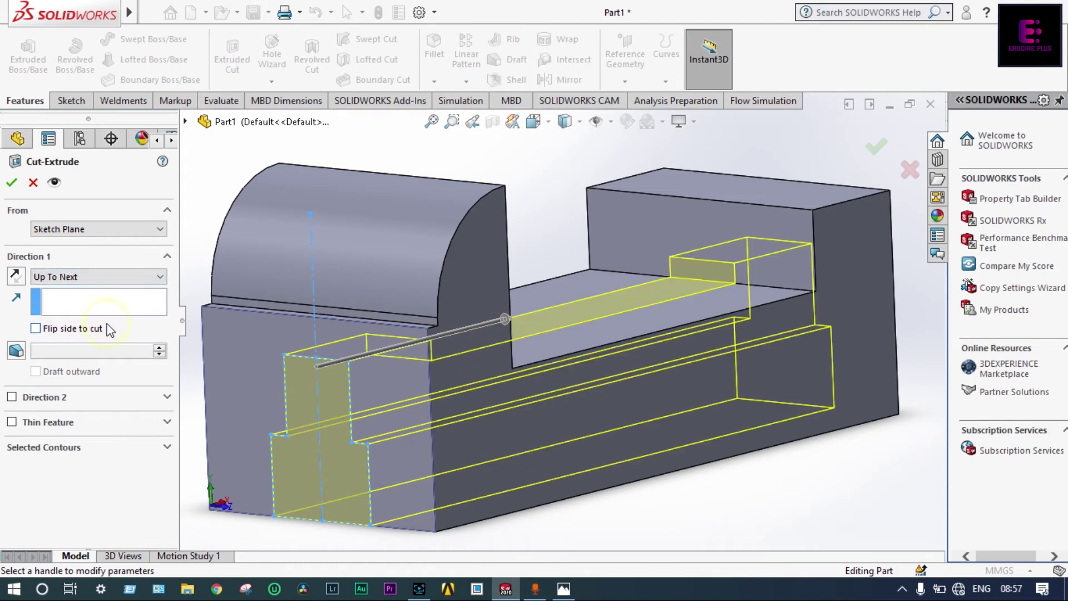
click(11, 185)
key(f)
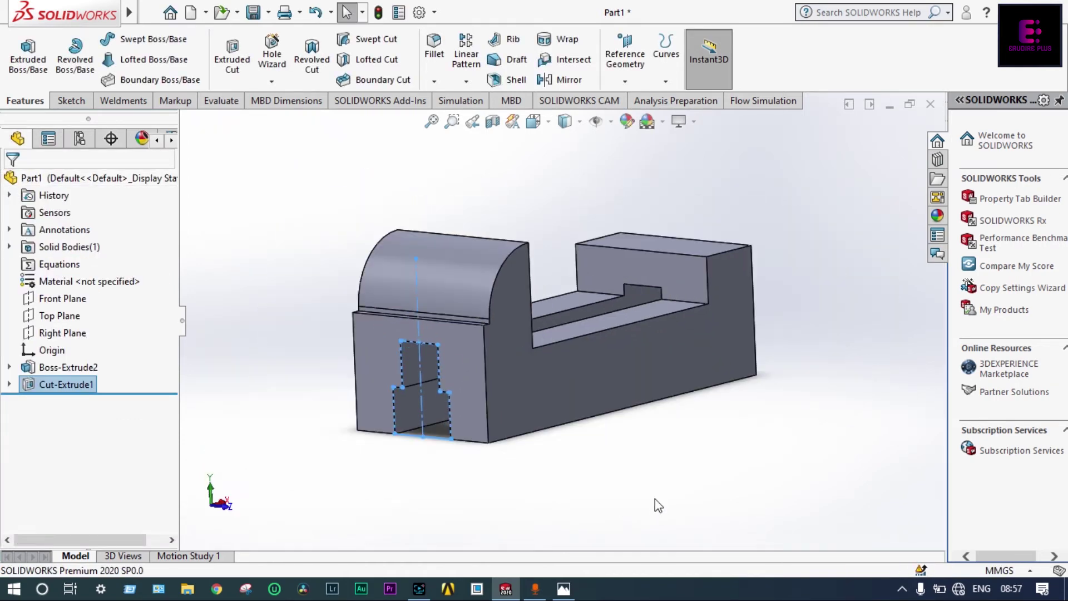
middle_drag(655, 499, 631, 514)
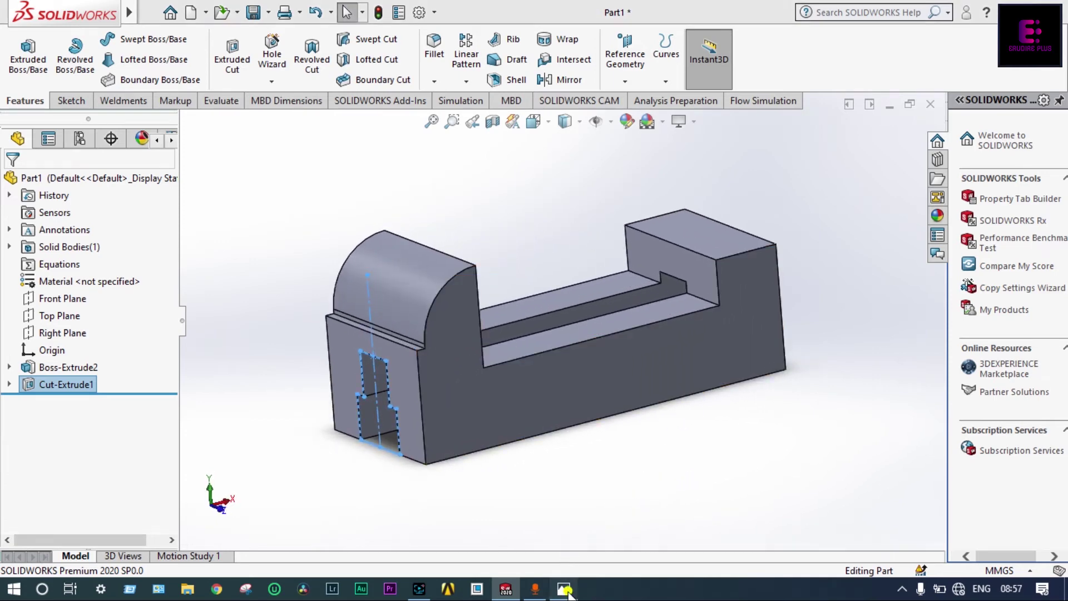
Start a sketch on the end face opposite the rounded block and draw a horizontal centerline about 73 mm long through the origin
click(565, 591)
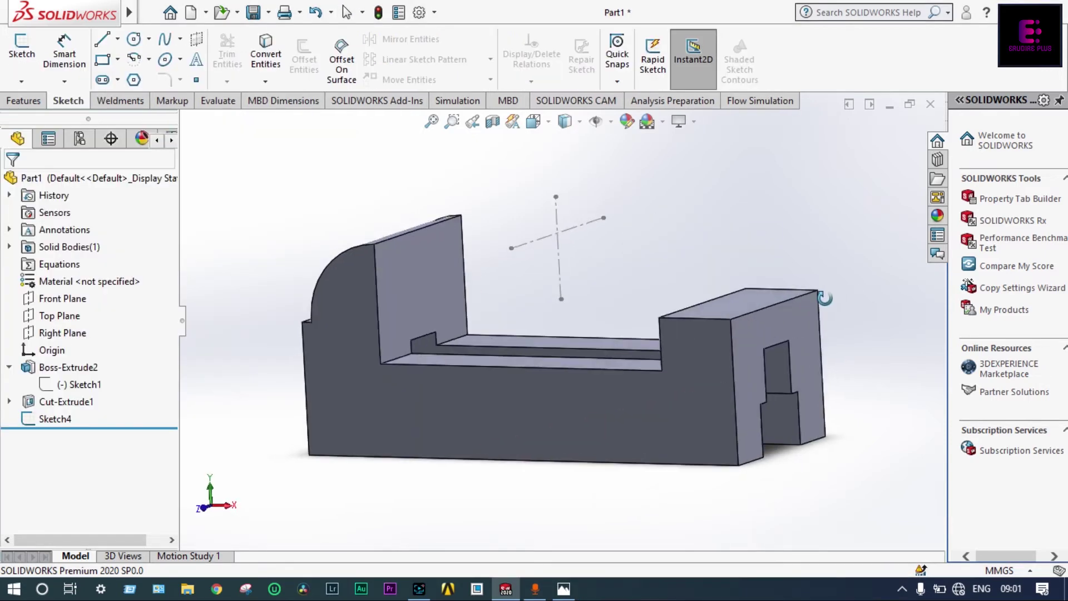
middle_drag(722, 295, 798, 299)
key(Escape)
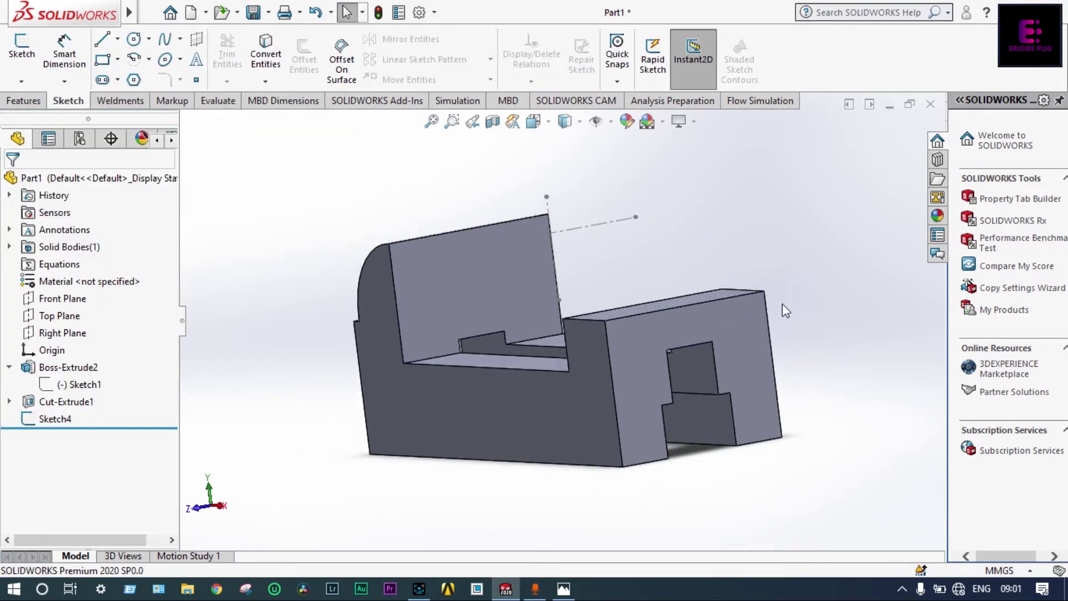
click(696, 316)
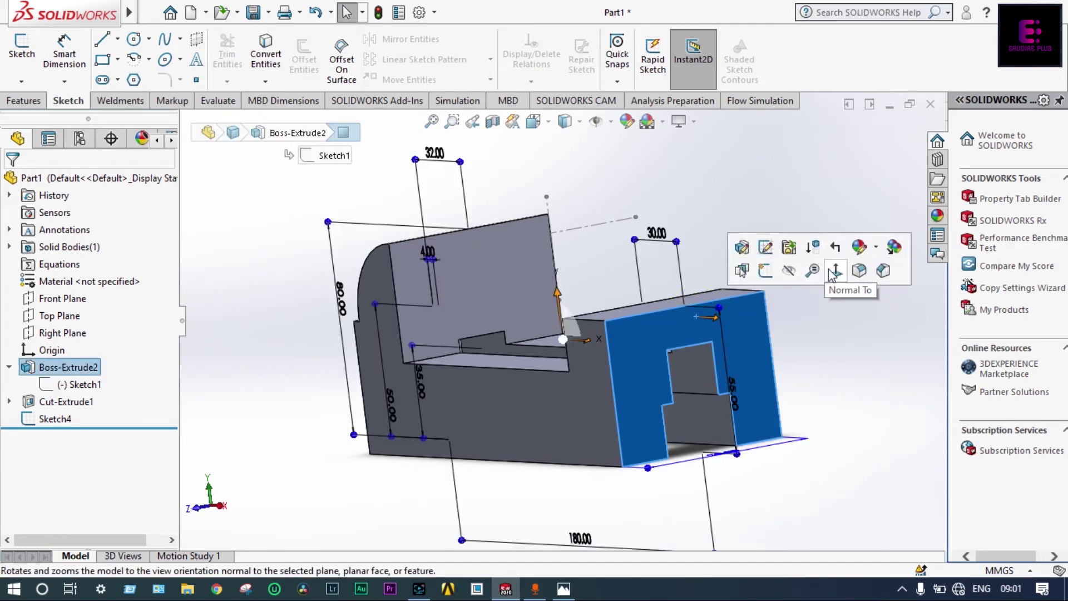
click(834, 271)
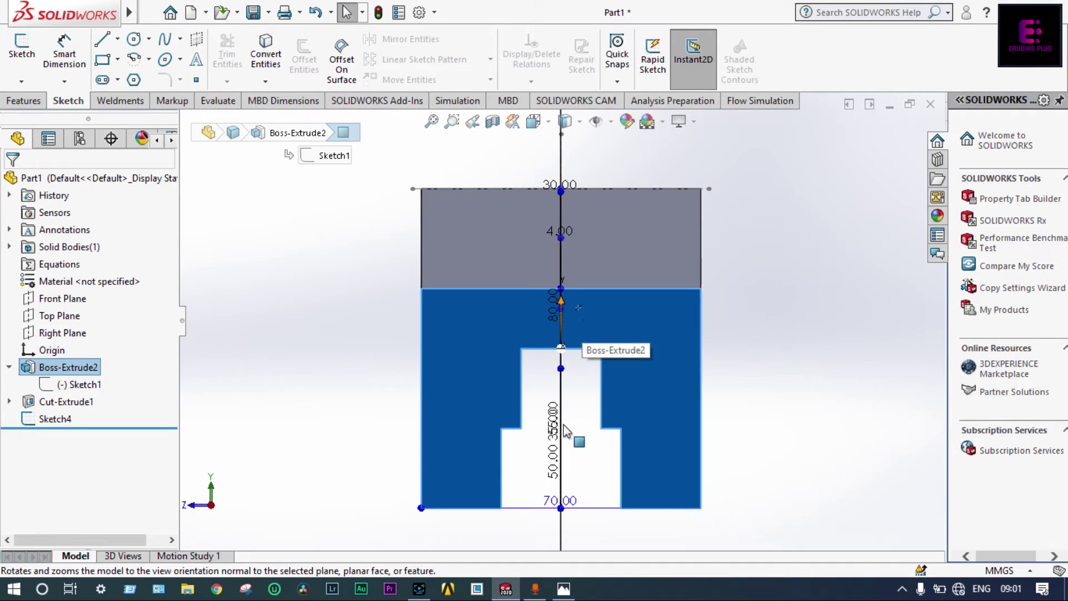
click(564, 589)
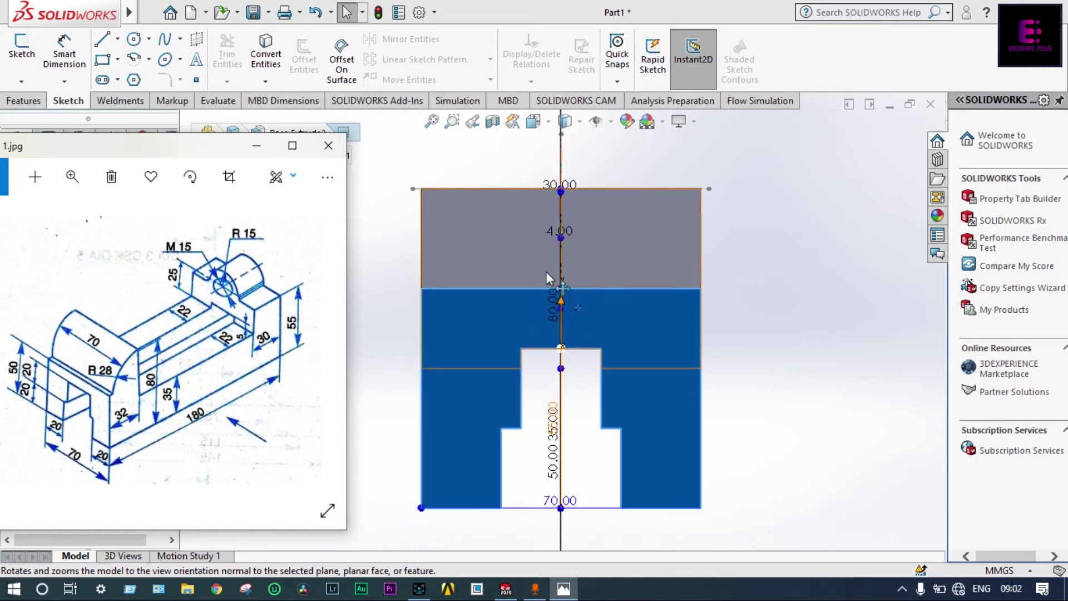
click(118, 39)
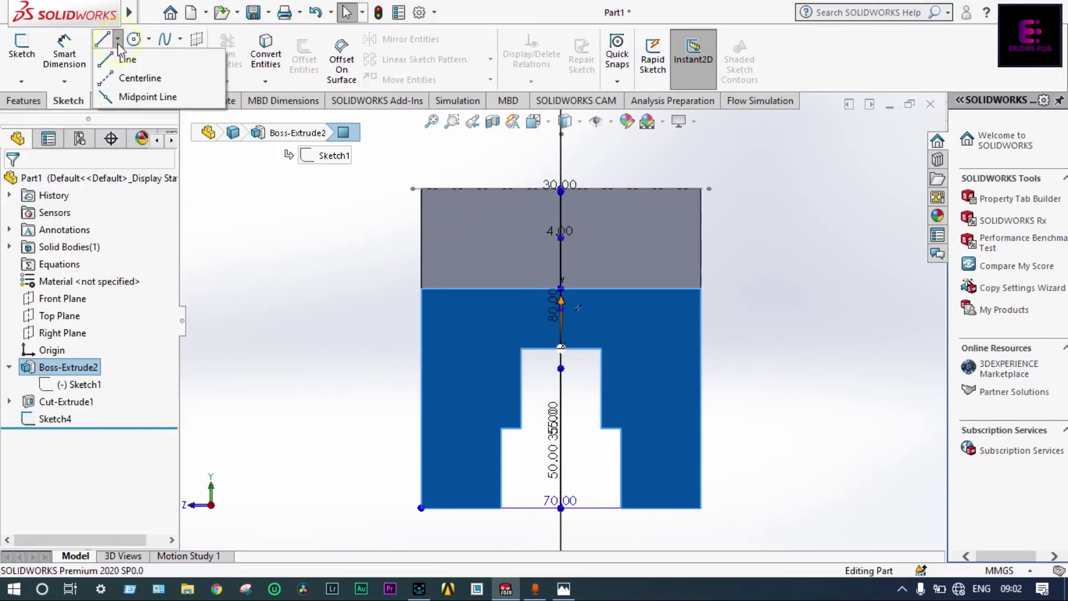
click(146, 79)
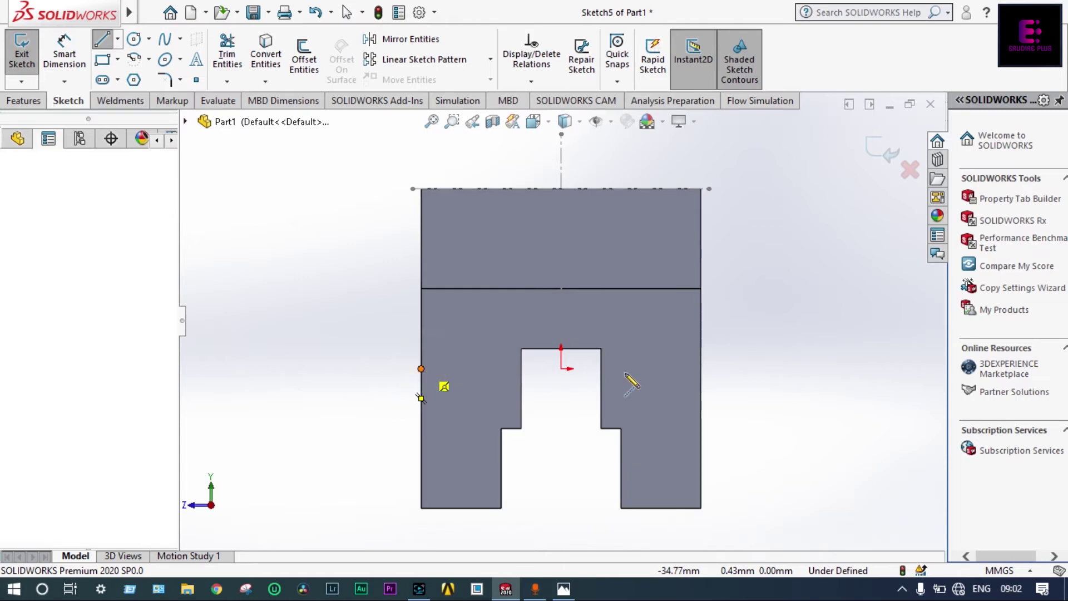
click(421, 367)
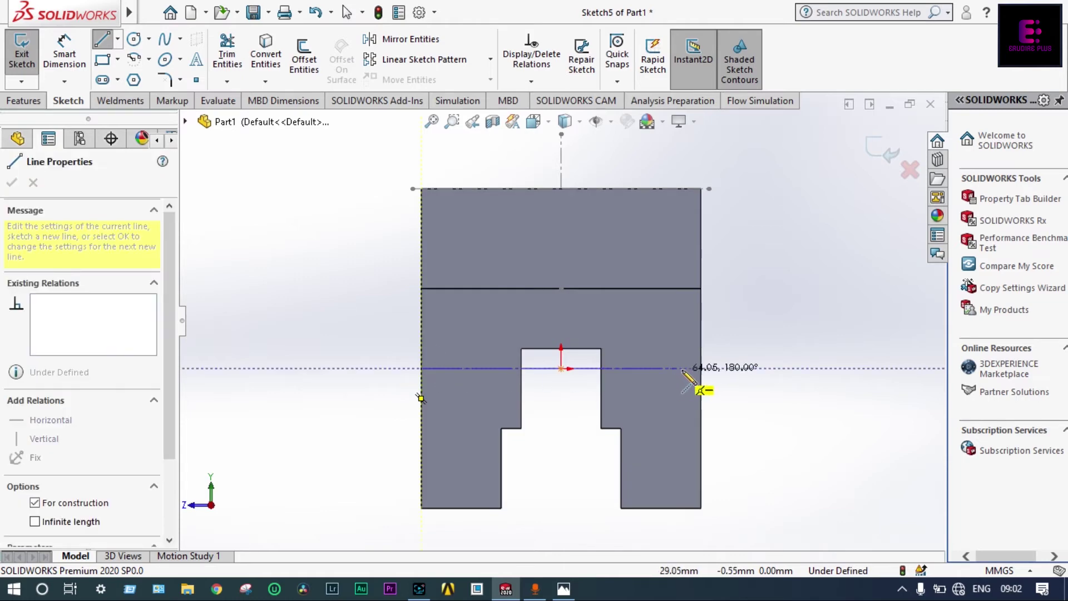
click(712, 368)
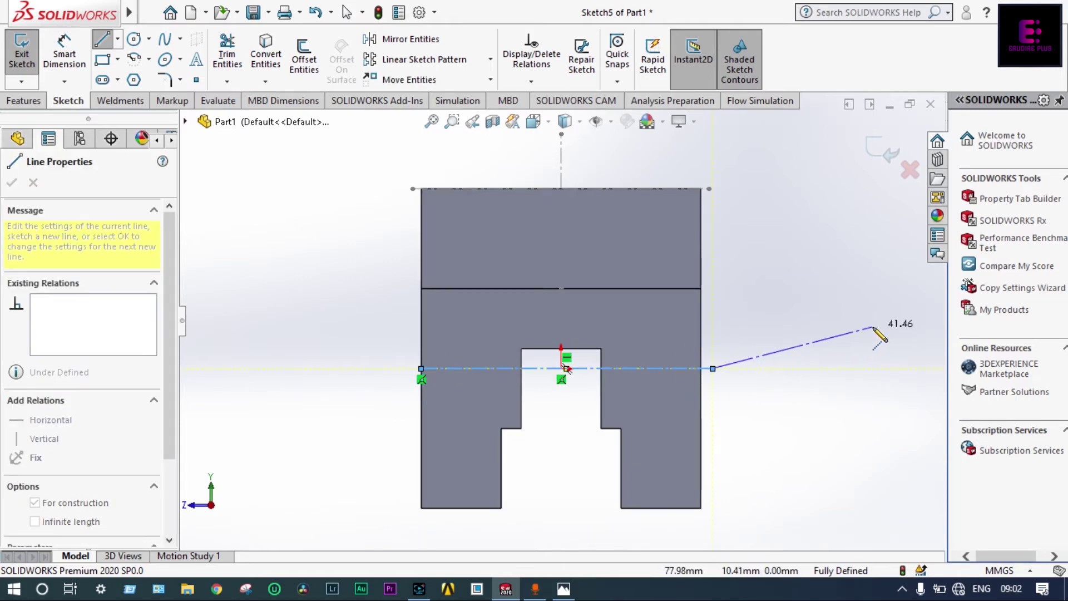
key(Escape)
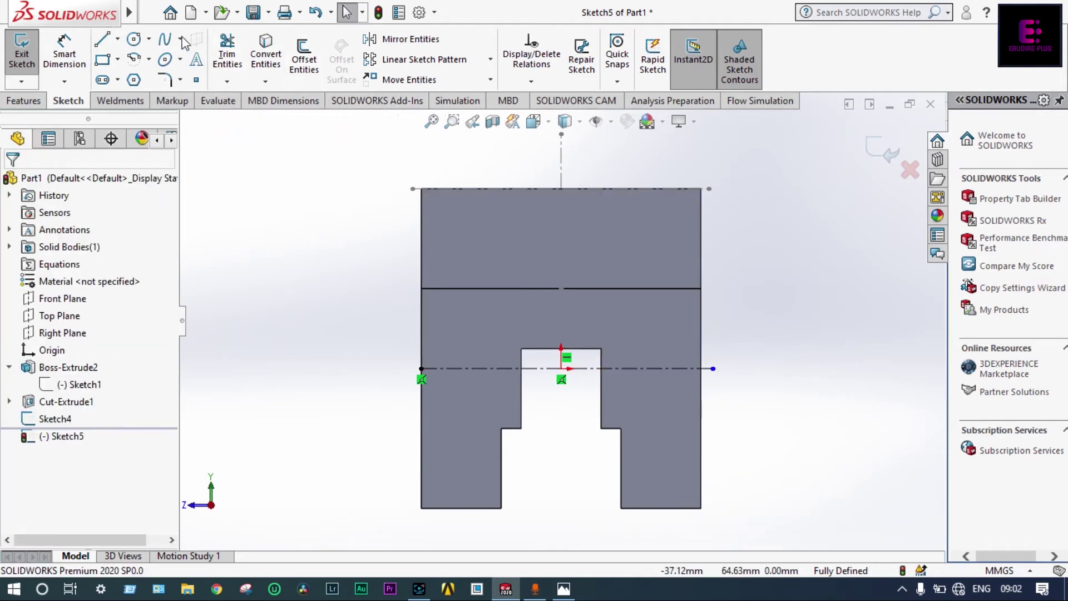
Draw a vertical centerline about 54 mm long from above the part down to the origin
click(117, 40)
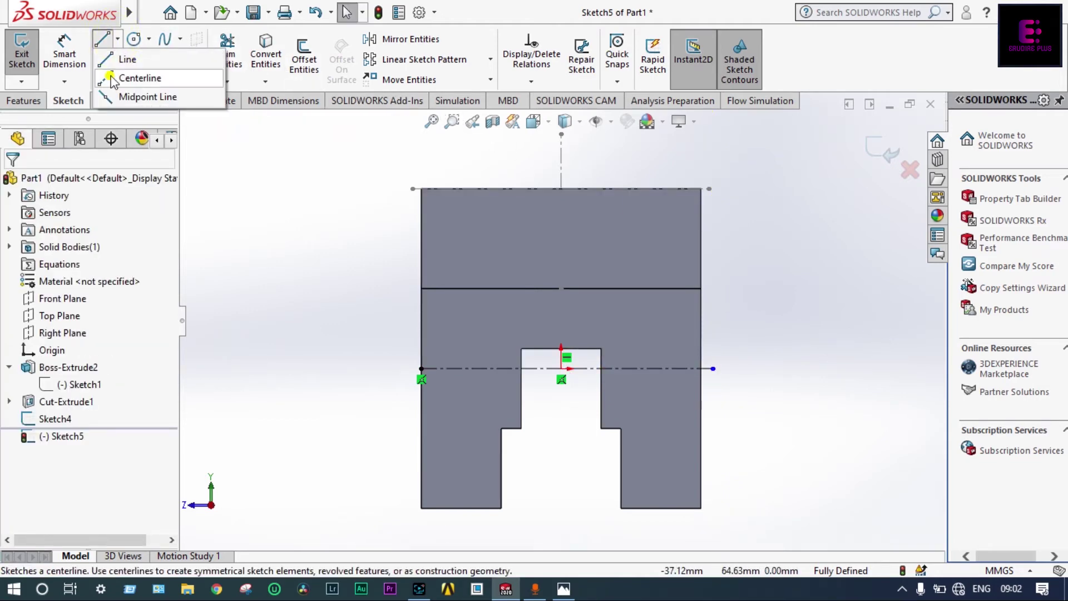
click(136, 79)
click(561, 153)
click(563, 346)
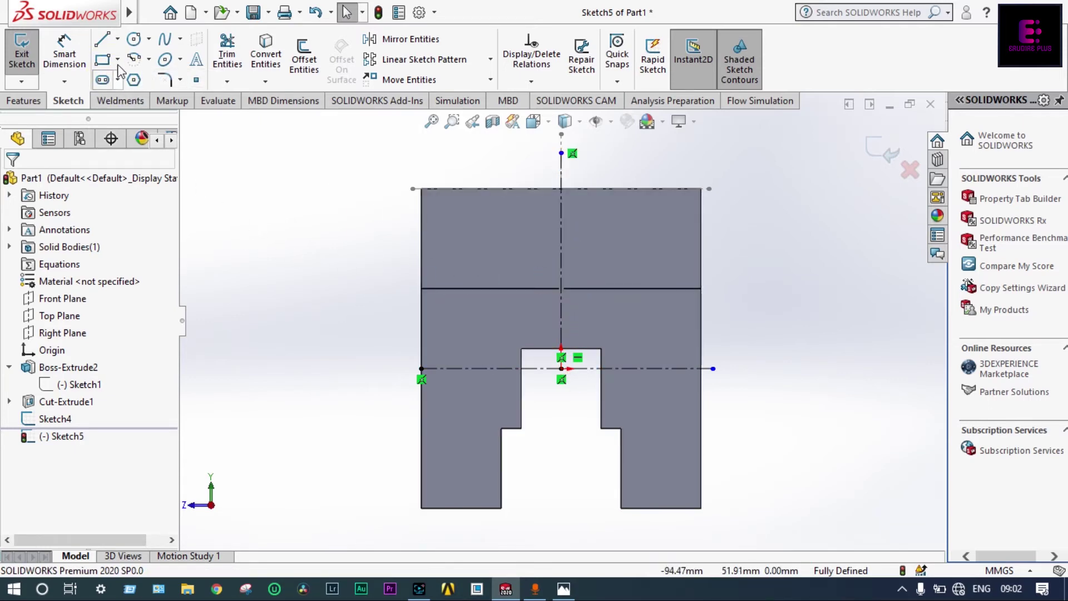
Draw a second horizontal centerline about 79 mm long across the part, just above the end face's upper edge
click(118, 40)
click(136, 78)
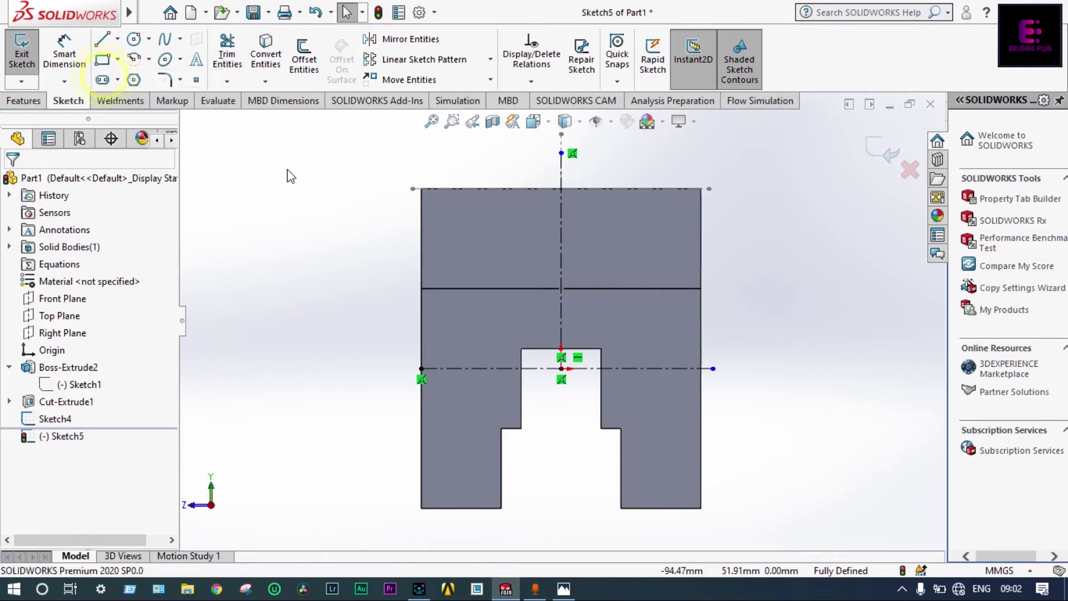
click(421, 265)
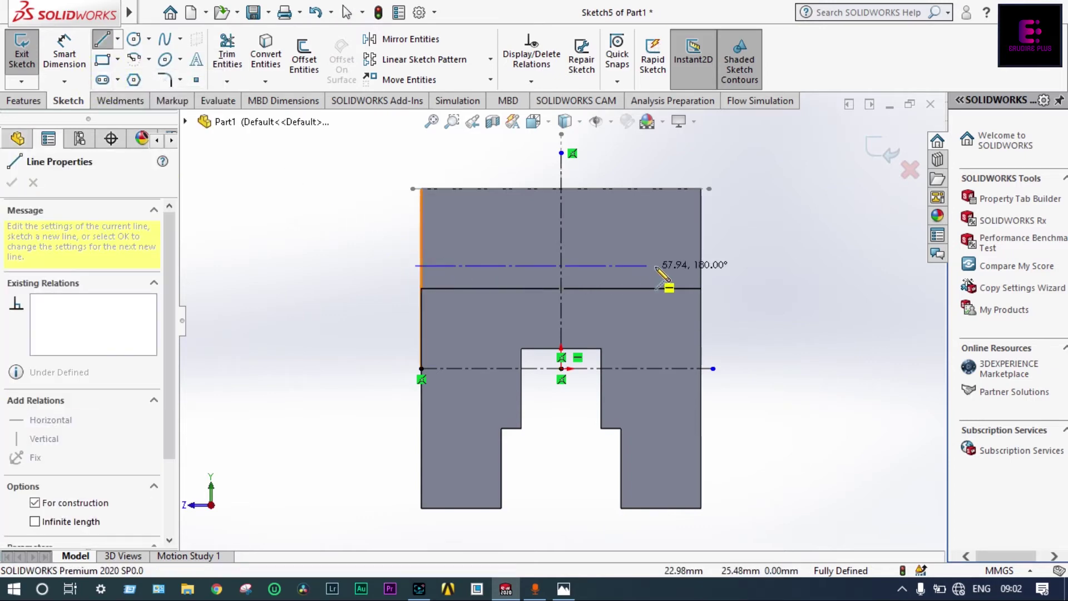
click(730, 266)
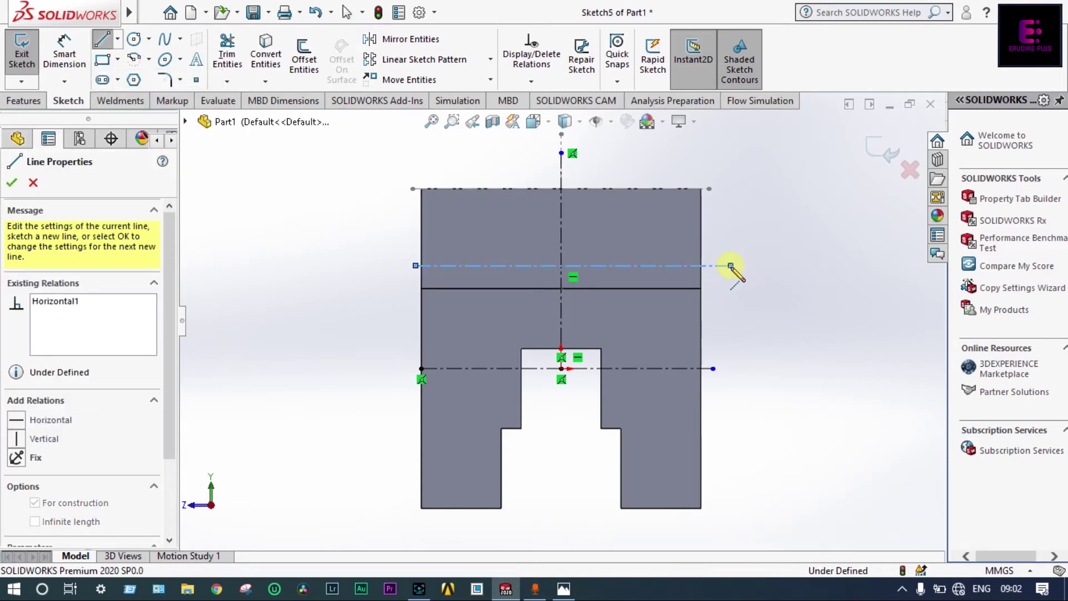
key(Escape)
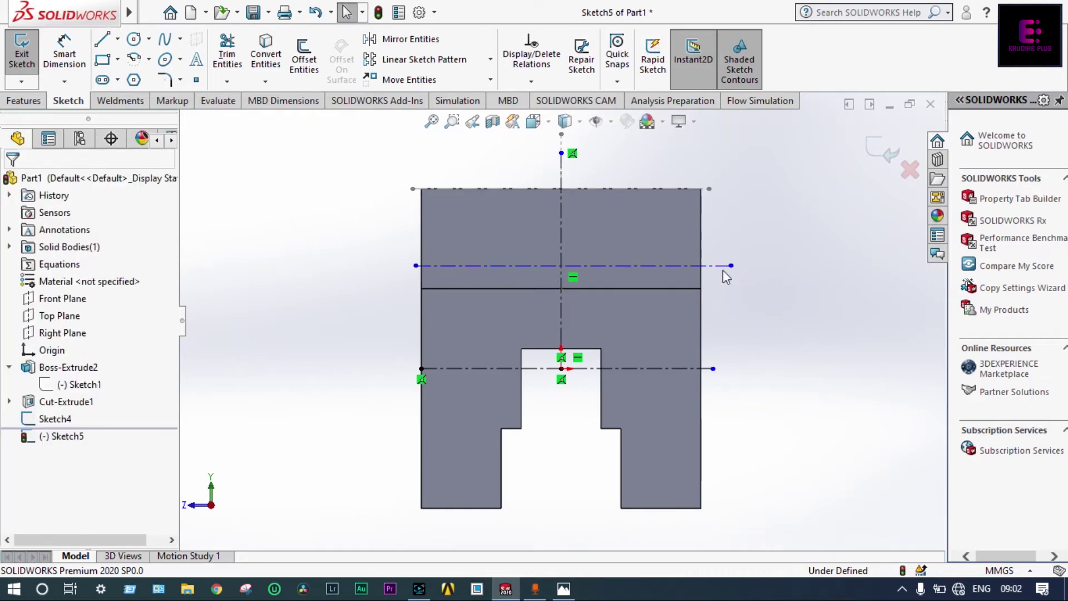
Dimension the spacing between the two horizontal centerlines at 25 mm
click(64, 55)
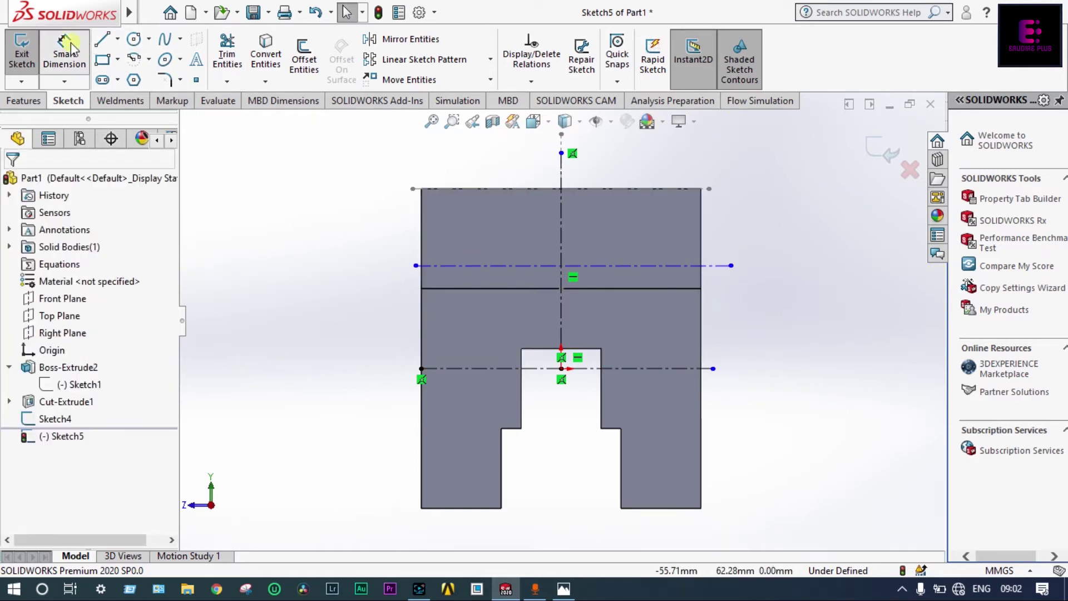
click(550, 266)
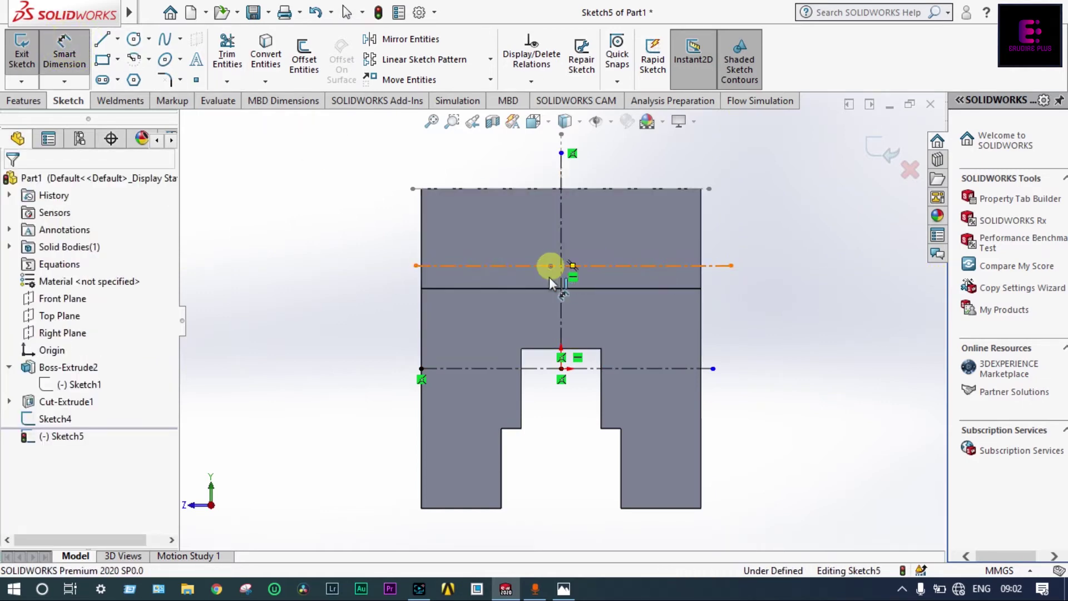
click(546, 369)
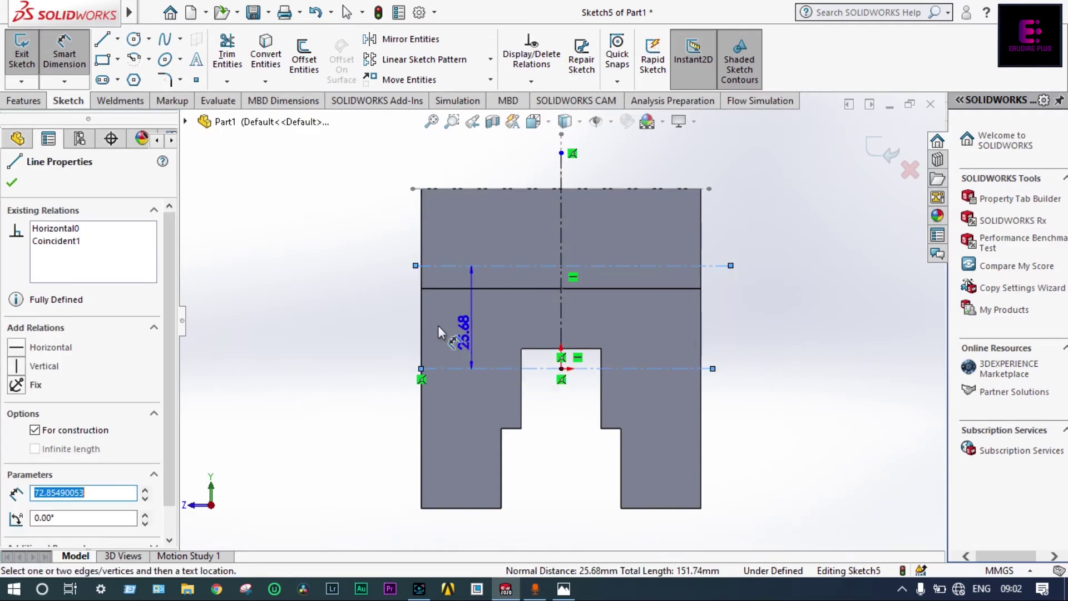
click(369, 341)
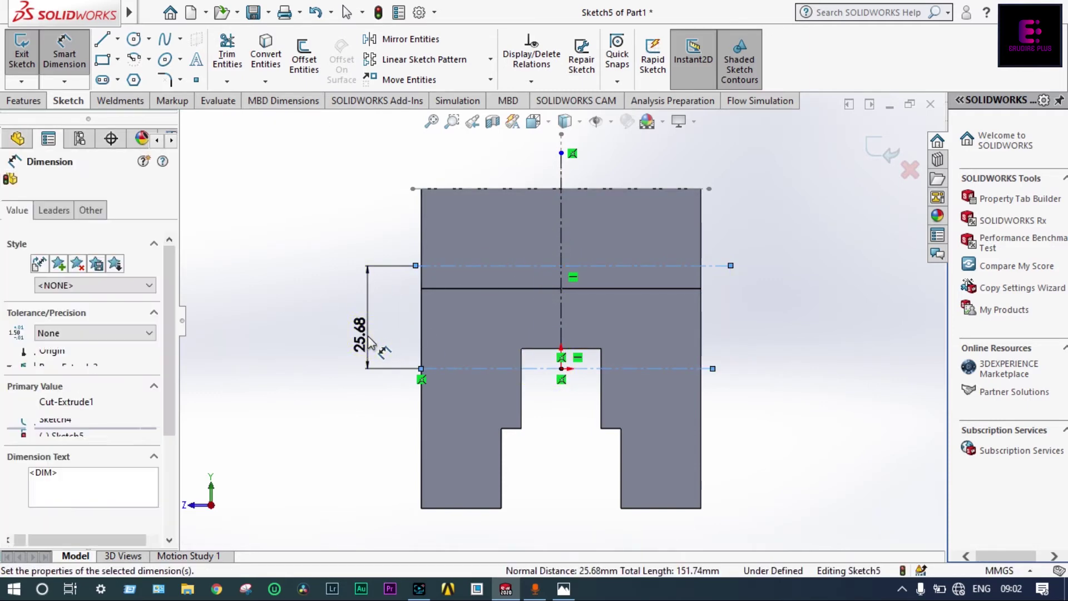
text(25)
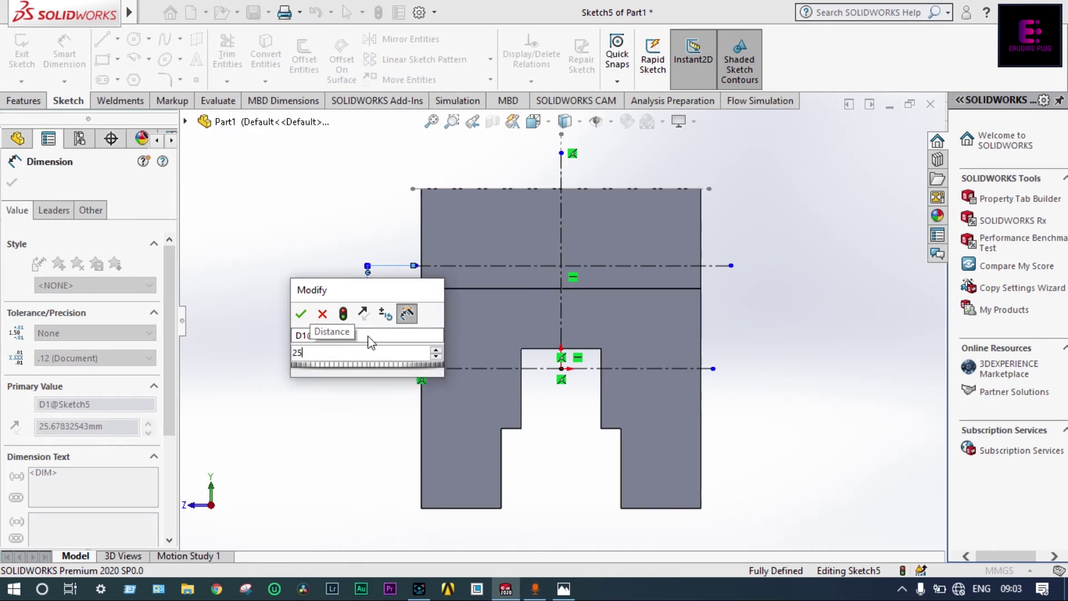
key(Escape)
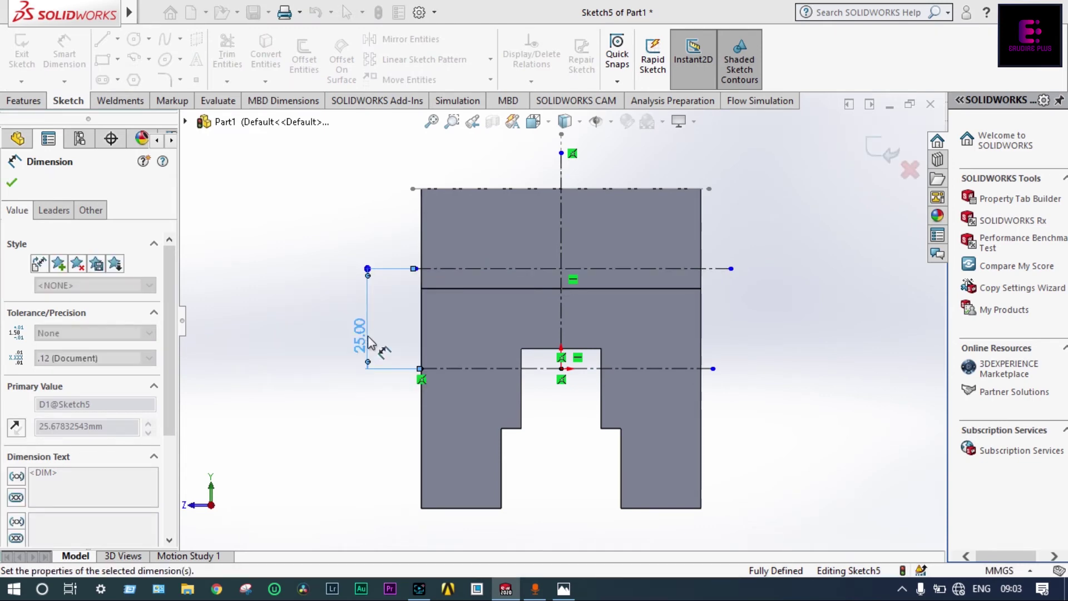
click(564, 590)
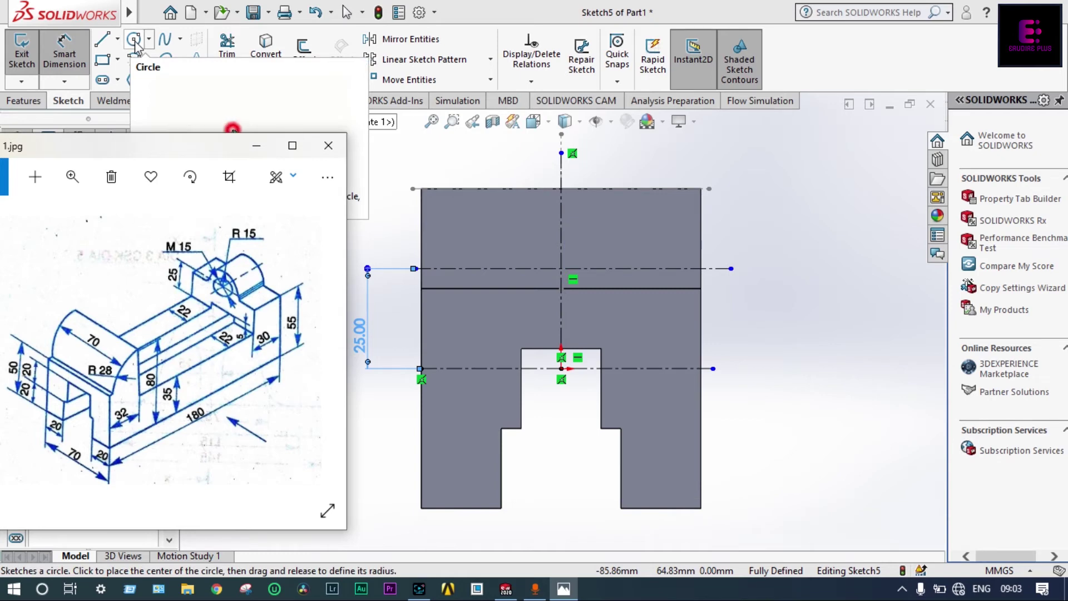
click(140, 65)
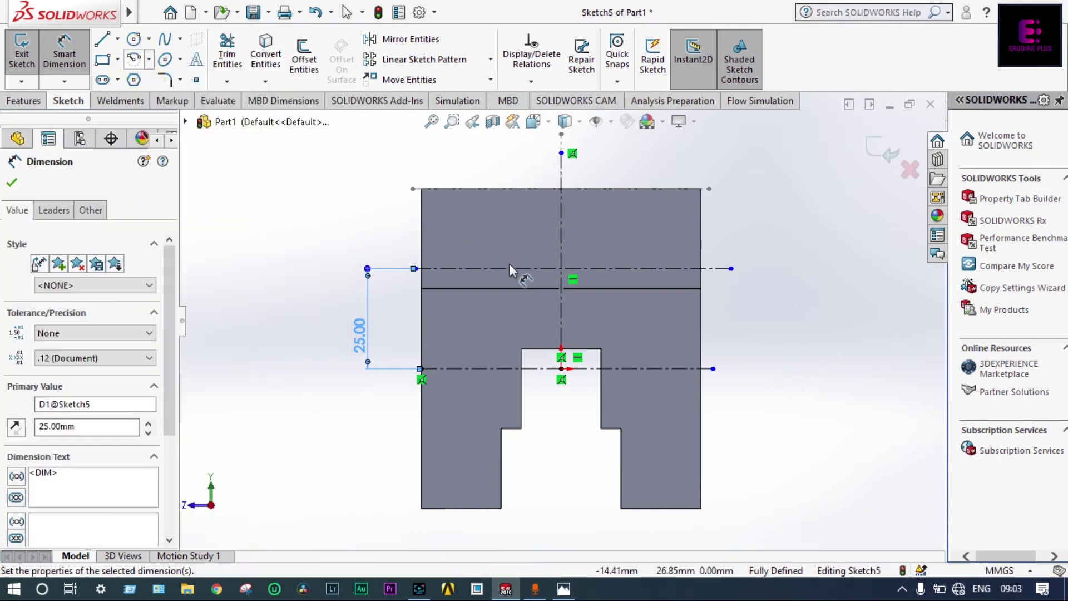
click(560, 267)
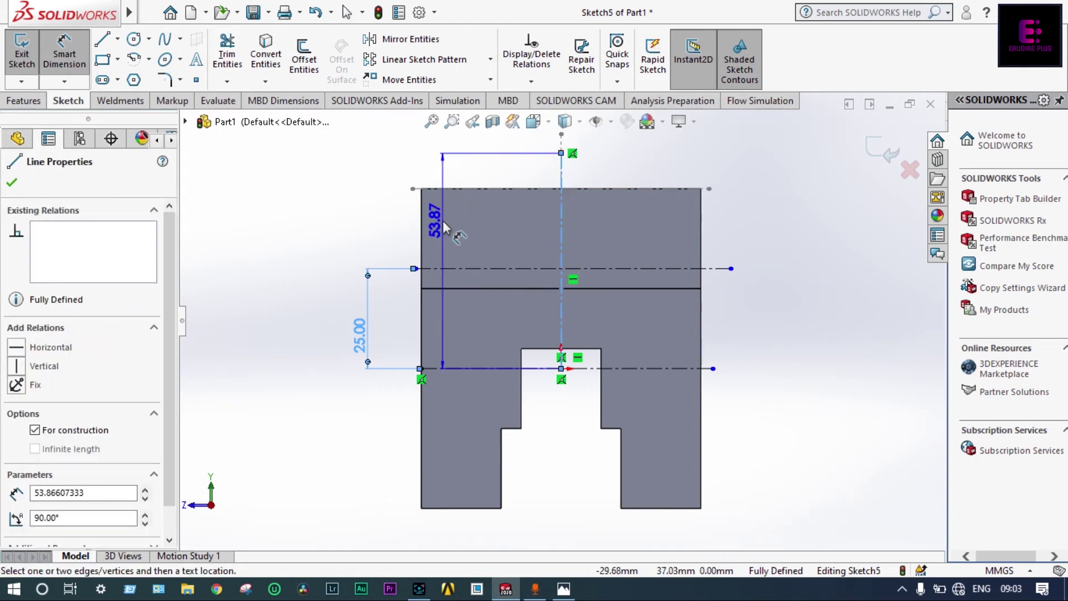
key(Escape)
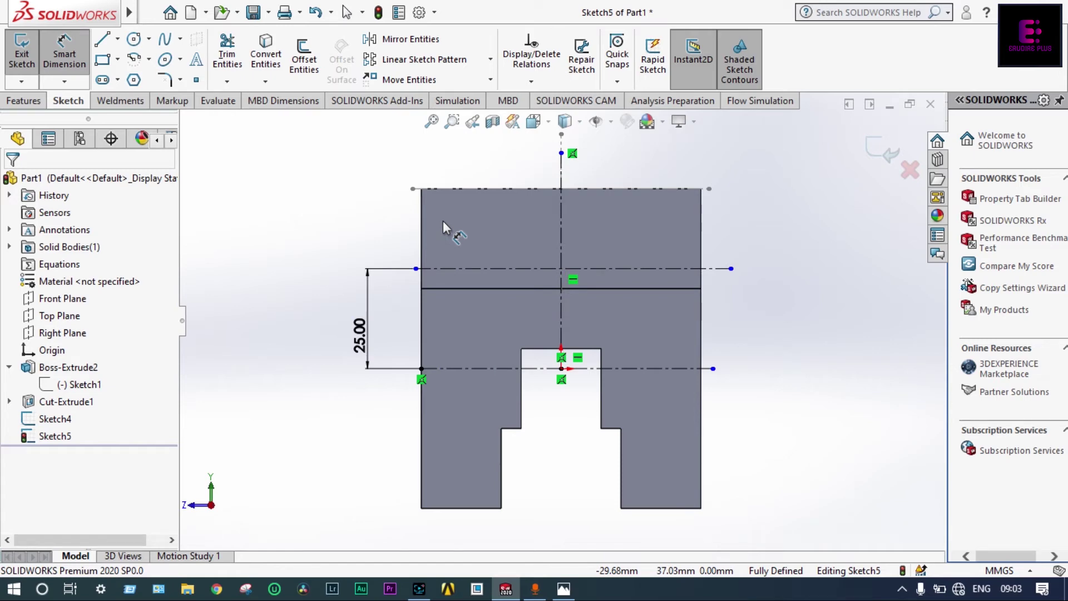
key(Escape)
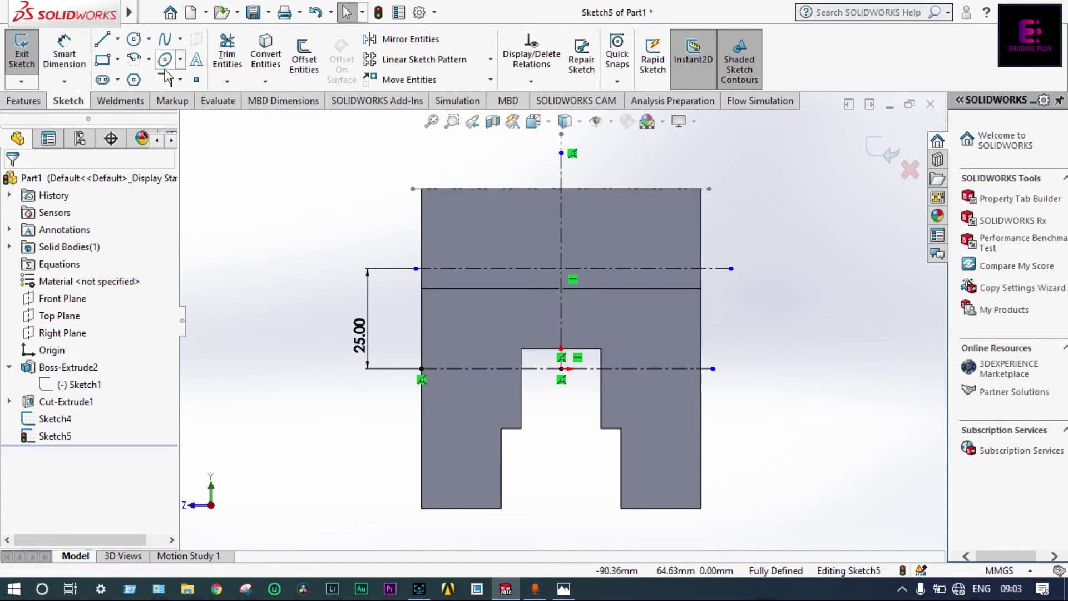
Draw an upper semicircular centerpoint arc centered where the vertical and upper horizontal centerlines cross, with both ends on the horizontal one
click(133, 59)
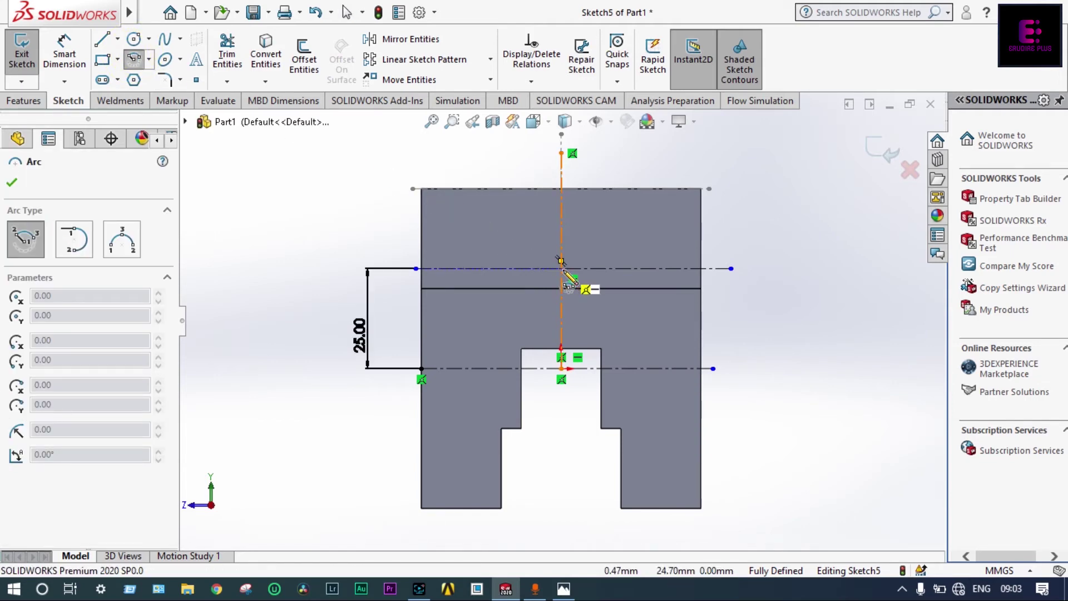
click(561, 269)
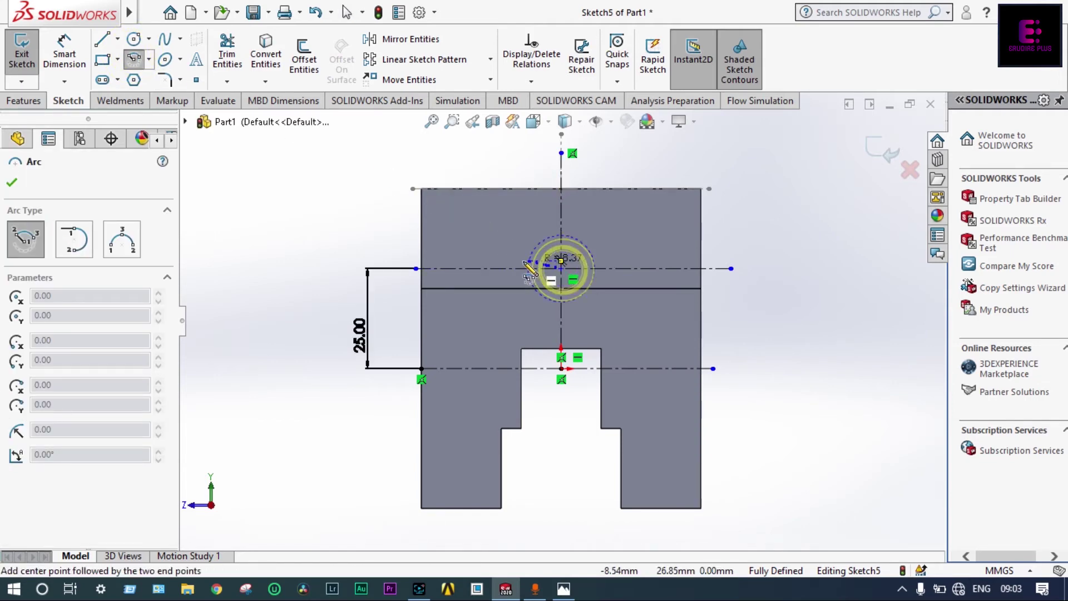
click(468, 269)
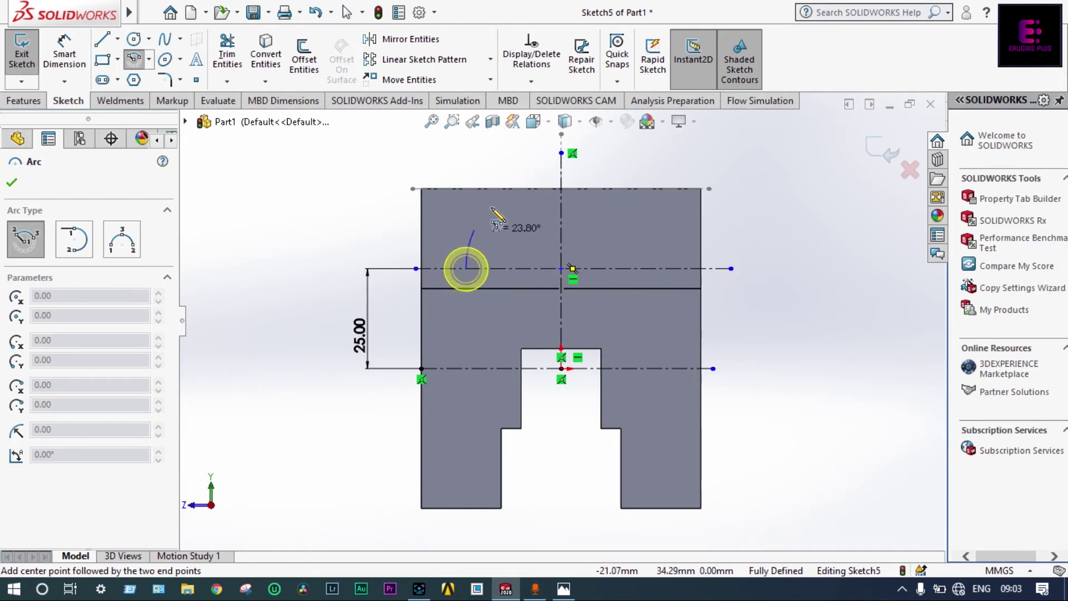
click(654, 270)
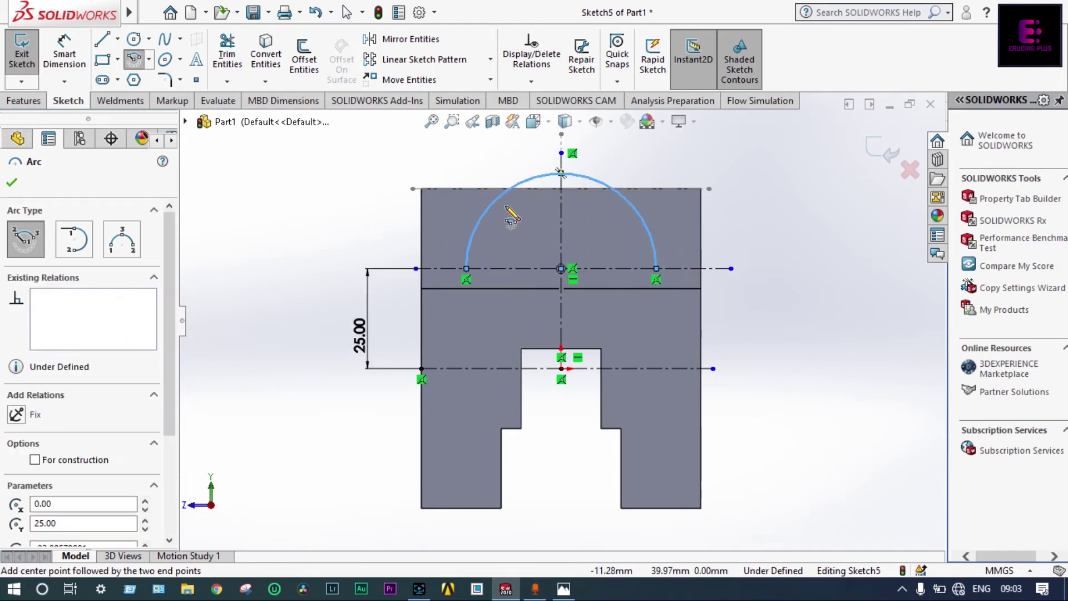
Draw a circle of about 16.8 mm radius concentric with the arc and consult the reference drawing for its size
click(134, 39)
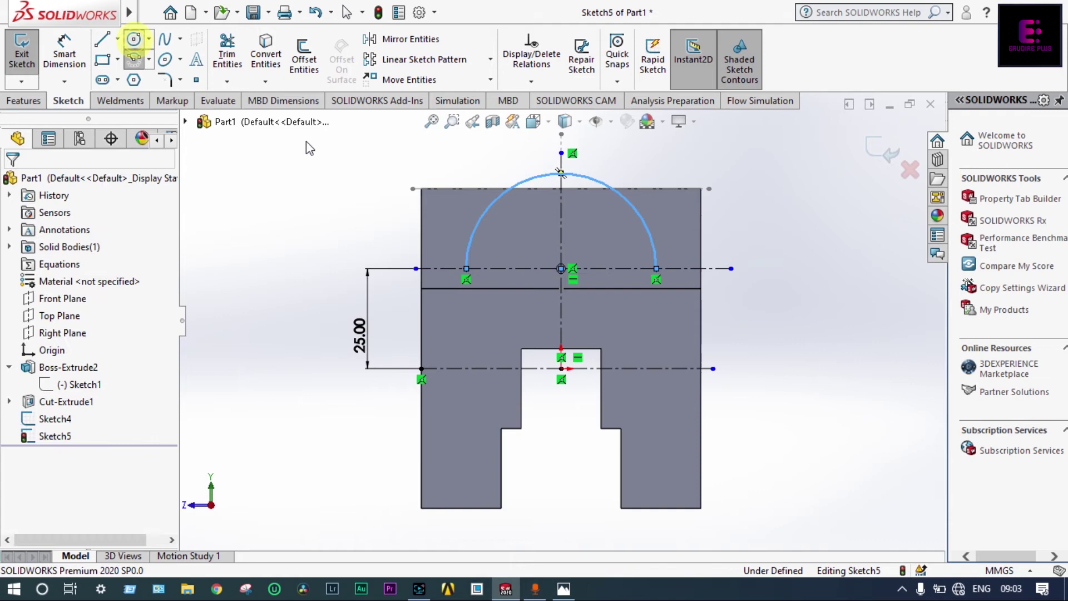
click(561, 269)
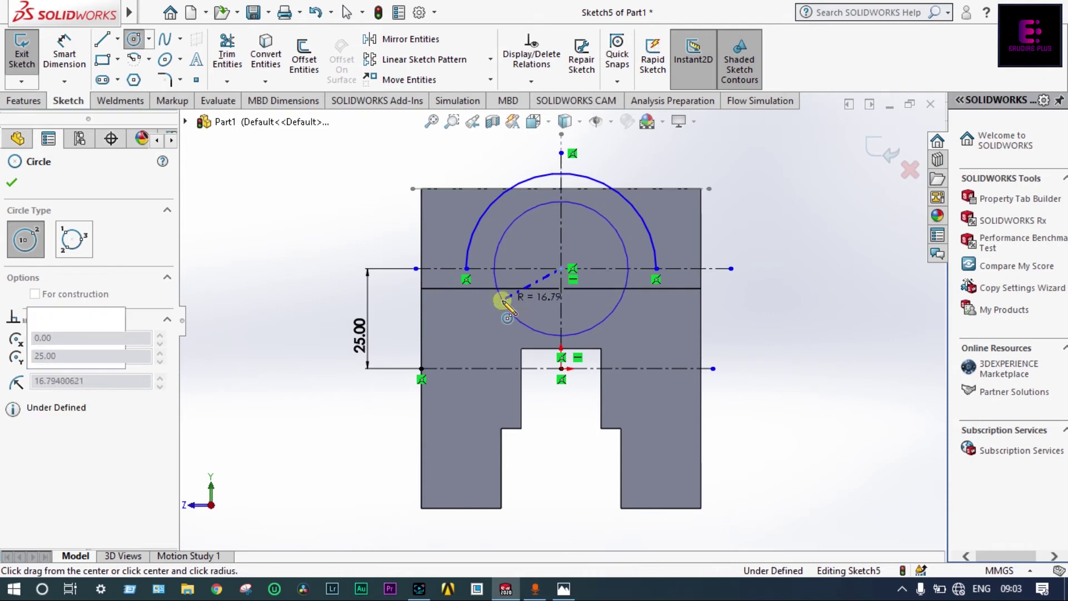
click(505, 303)
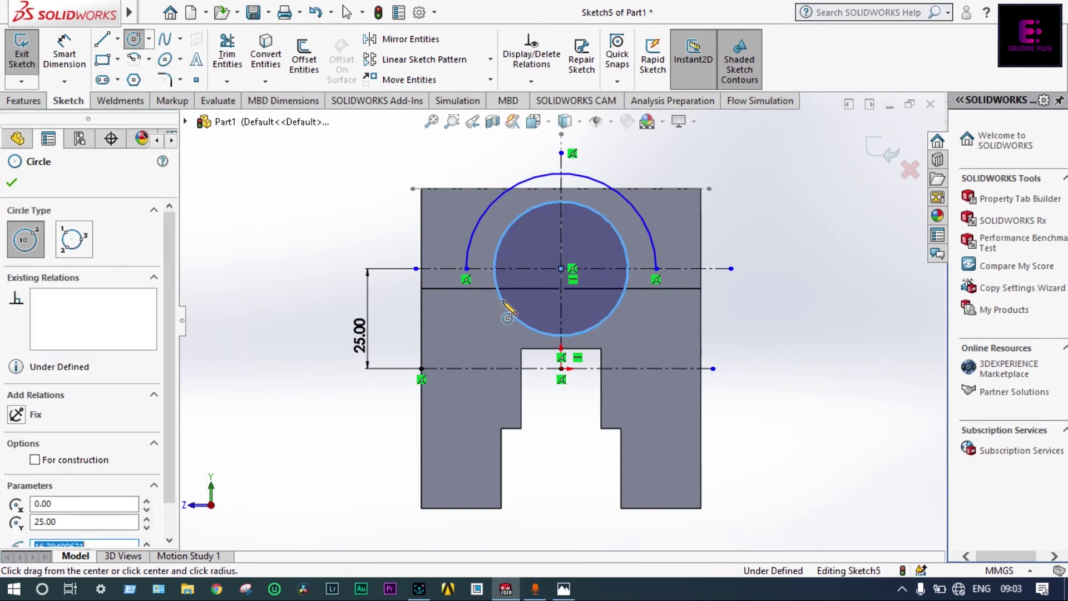
click(563, 589)
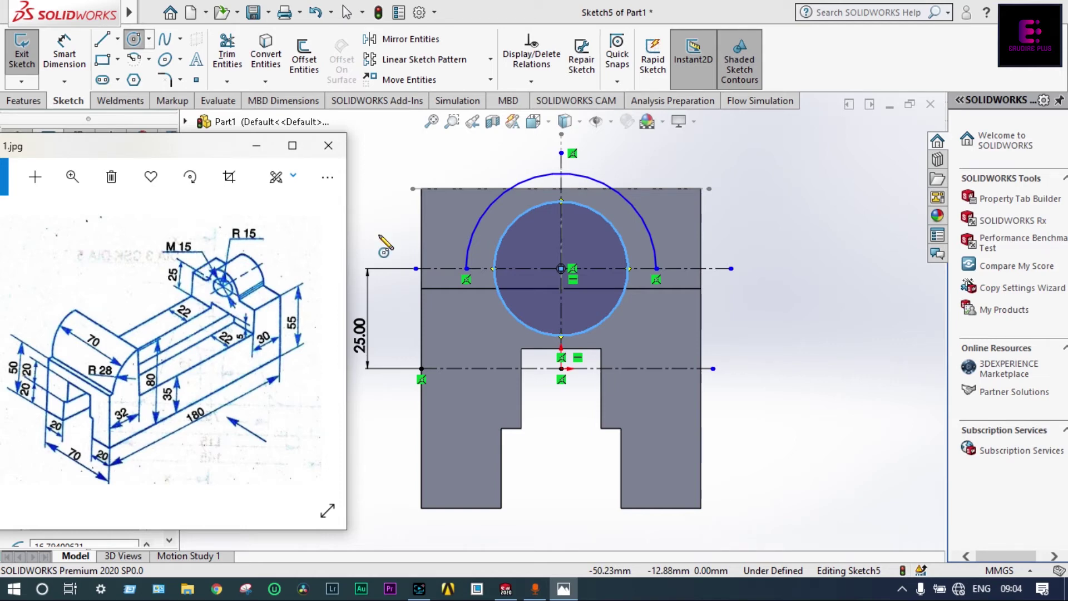
Dimension the circle concentric with the arc to a diameter of 15 mm
click(78, 56)
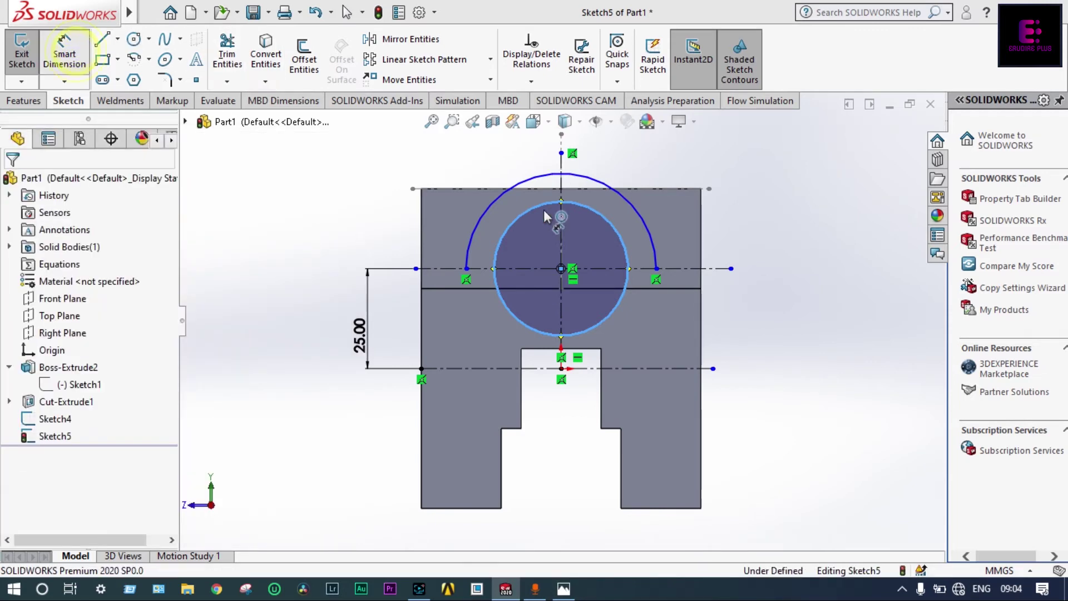
click(617, 239)
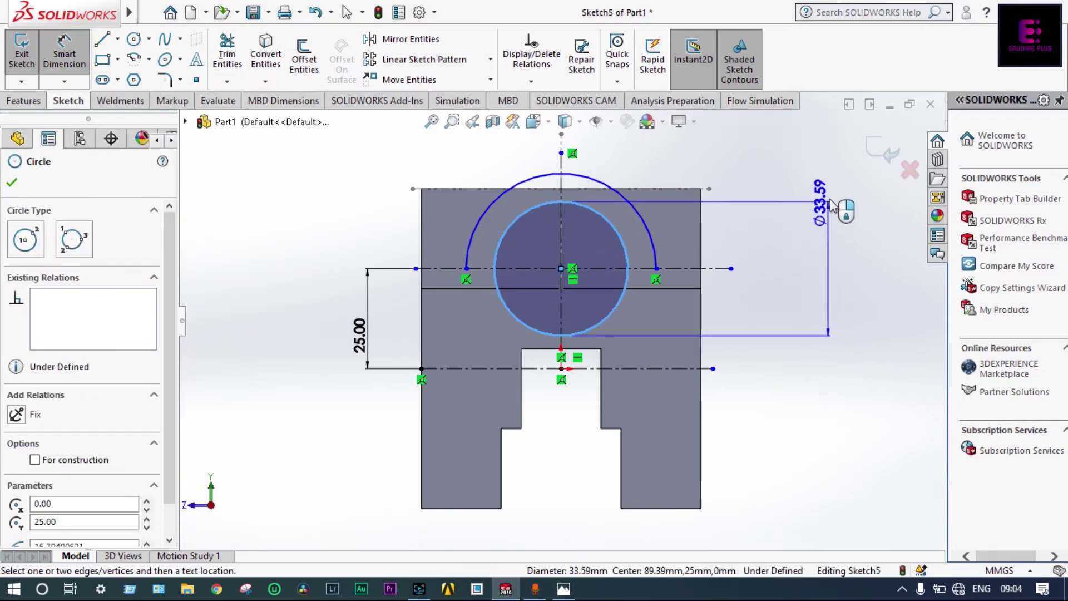
click(837, 189)
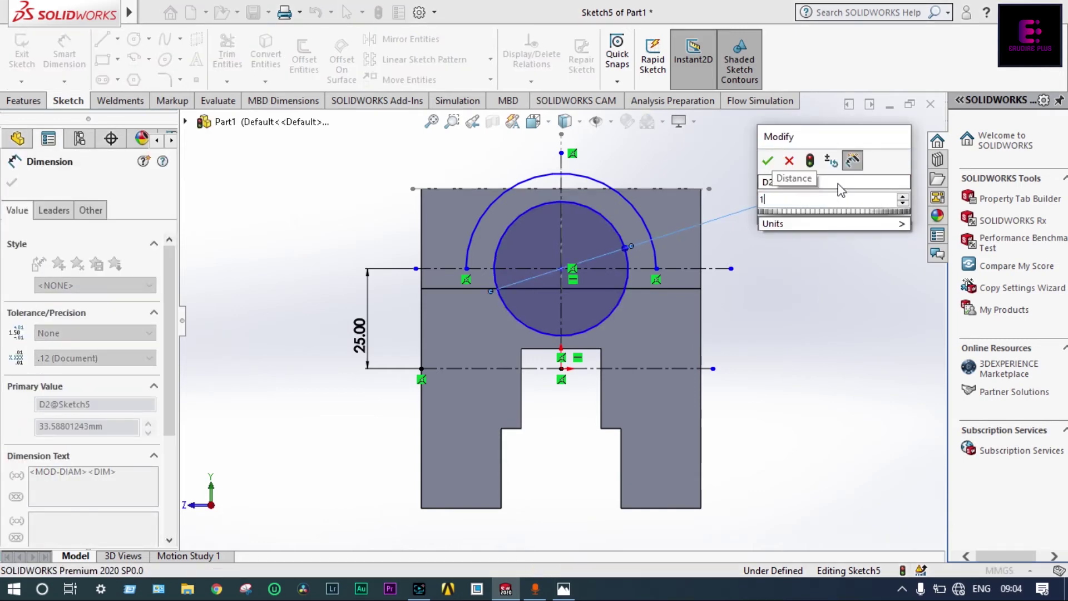
key(Return)
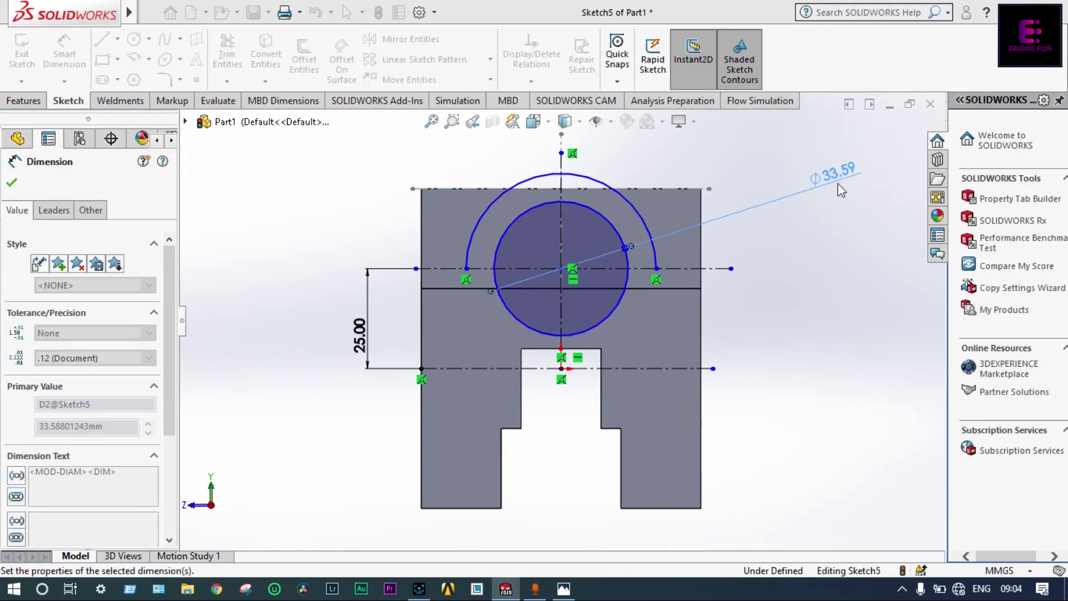
Dimension the semicircular arc around the circle to a radius of 15 mm
click(637, 208)
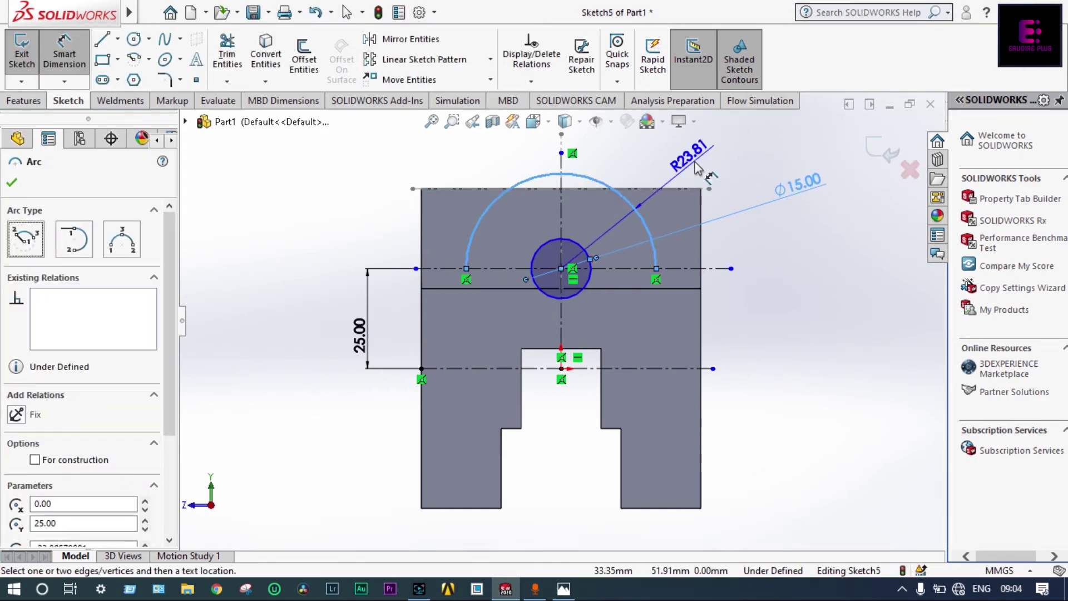
click(699, 167)
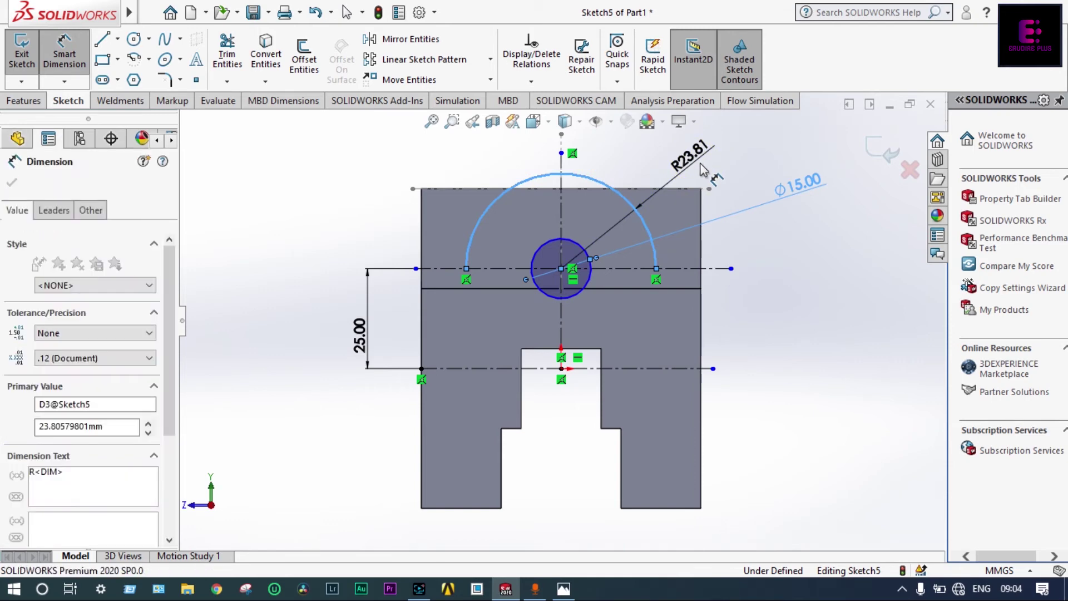
text(15)
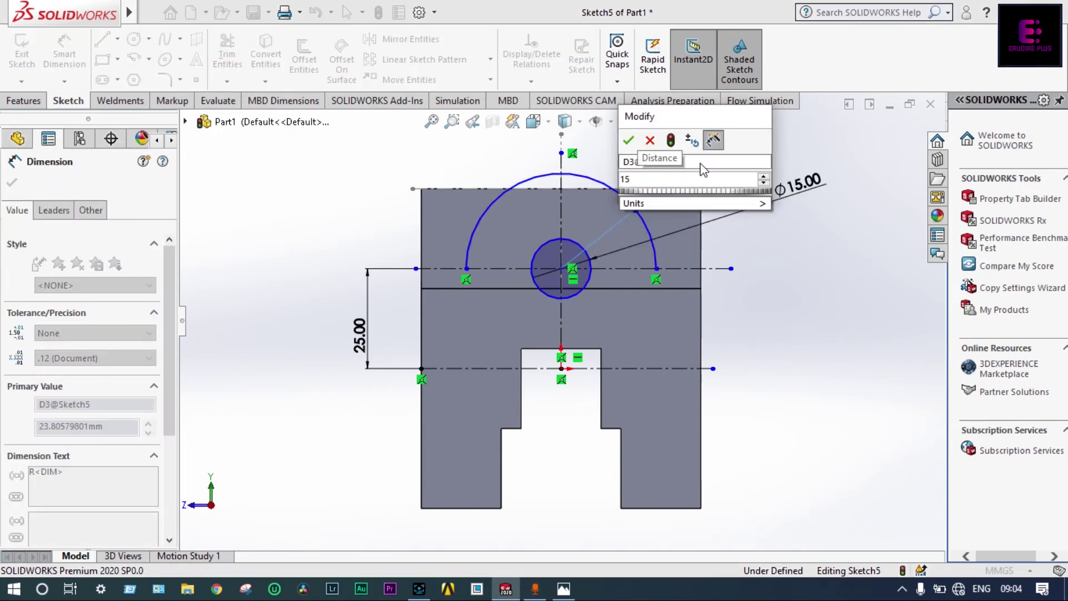
key(Return)
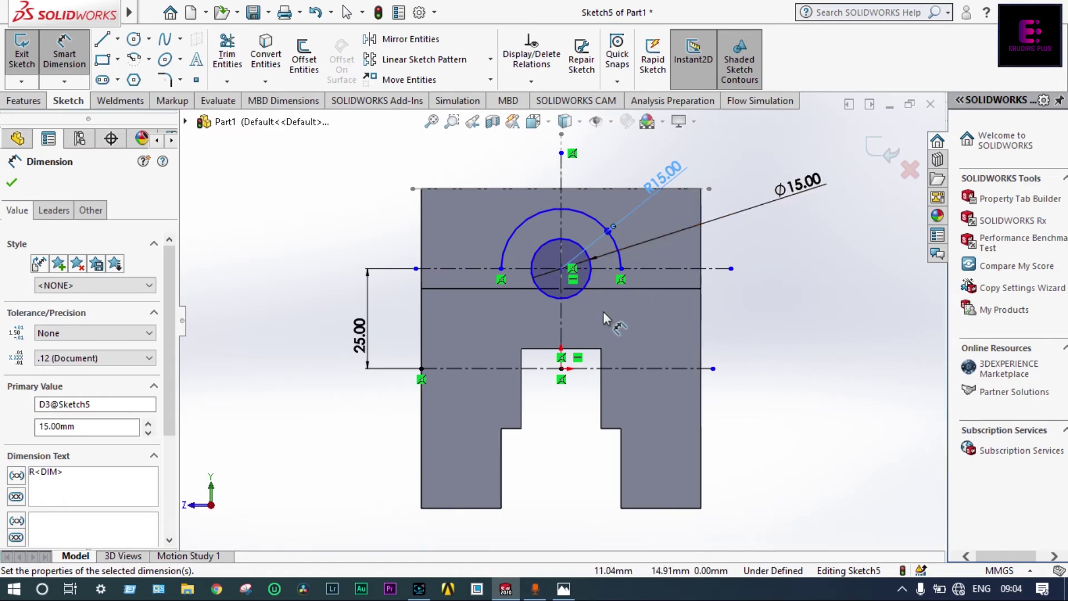
Trim the upper horizontal centerline outside the arc on both sides and between the circle and the arc's right end
scroll(531, 269, down, 3)
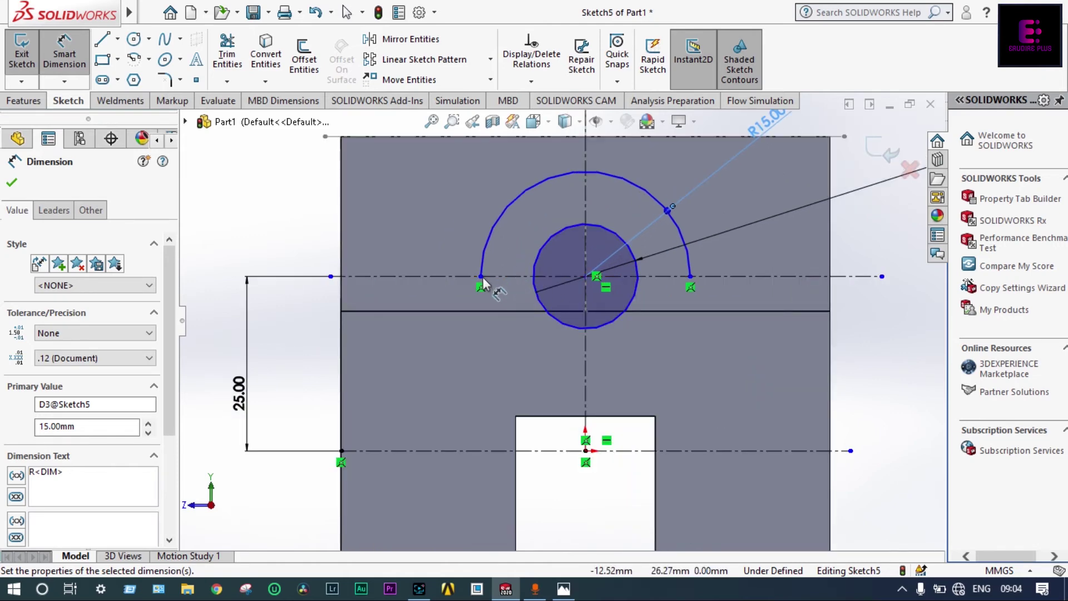
click(224, 48)
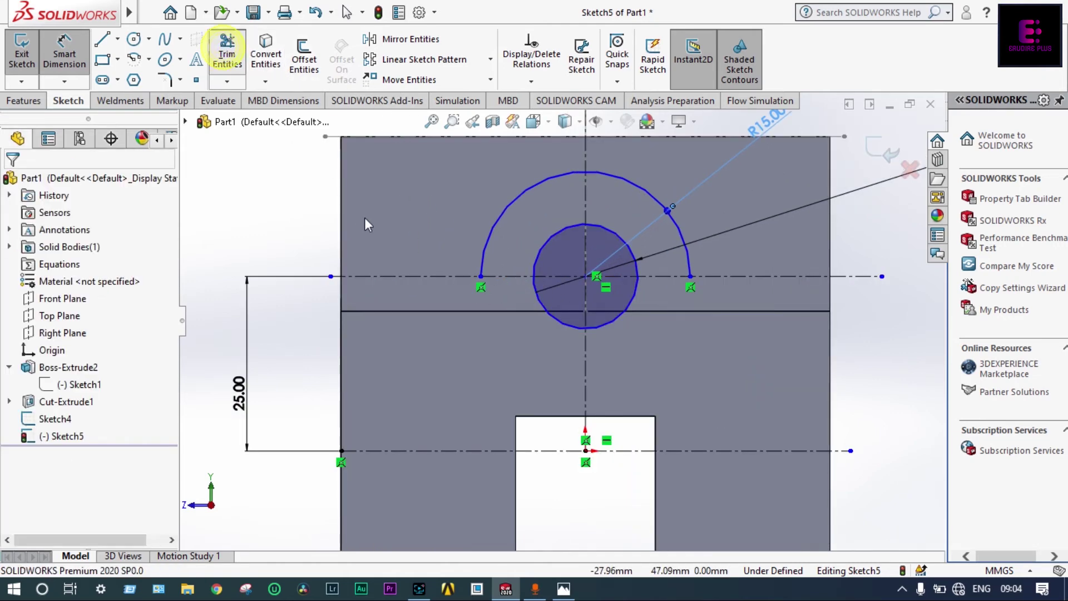
drag(424, 231, 425, 289)
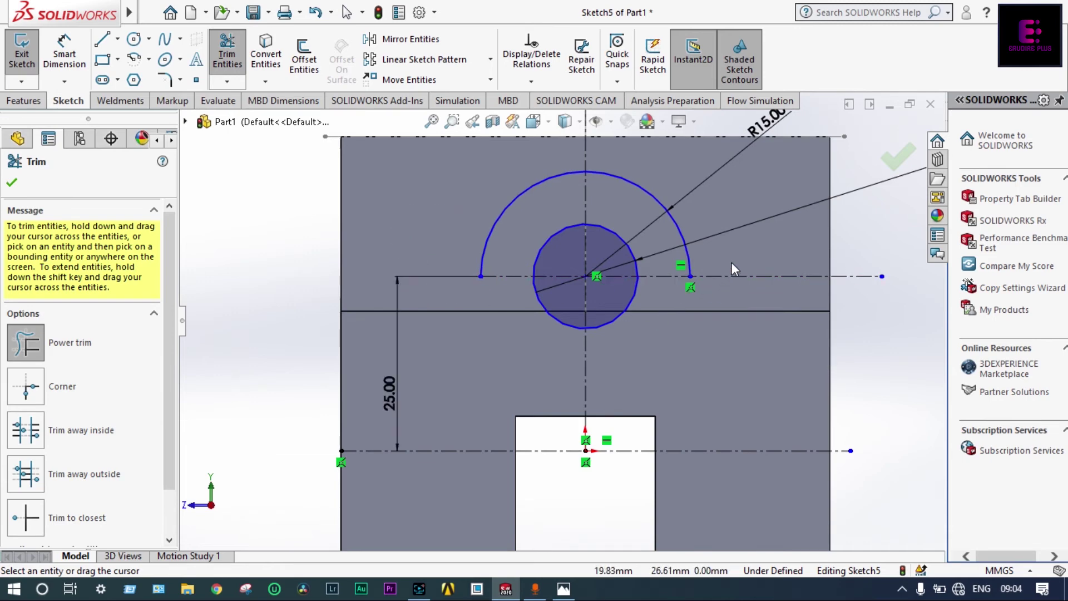
drag(734, 260, 752, 303)
drag(665, 264, 667, 302)
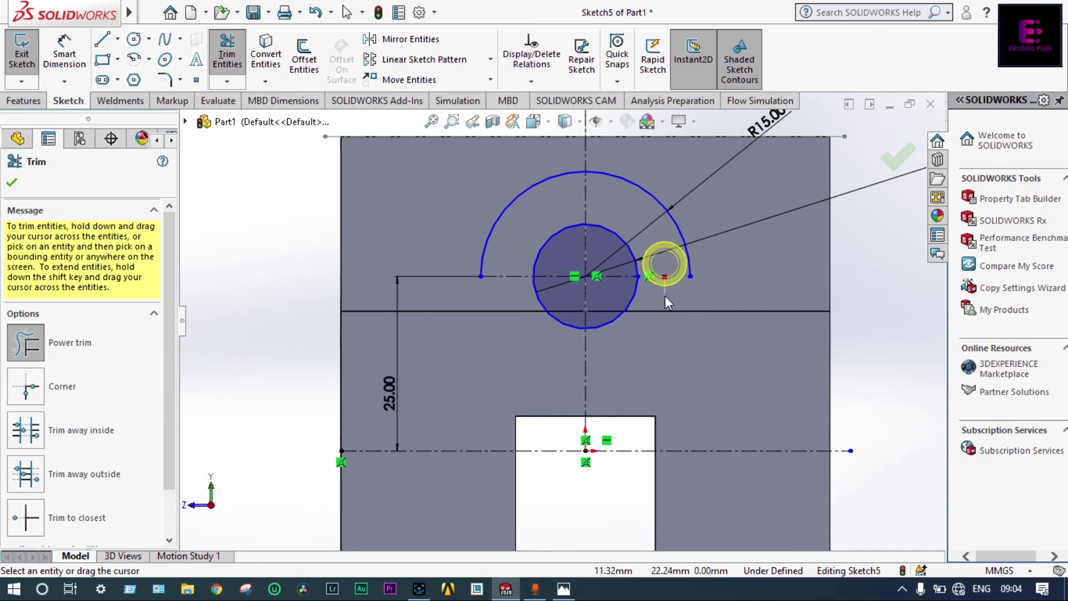
mouse_move(518, 259)
mouse_down()
mouse_move(516, 296)
mouse_move(603, 264)
mouse_up()
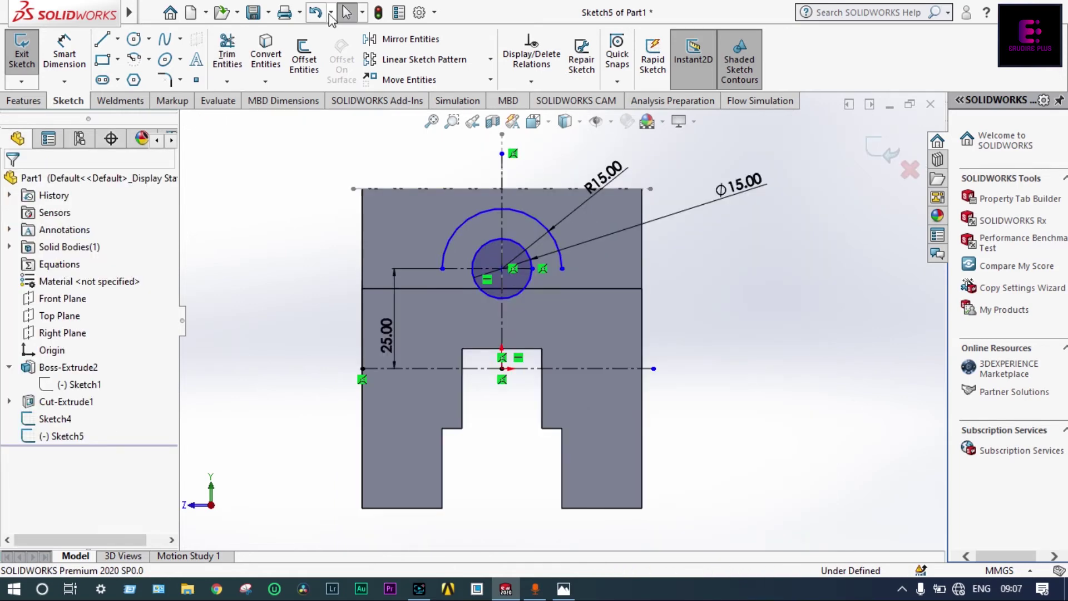
Close the profile with 5 mm vertical lines down from both arc ends and a horizontal line along the block's top edge
click(108, 45)
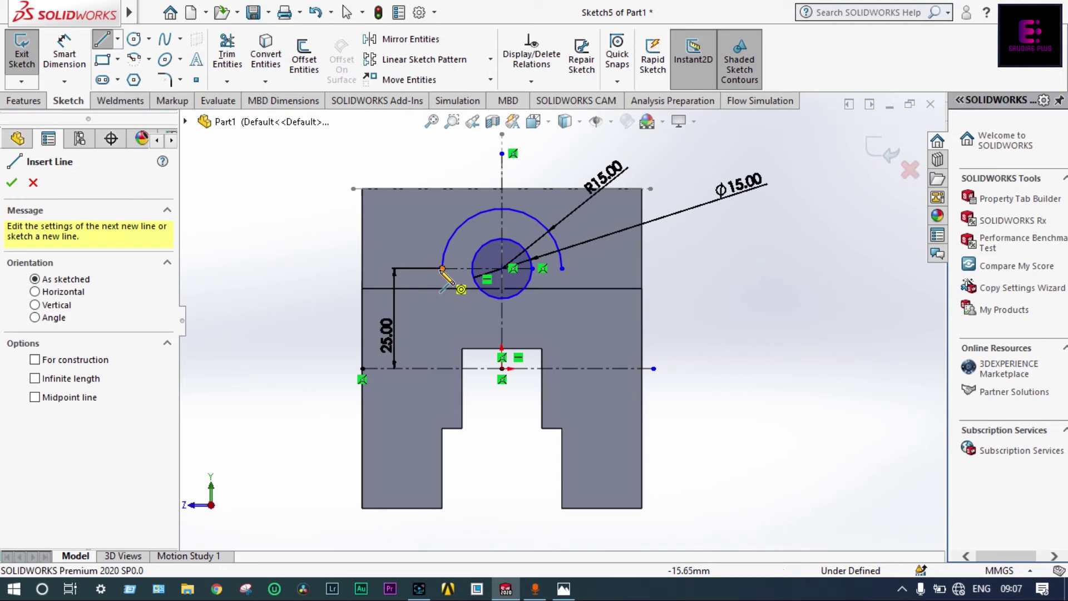
click(442, 269)
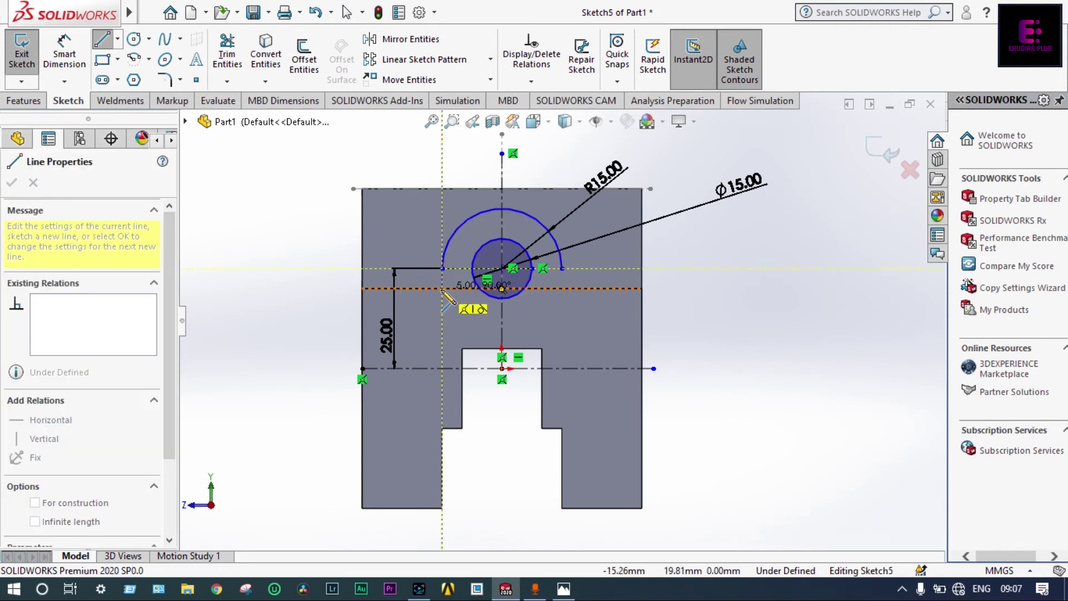
click(442, 288)
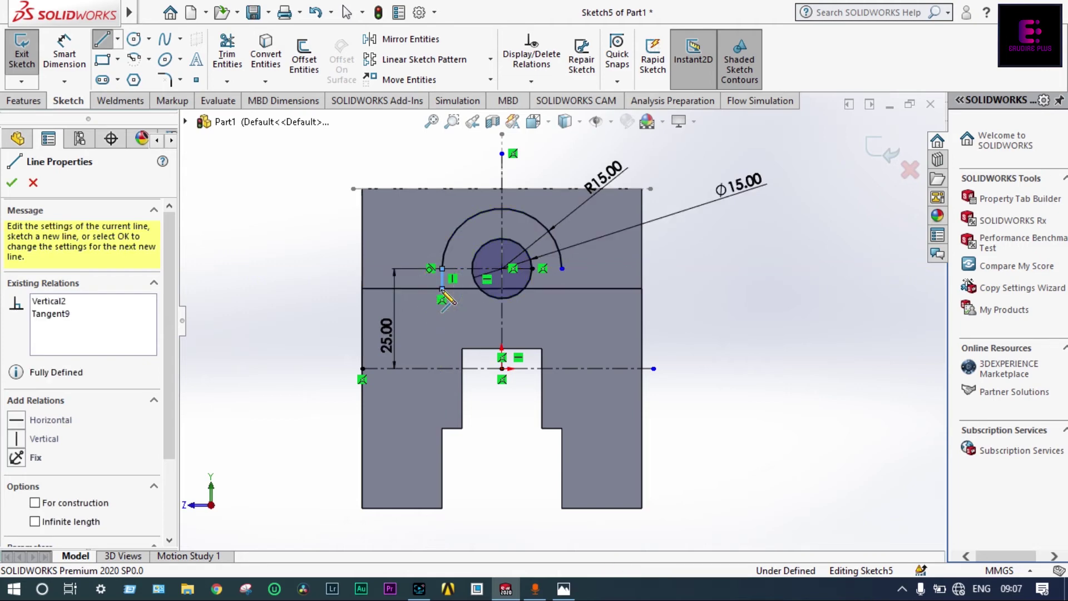
click(562, 288)
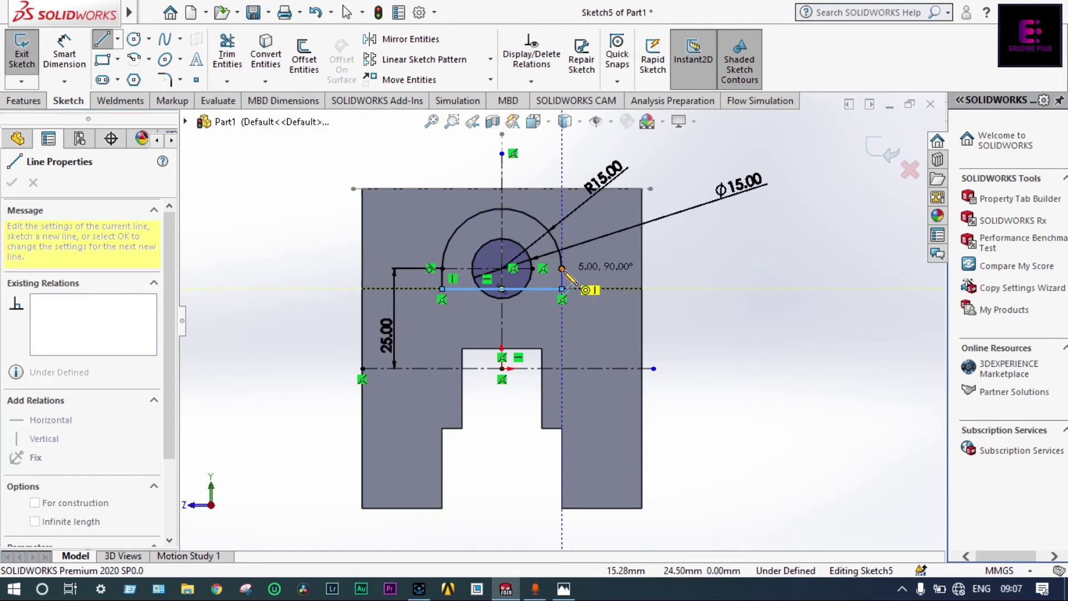
double_click(562, 270)
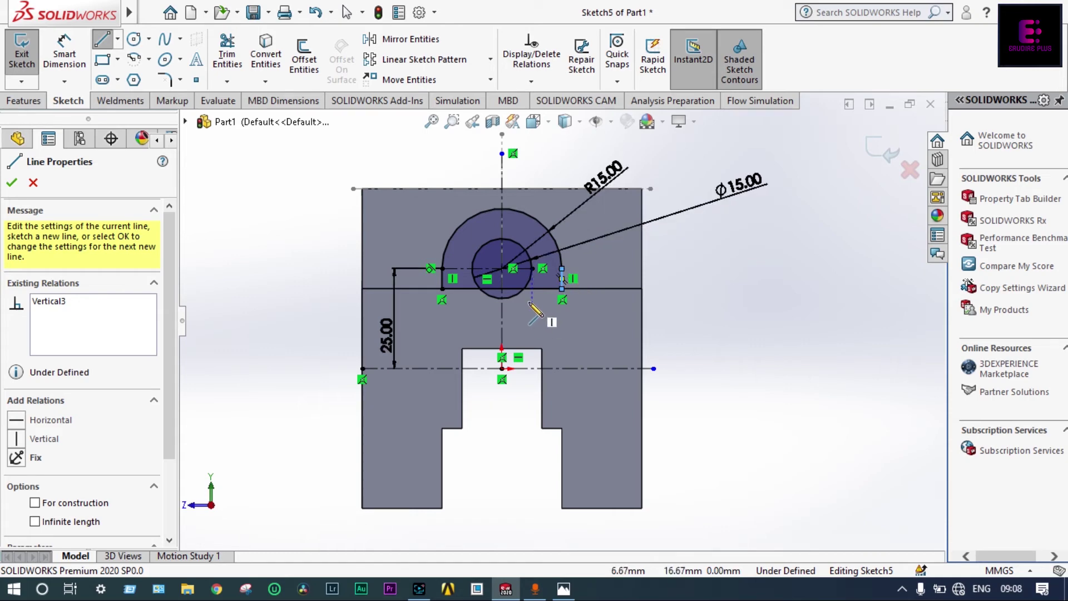
Trim the base line inside the circle and remove the rest of the upper horizontal centerline
click(227, 56)
scroll(529, 288, down, 3)
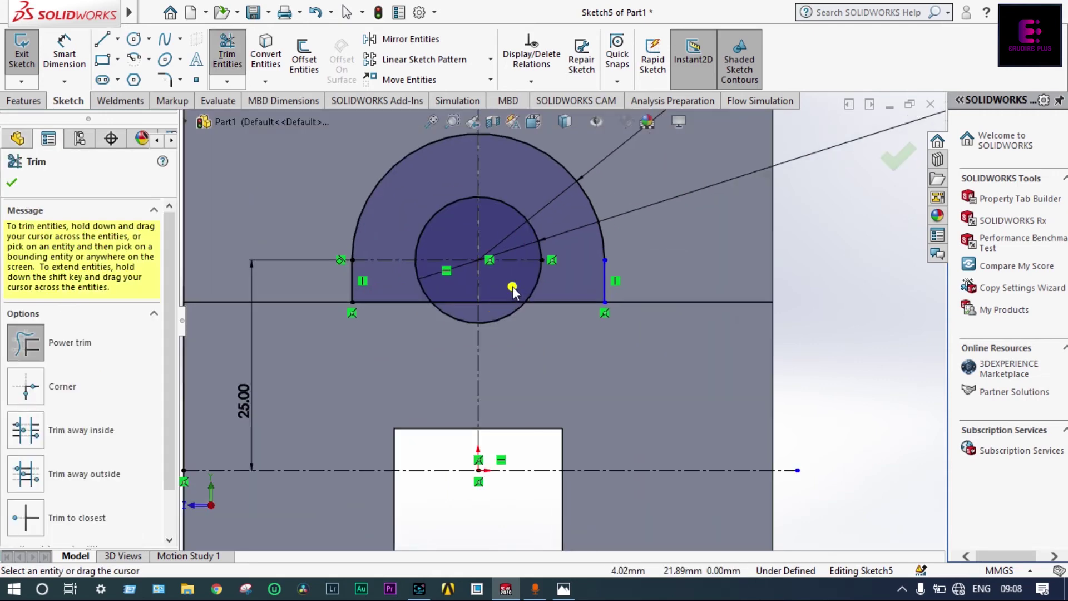
click(502, 301)
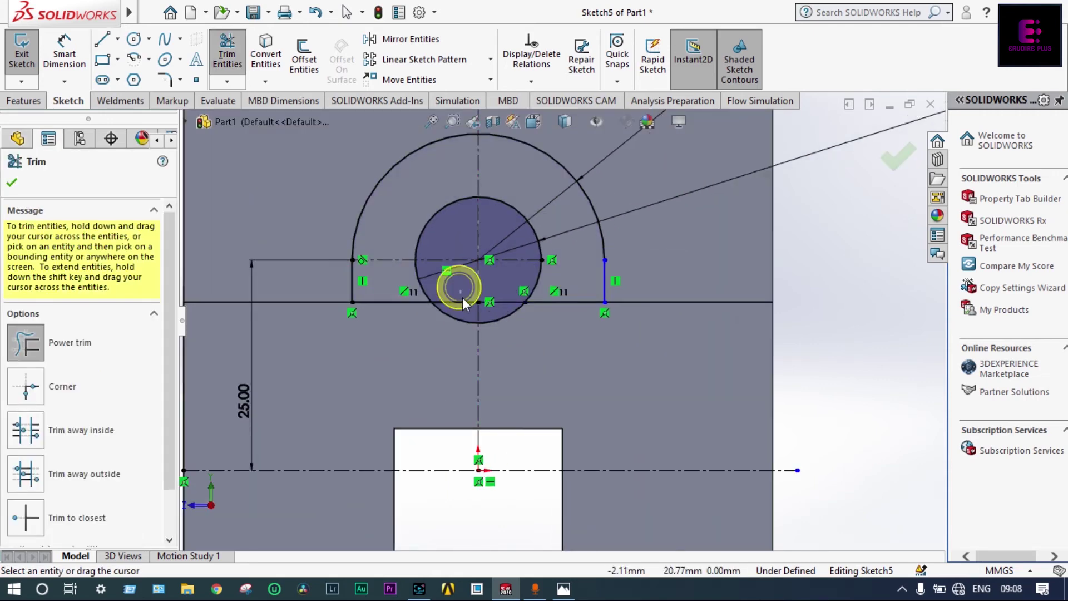
click(462, 300)
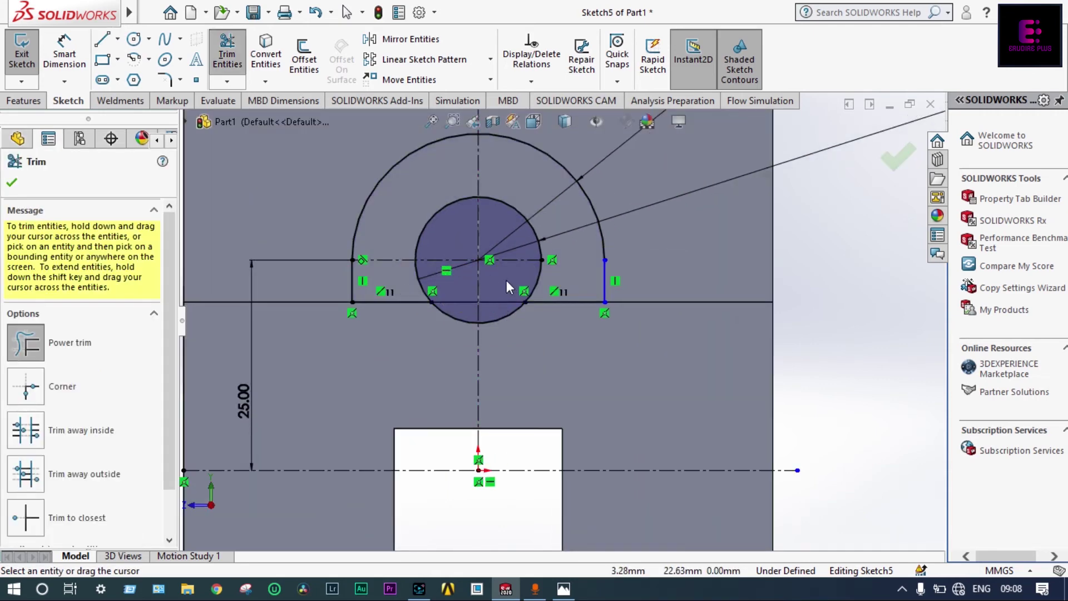
click(437, 261)
drag(398, 241, 397, 270)
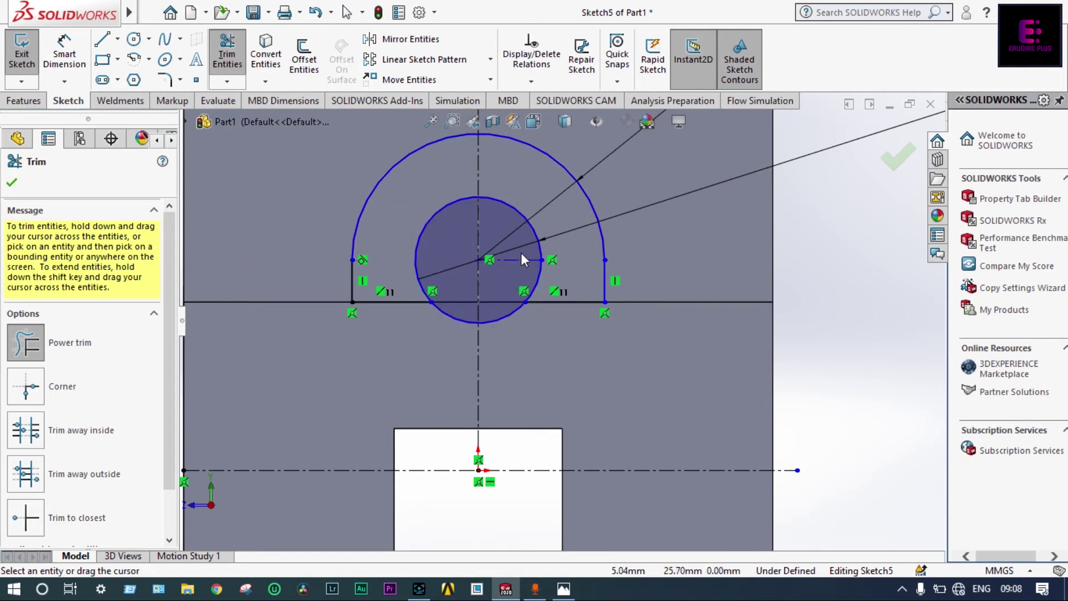
drag(522, 253, 520, 267)
Trim away the whole 15 mm circle and the vertical centerline segment inside the arc
scroll(520, 267, up, 1)
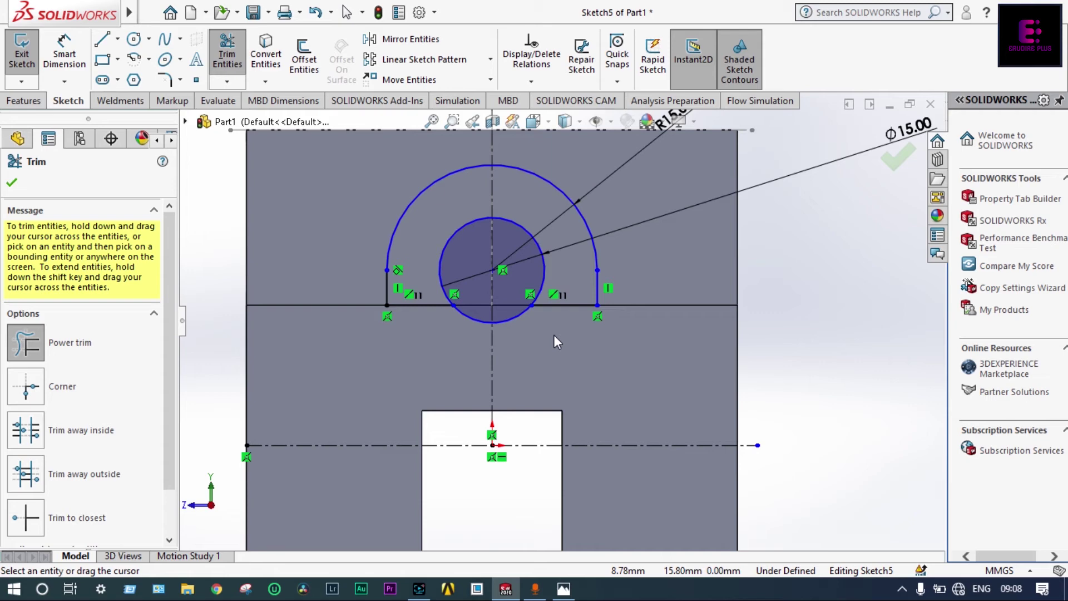
mouse_move(554, 336)
mouse_down()
mouse_move(456, 224)
mouse_move(452, 293)
mouse_move(468, 320)
mouse_up()
mouse_move(501, 273)
mouse_down()
mouse_move(535, 234)
mouse_move(527, 225)
mouse_move(523, 262)
mouse_up()
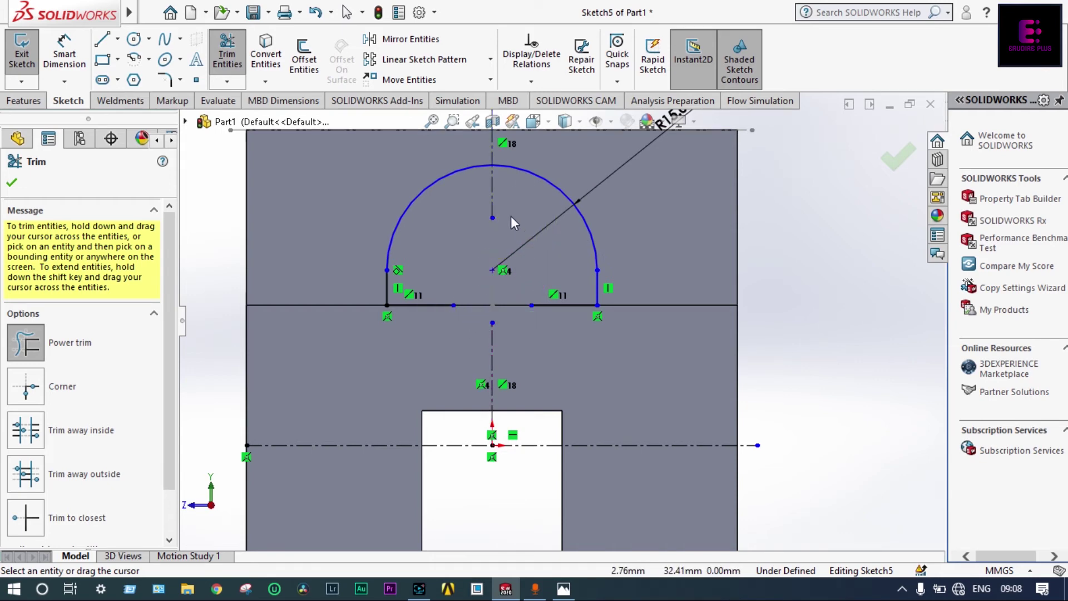
drag(504, 198, 482, 202)
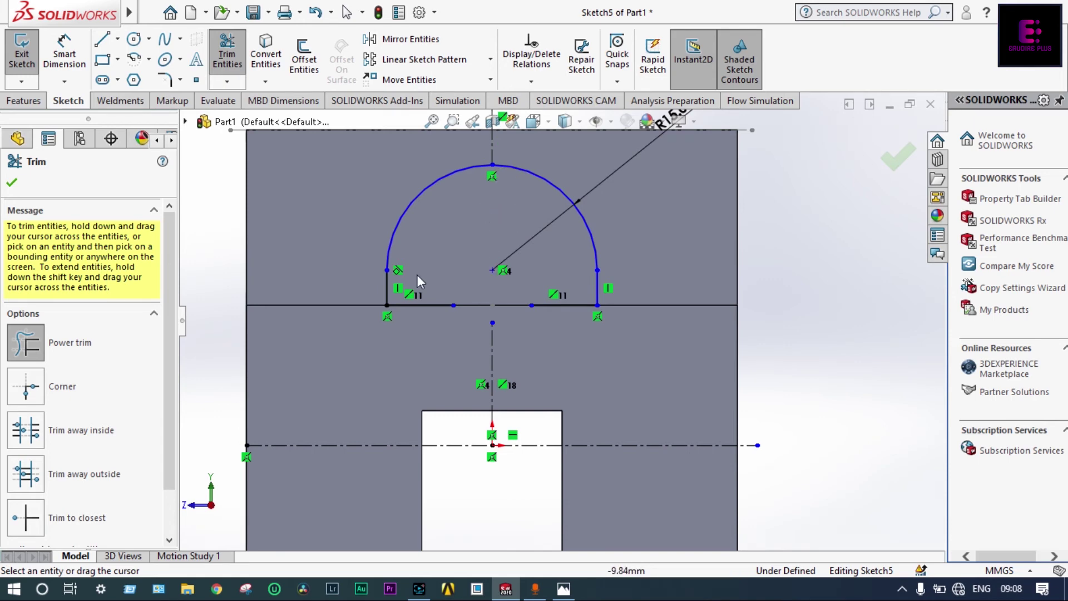
Bridge the gap in the profile's base with a horizontal line about 11.18 mm long and exit the sketch
click(102, 39)
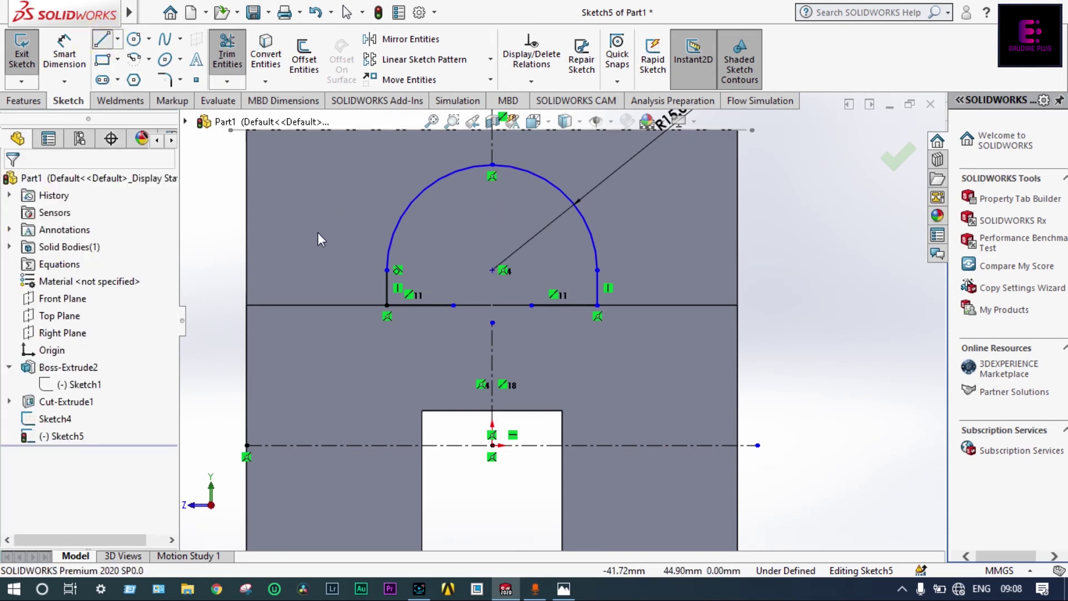
click(454, 306)
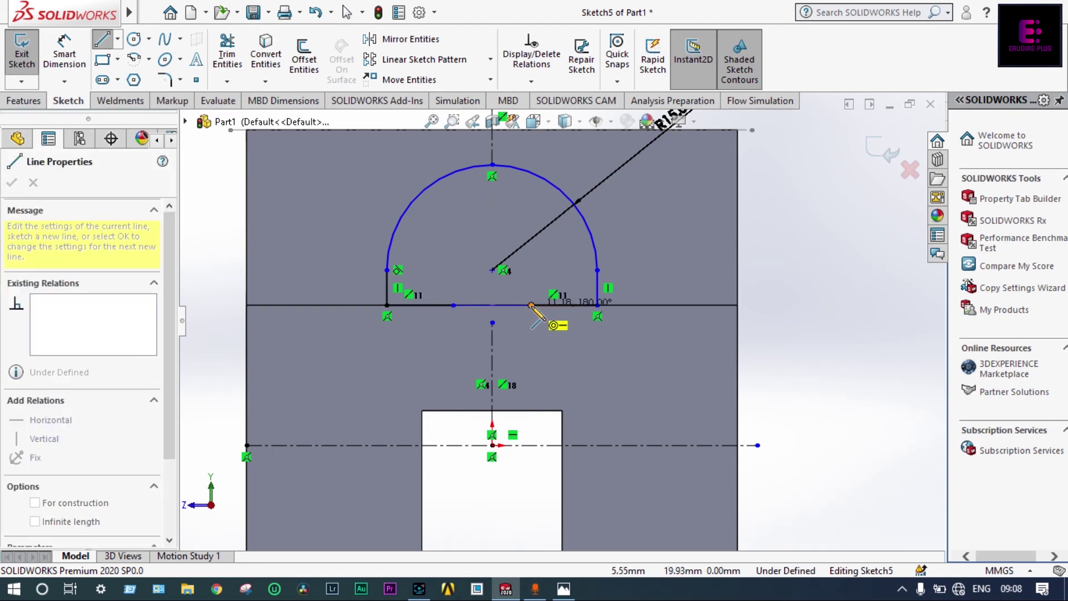
click(531, 306)
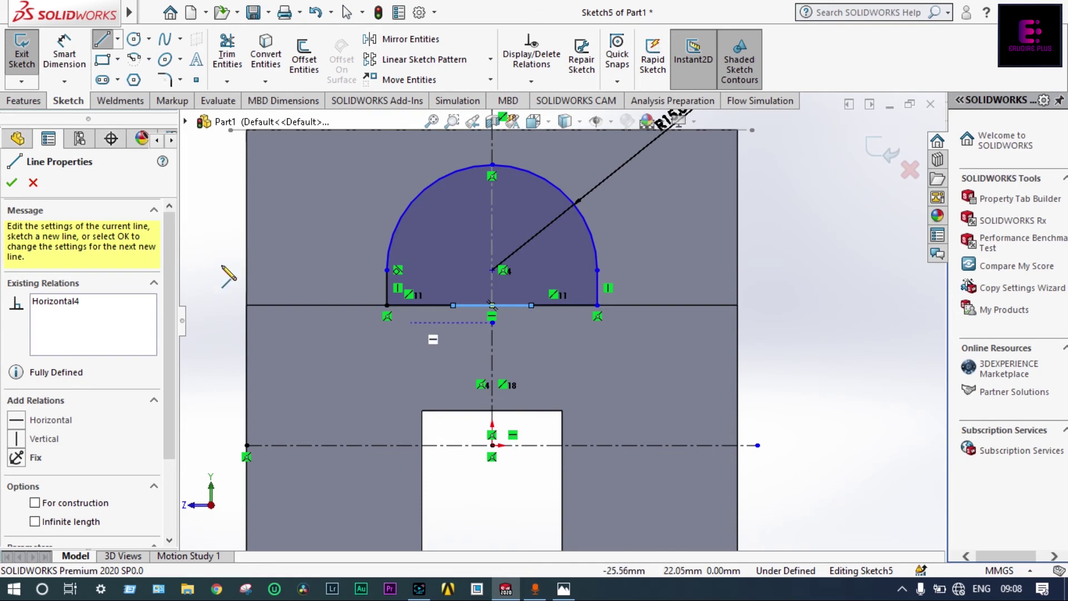
click(14, 183)
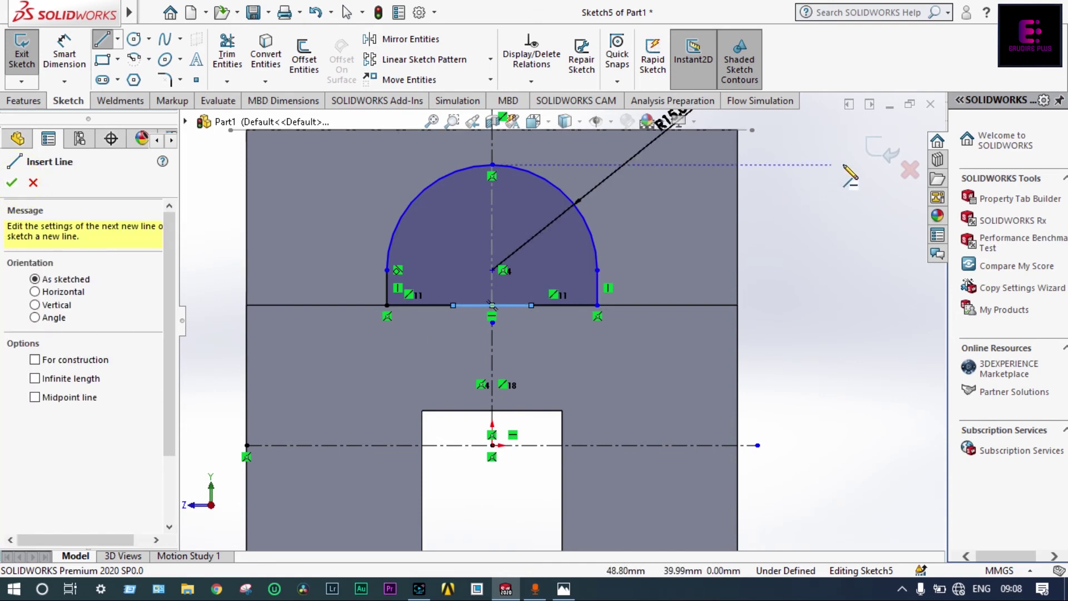
click(877, 151)
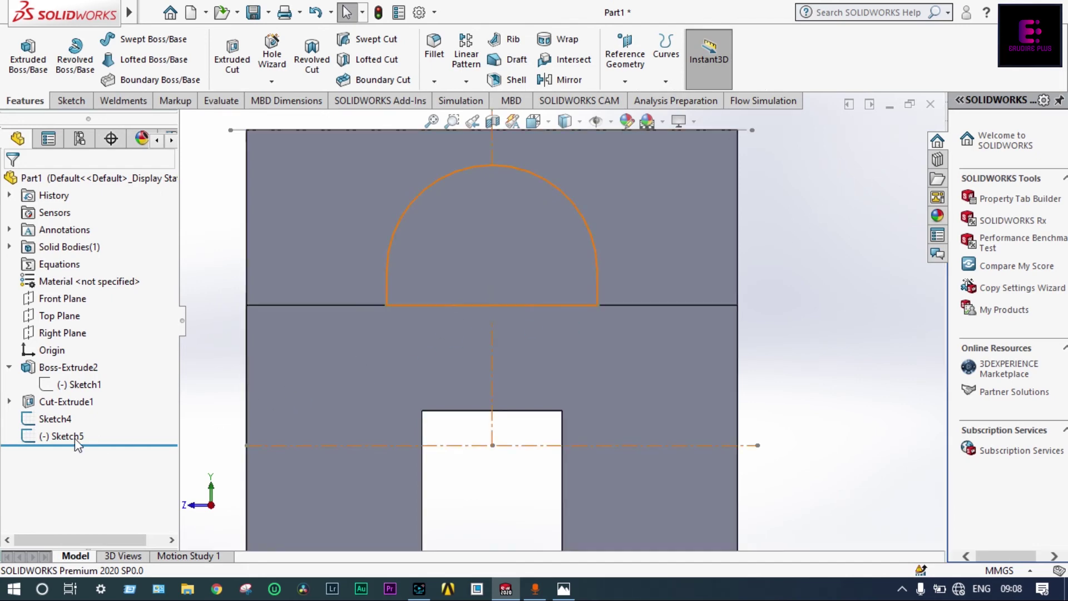
Extrude the rounded R15 profile 30 mm as a blind boss in the reversed direction, back over the end block
click(56, 439)
scroll(229, 356, up, 2)
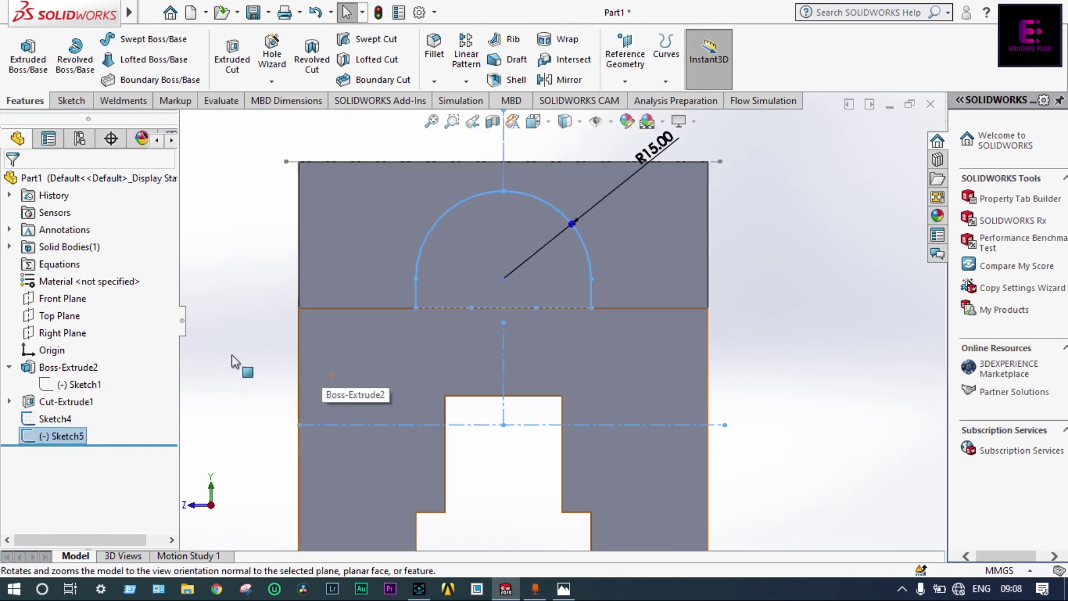
middle_drag(229, 355, 246, 366)
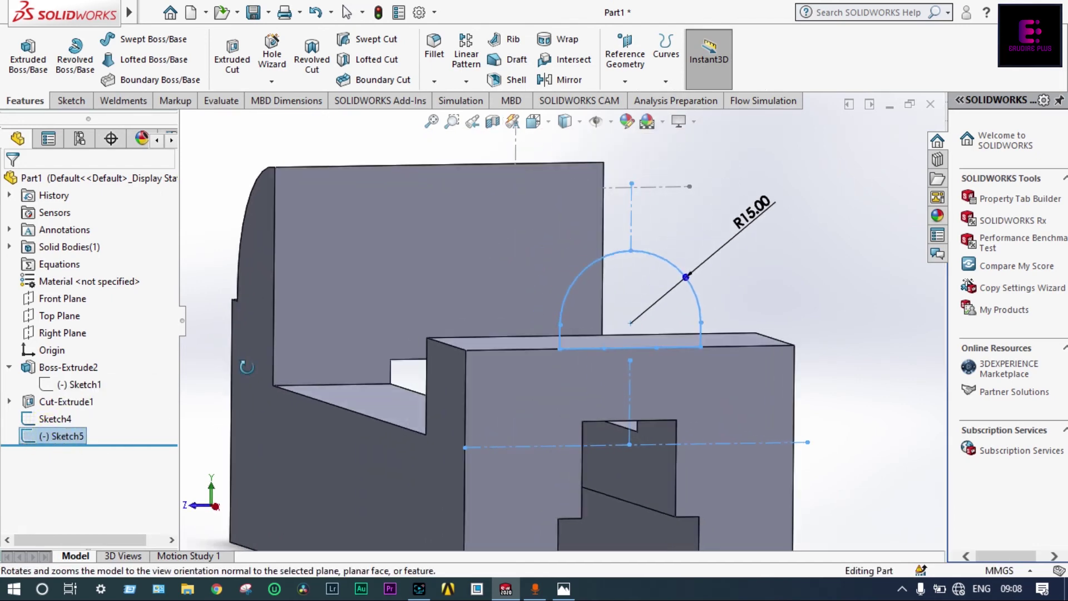
click(28, 59)
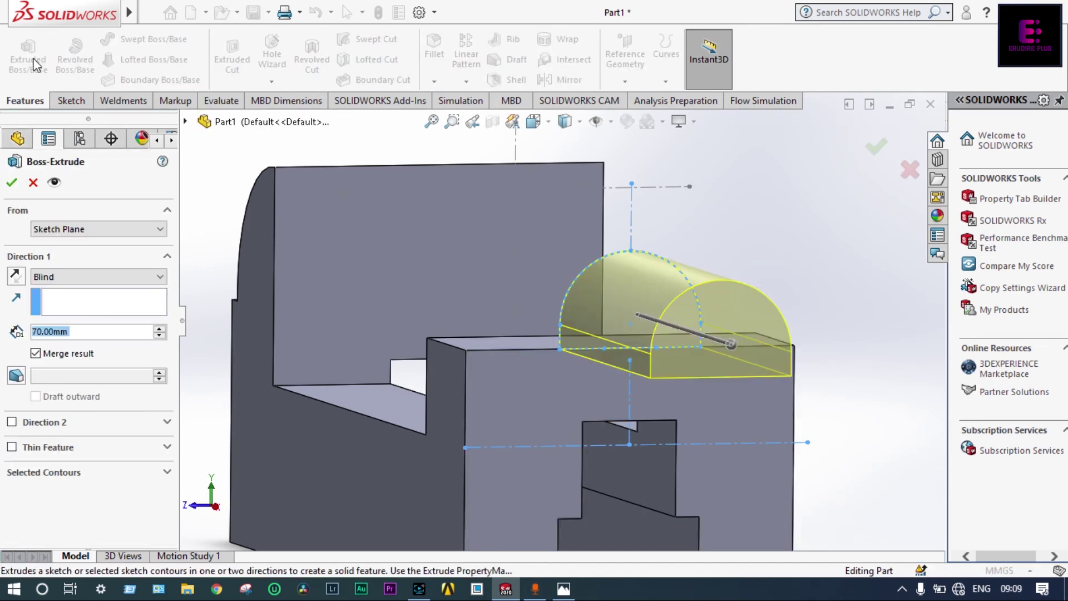
click(16, 275)
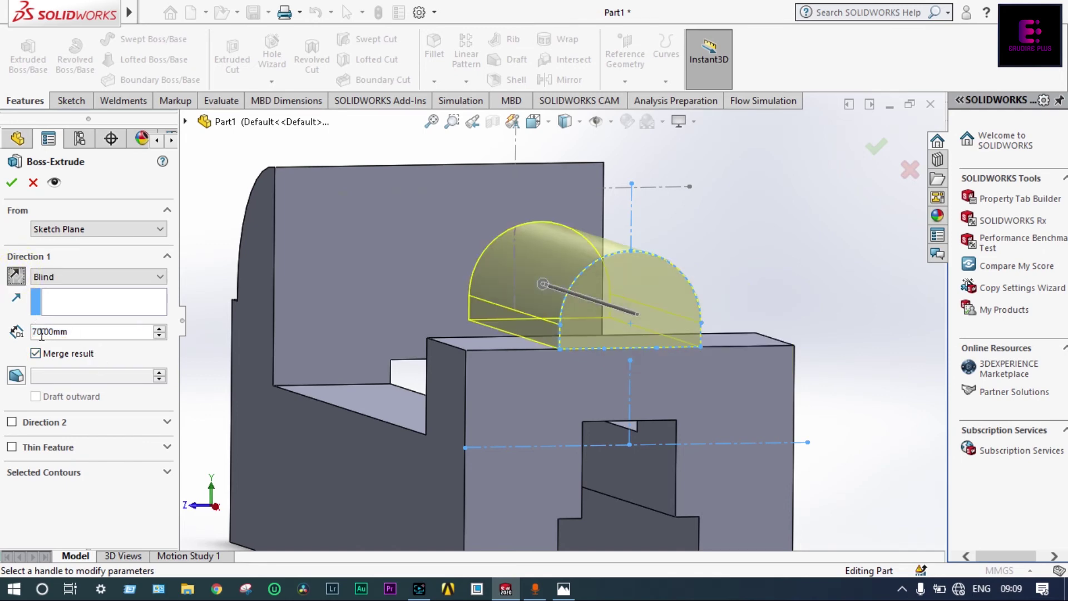
key(BackSpace)
key(BackSpace)
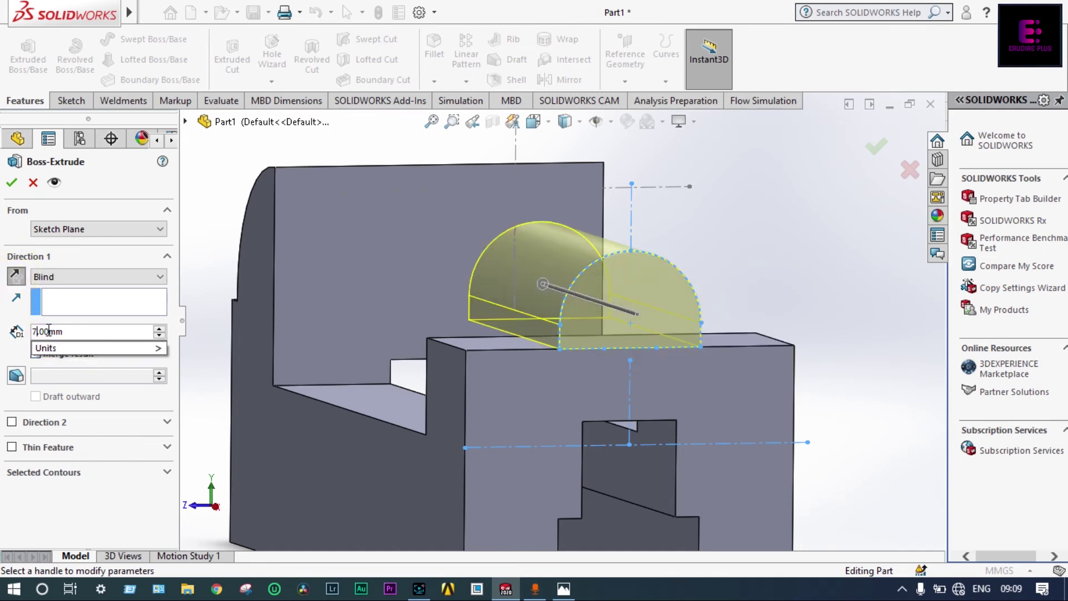
text(30)
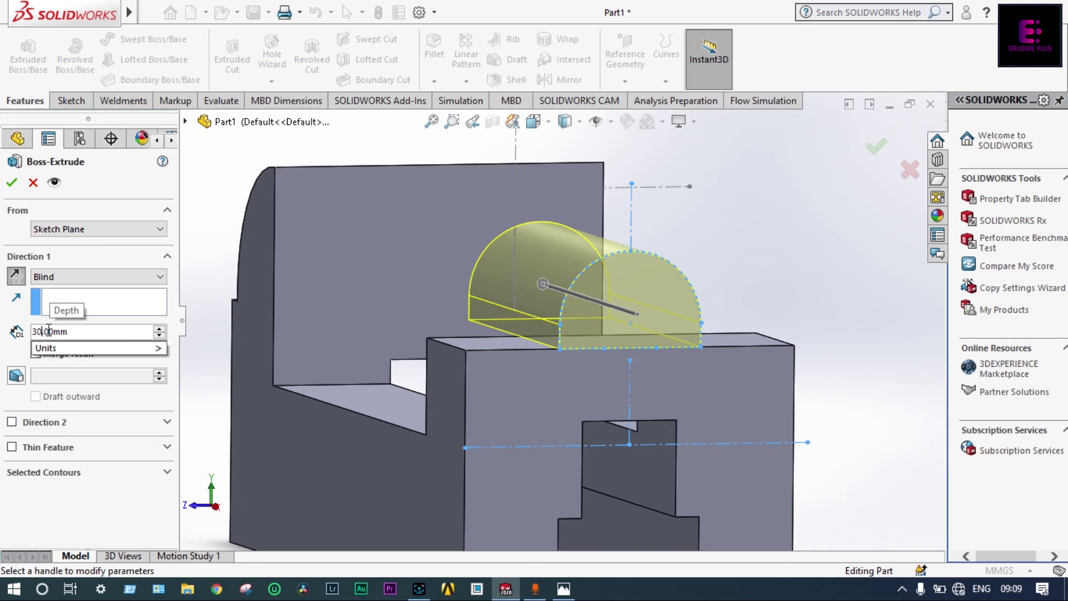
key(Return)
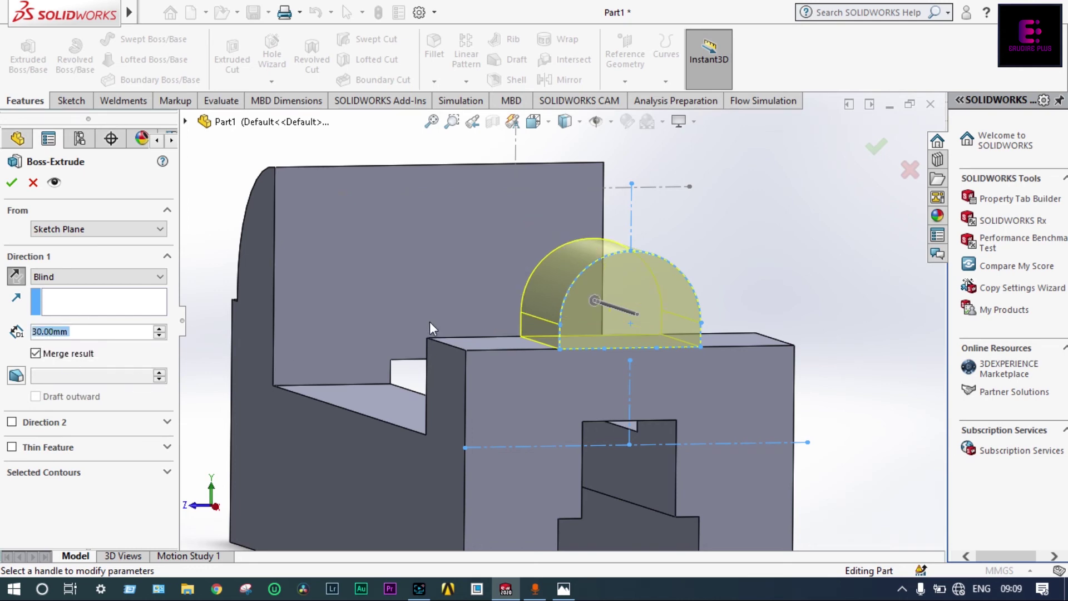
middle_drag(192, 255, 201, 305)
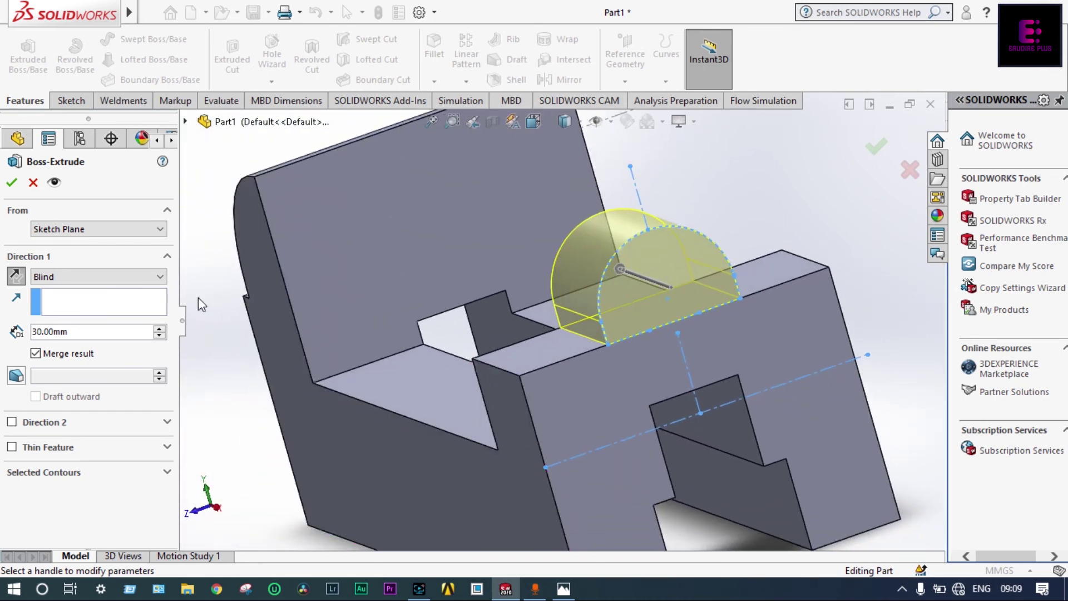
click(12, 185)
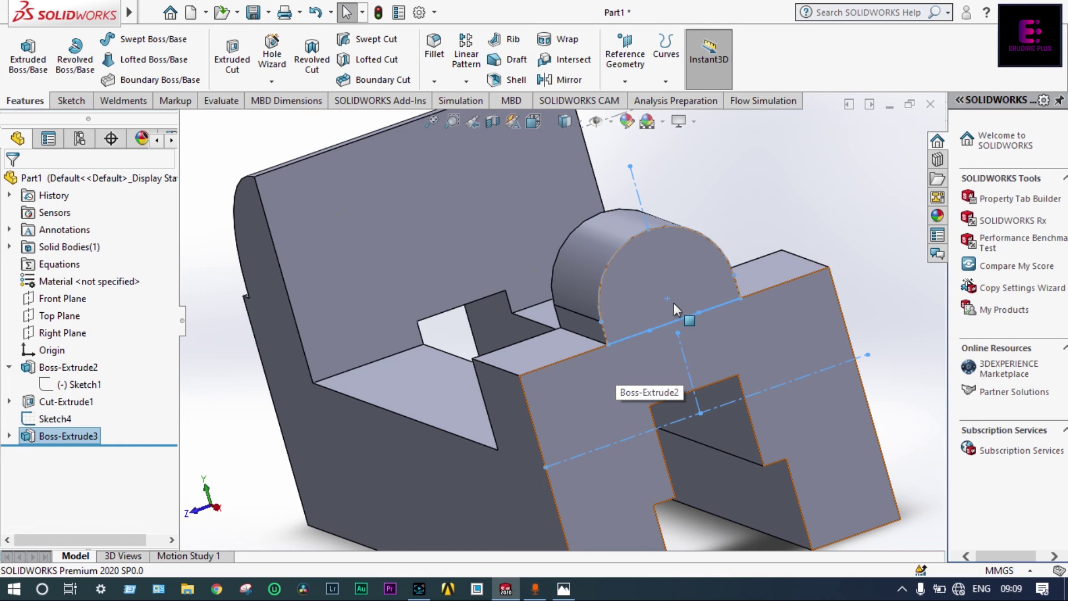
On the flat end face of the rounded boss, sketch a horizontal centerline joining the two ends of the arc
click(648, 295)
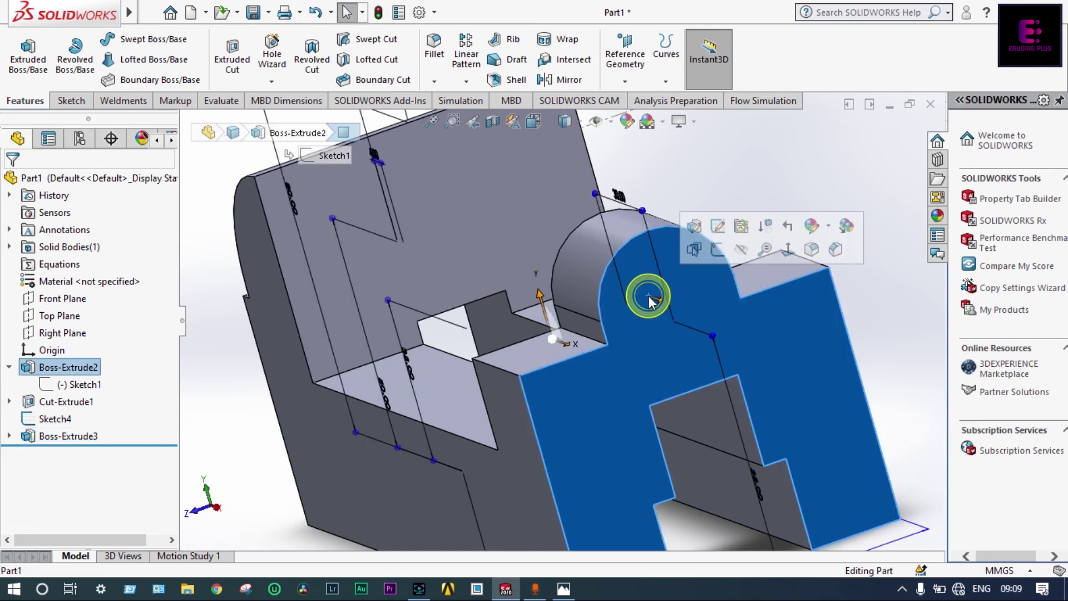
click(792, 251)
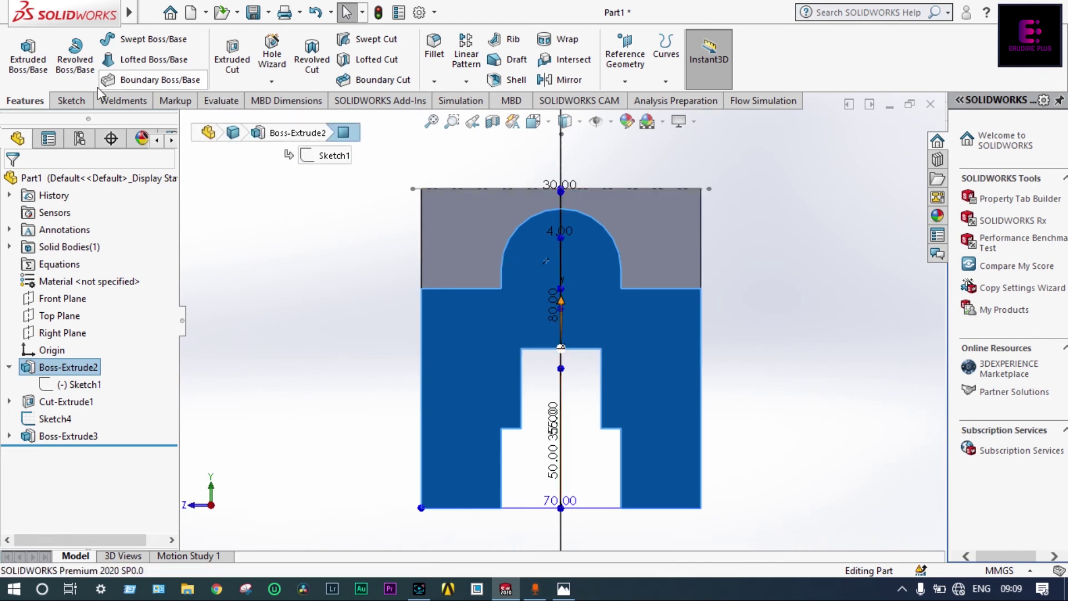
click(82, 102)
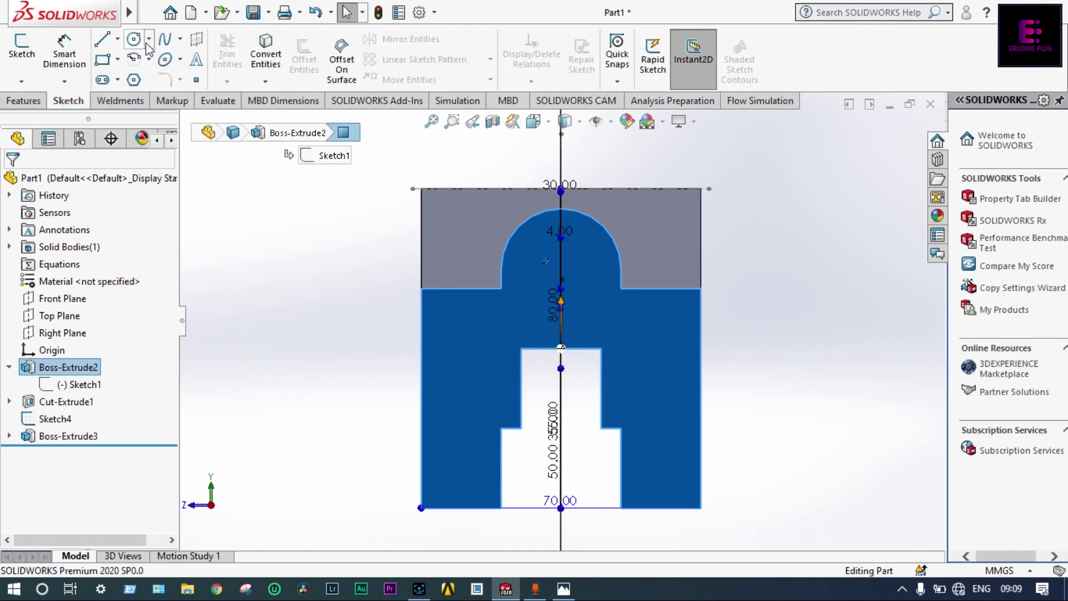
click(117, 39)
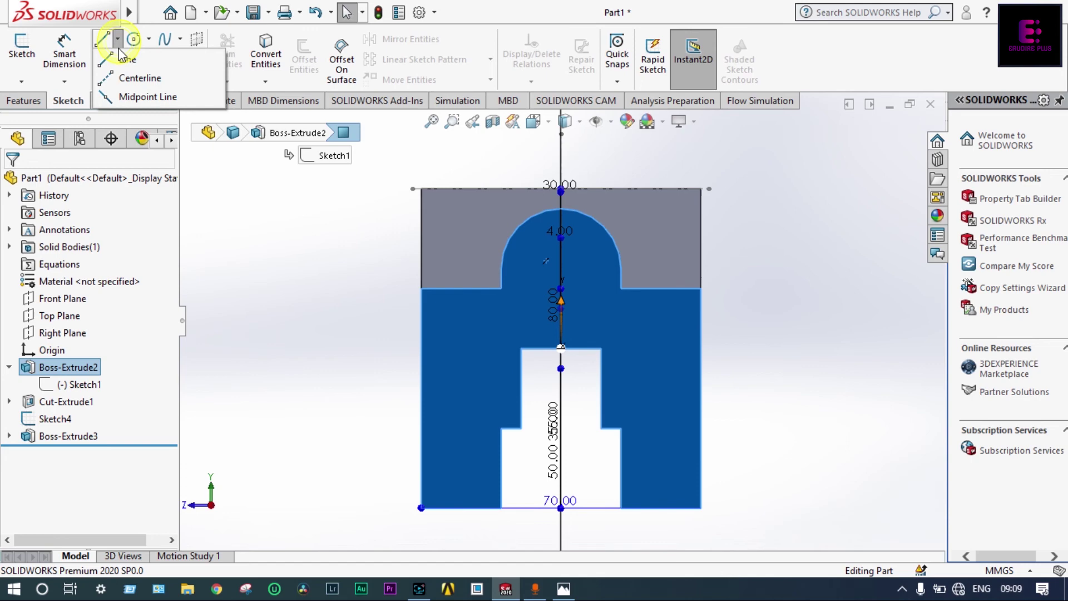
click(113, 79)
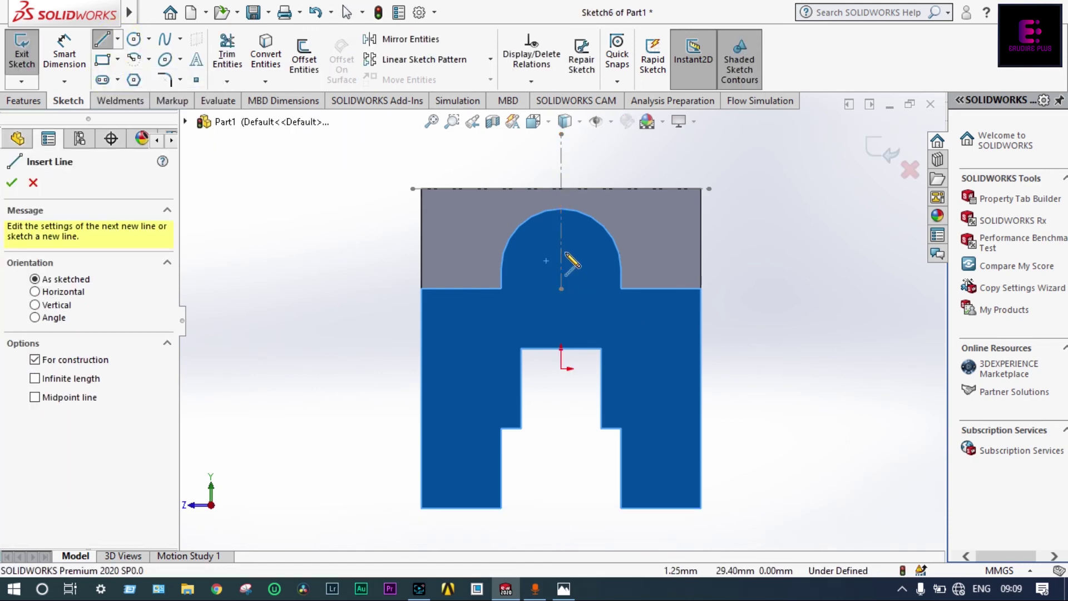
click(501, 266)
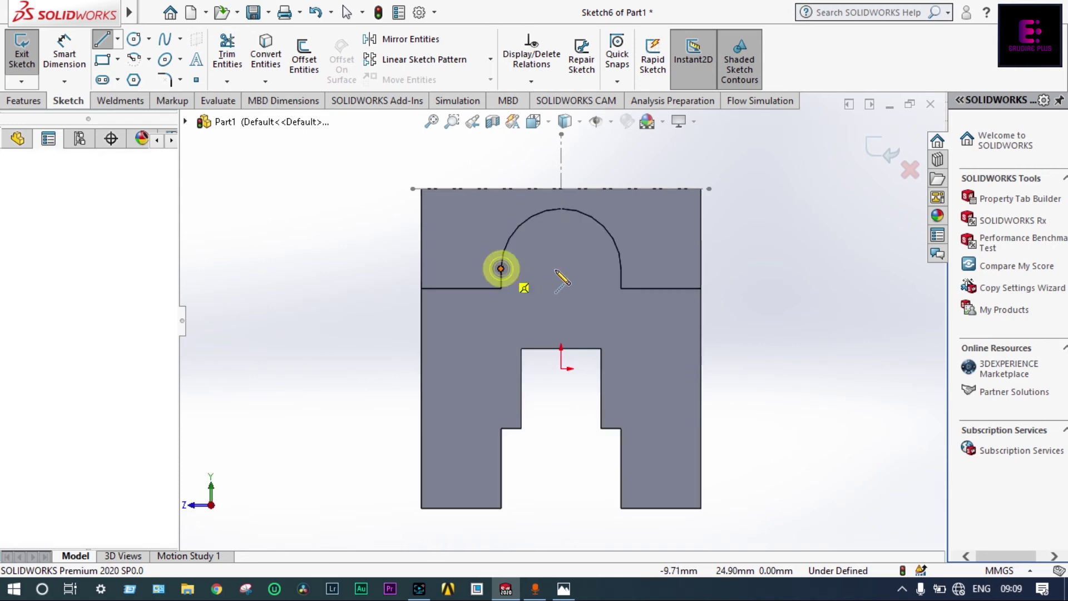
click(621, 268)
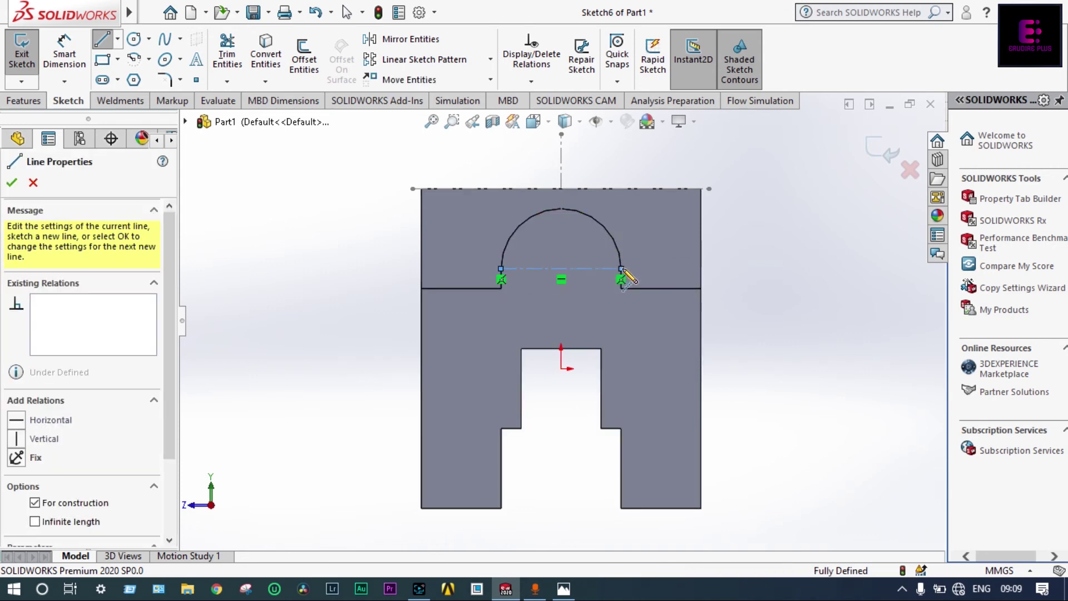
key(Escape)
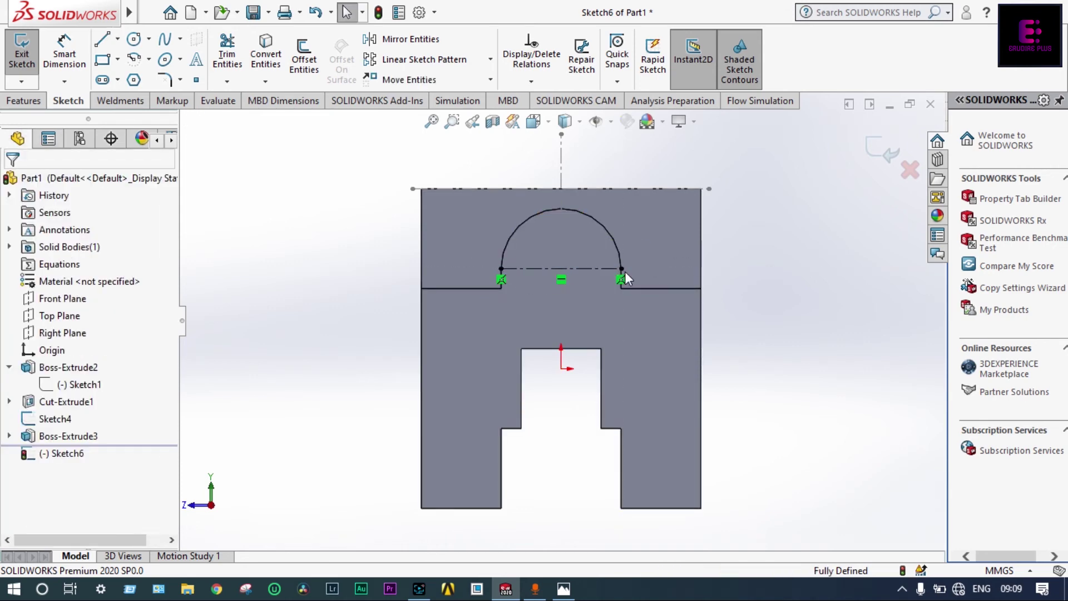
Sketch a circle about 17 mm in diameter centred on the midpoint of the horizontal centerline
click(134, 39)
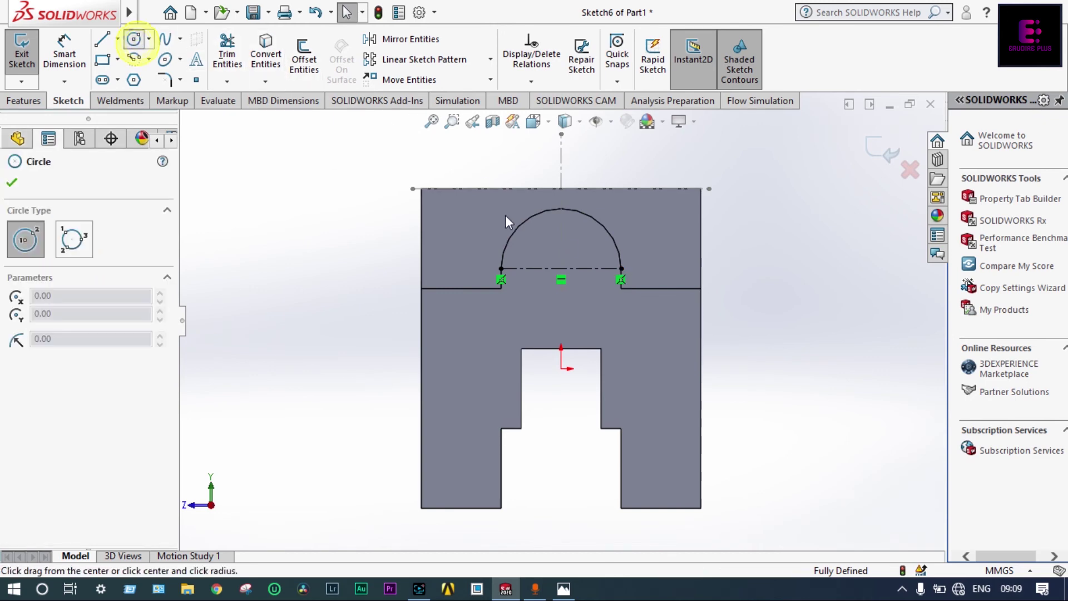
click(561, 268)
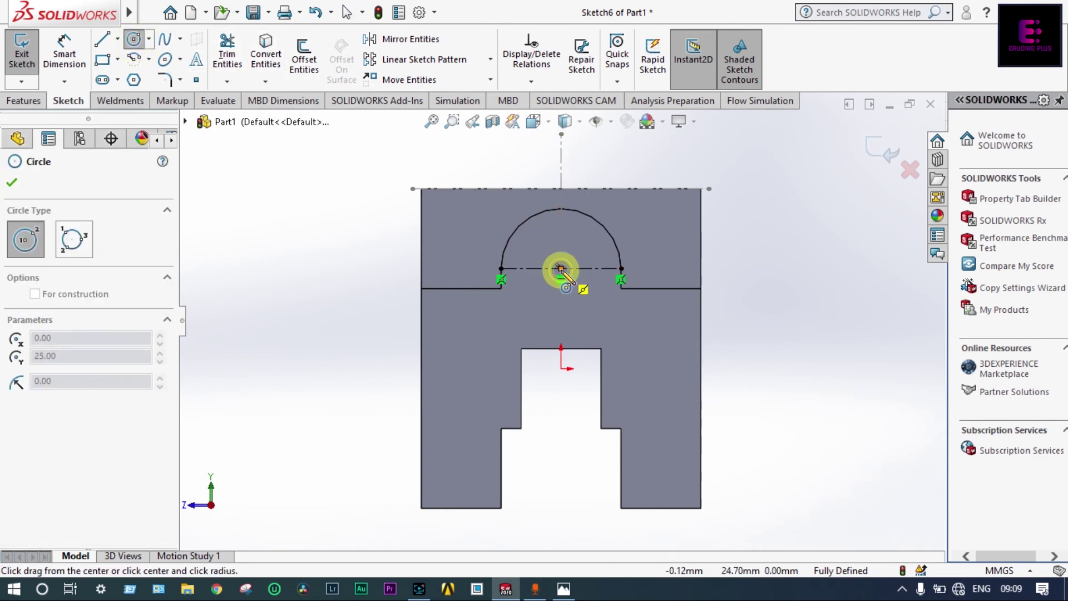
click(532, 285)
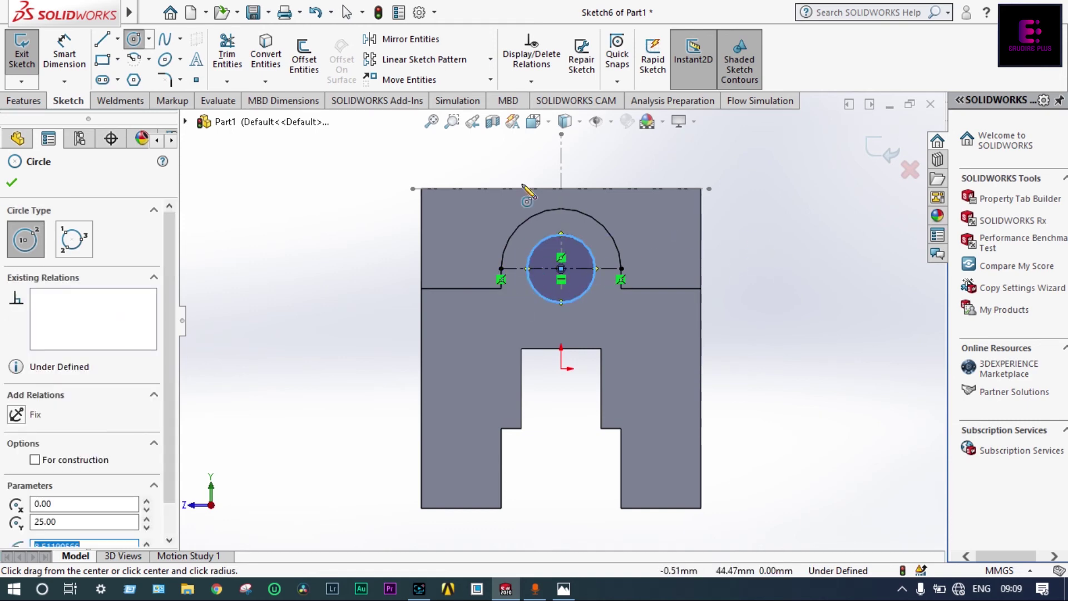
Dimension the circle's diameter as 15 mm and exit the sketch
click(64, 55)
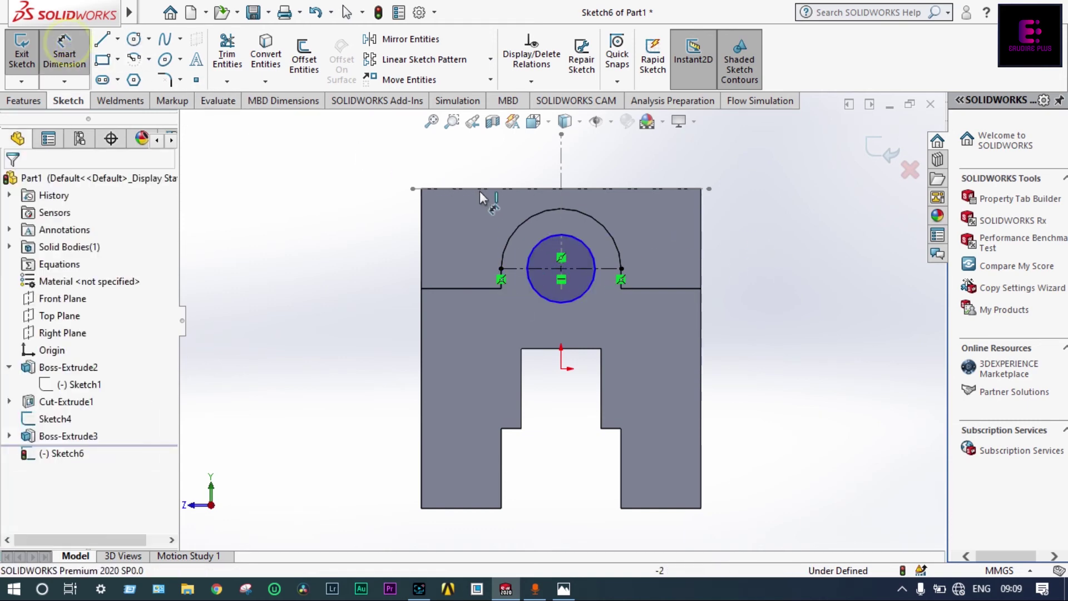
click(584, 250)
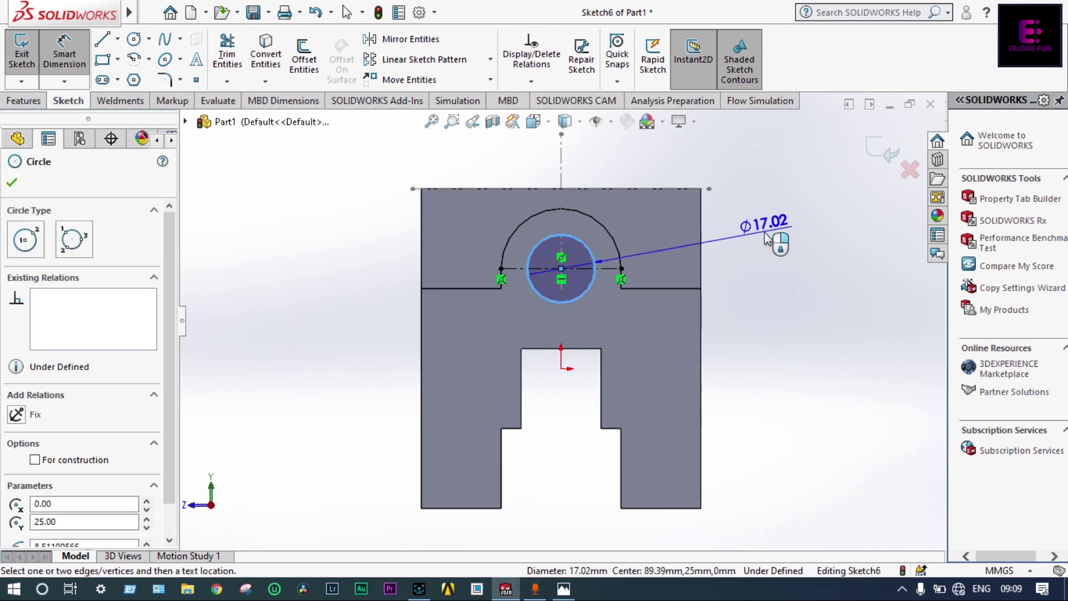
click(767, 237)
text(15)
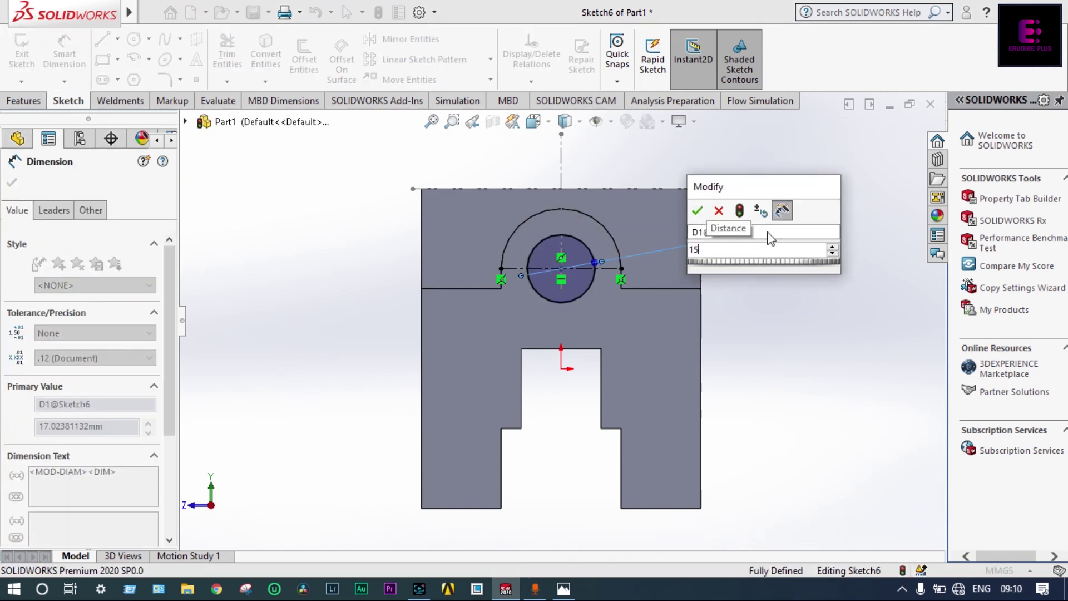
key(Return)
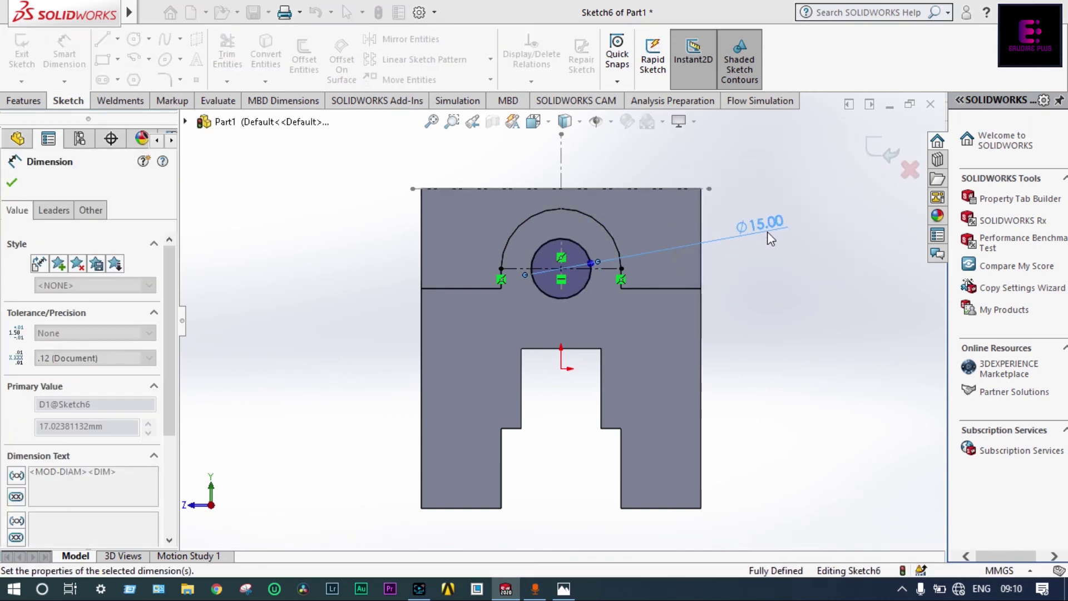
click(874, 150)
click(872, 149)
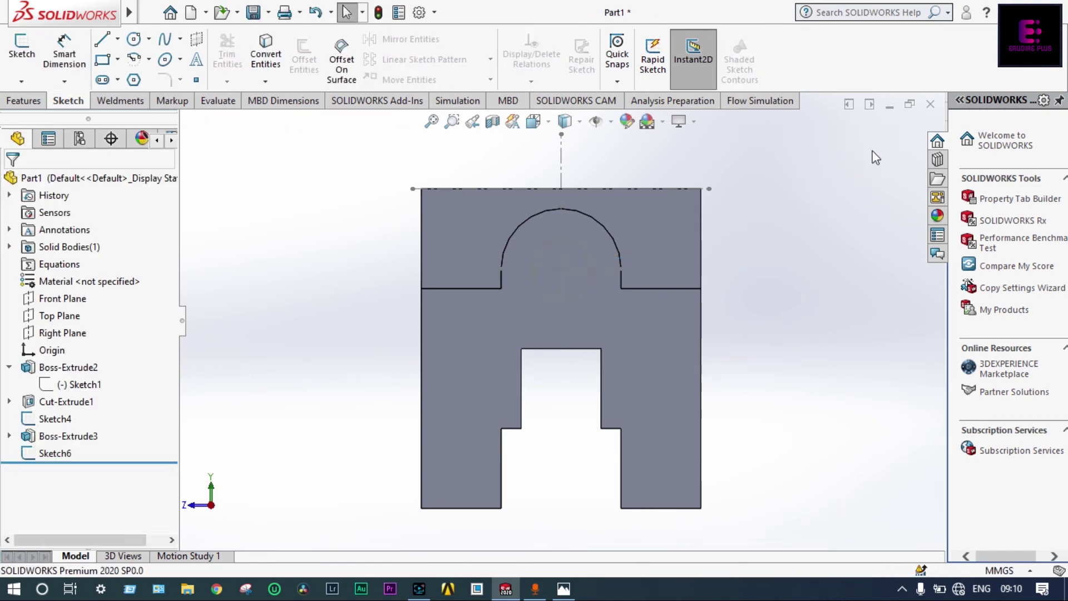
Cut the 15 mm circle through the rounded boss with an Extruded Cut using the Up To Next end condition
click(56, 452)
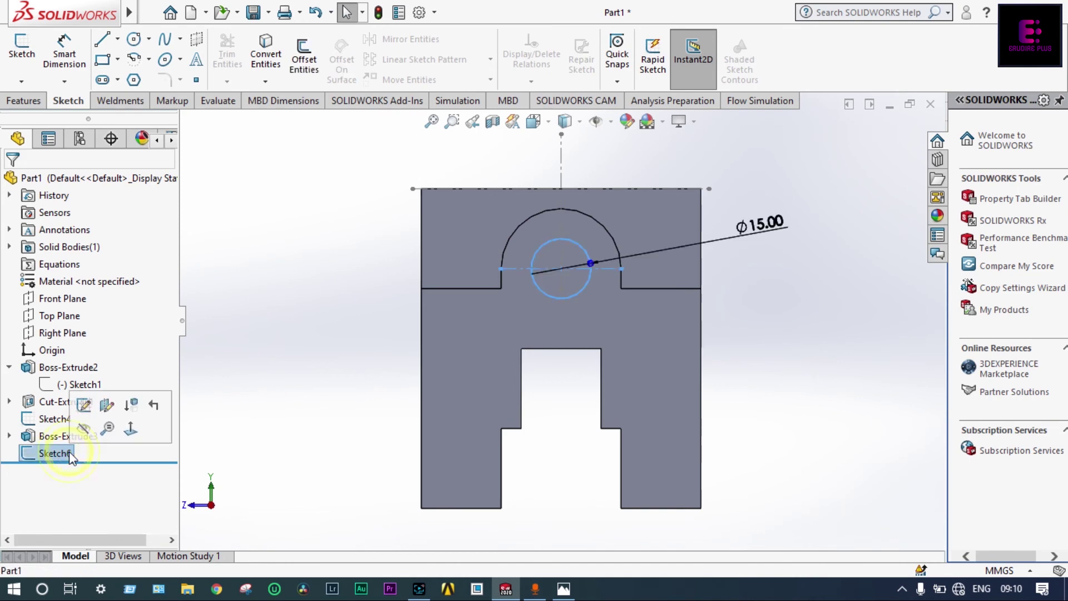
click(28, 100)
click(231, 64)
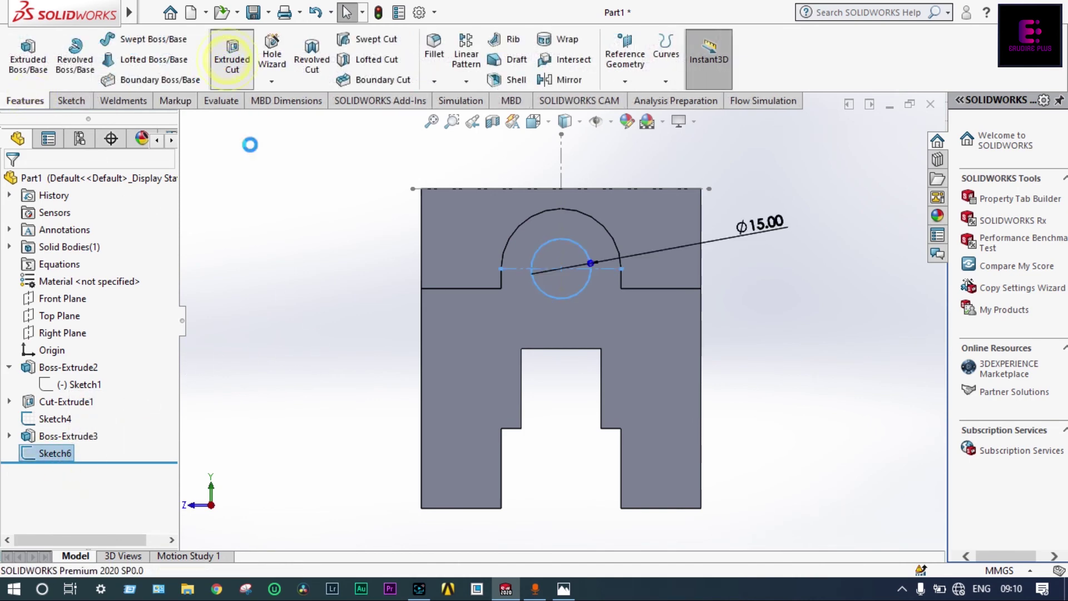
middle_drag(282, 255, 292, 279)
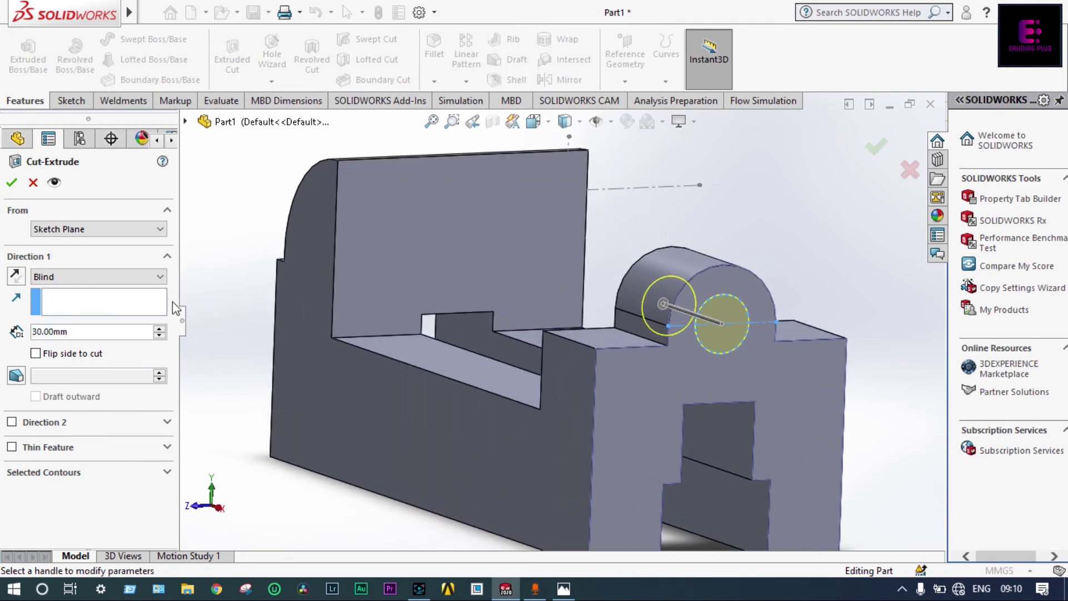
click(161, 277)
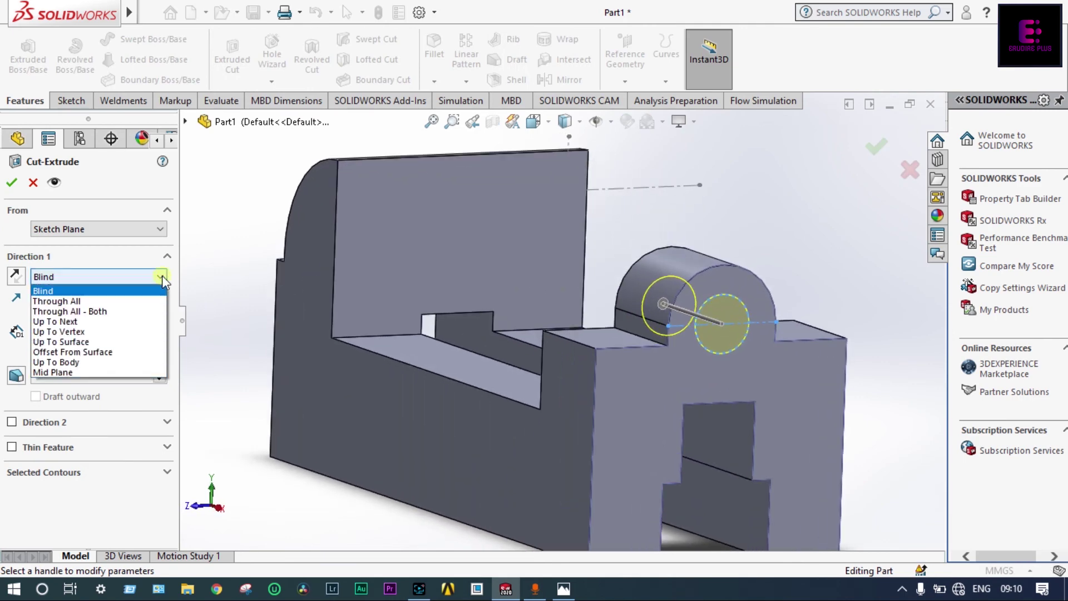
click(116, 320)
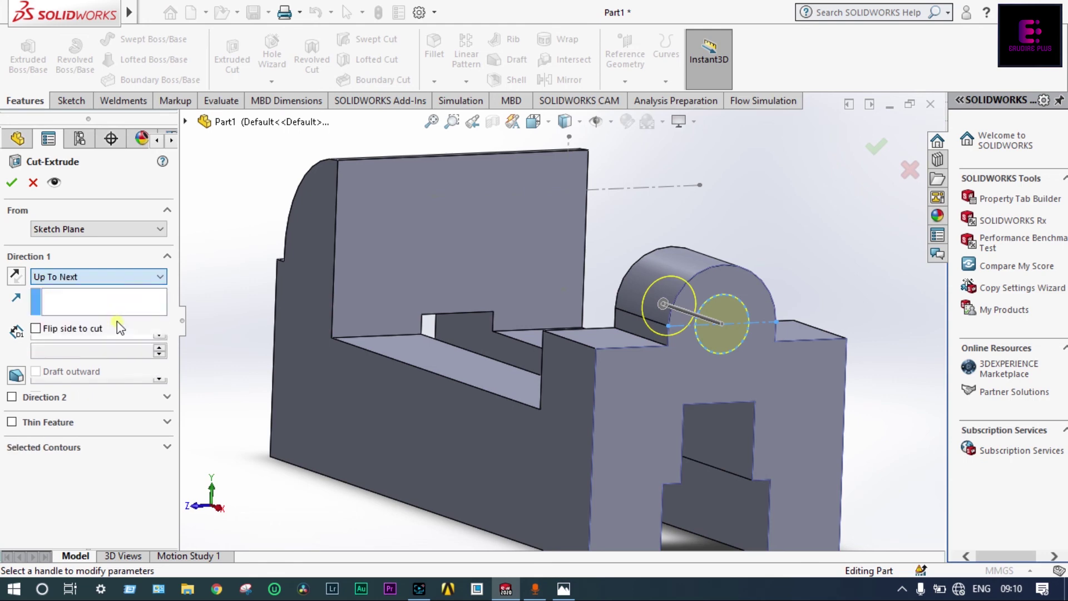
click(12, 183)
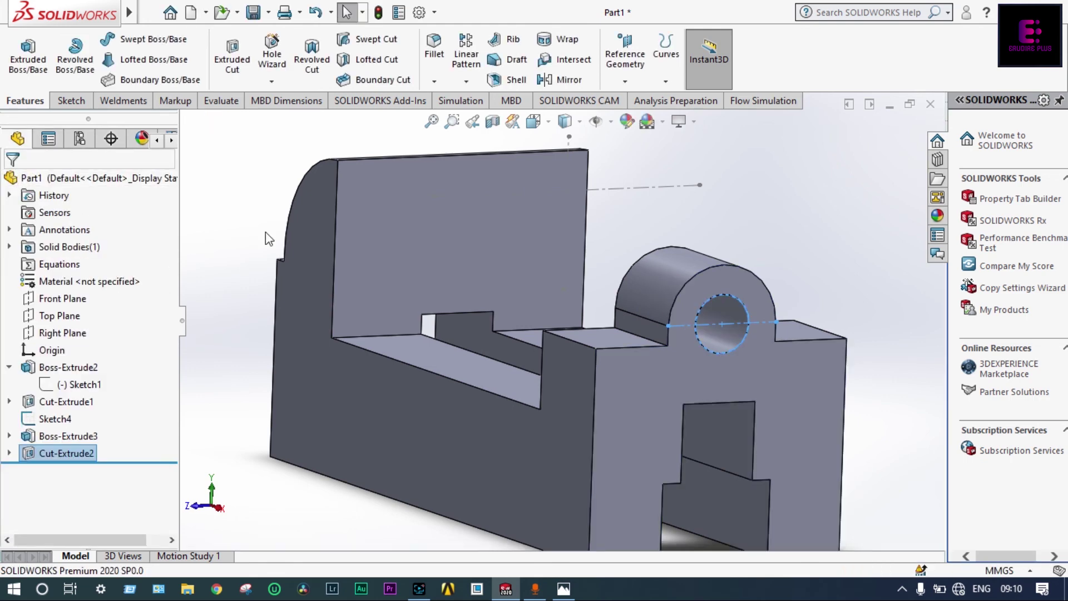
Inspect the whole part from several sides and set it to the isometric view
key(f)
middle_drag(276, 240, 389, 321)
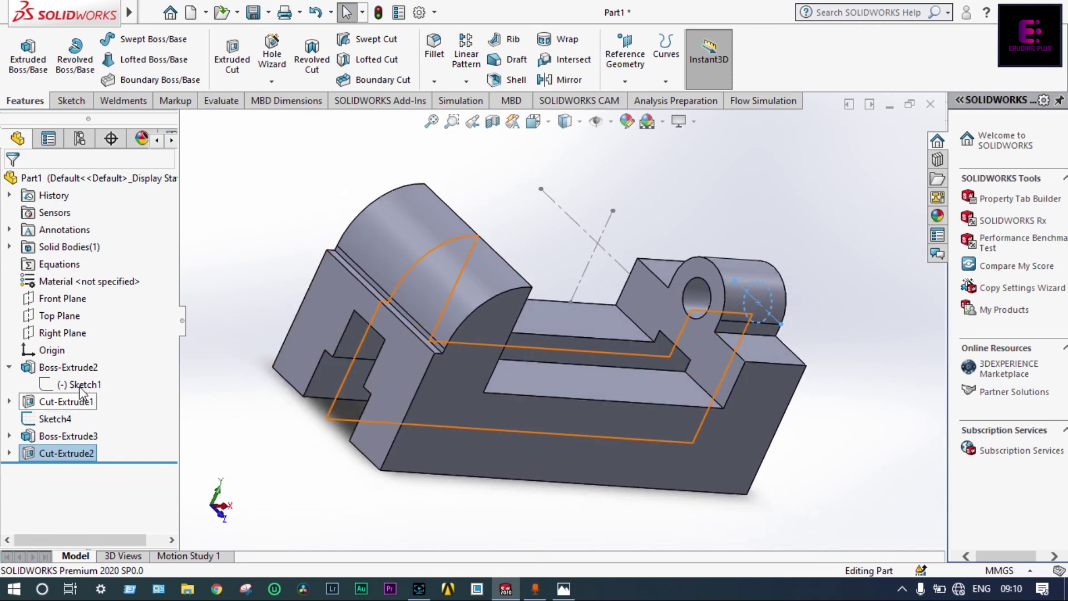
right_click(82, 388)
click(273, 239)
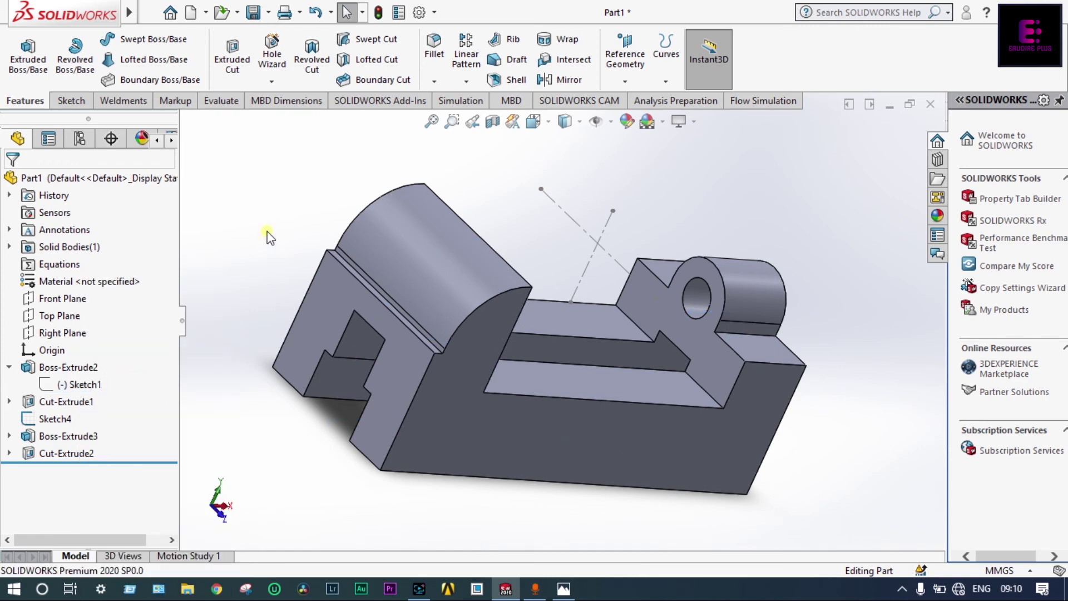
middle_drag(410, 376, 418, 430)
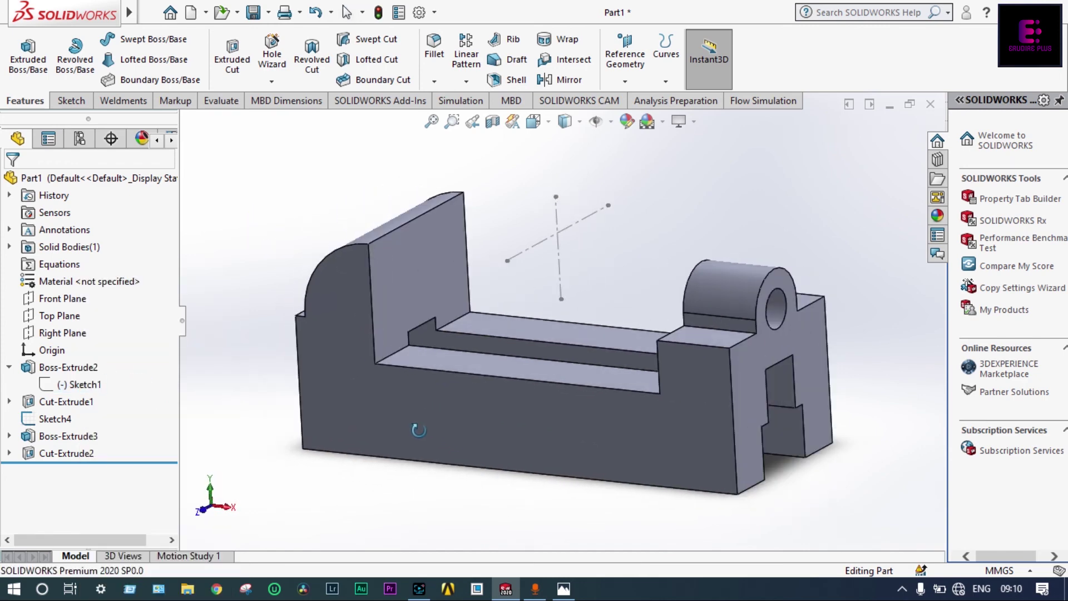
click(547, 125)
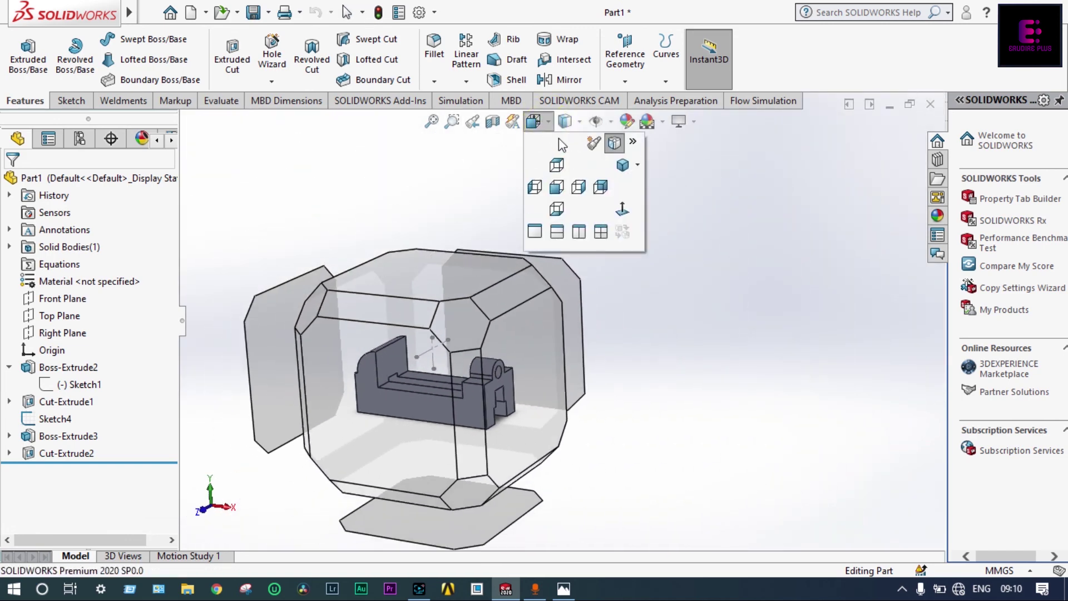
click(621, 165)
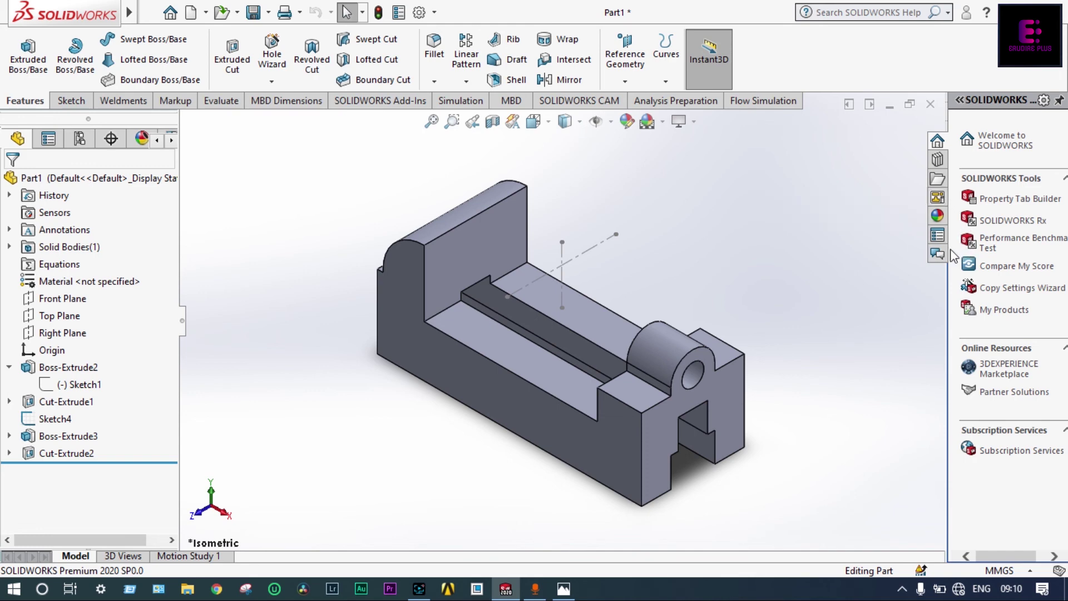
Apply the matte iron appearance from the Metal > Iron library to the entire part
click(940, 220)
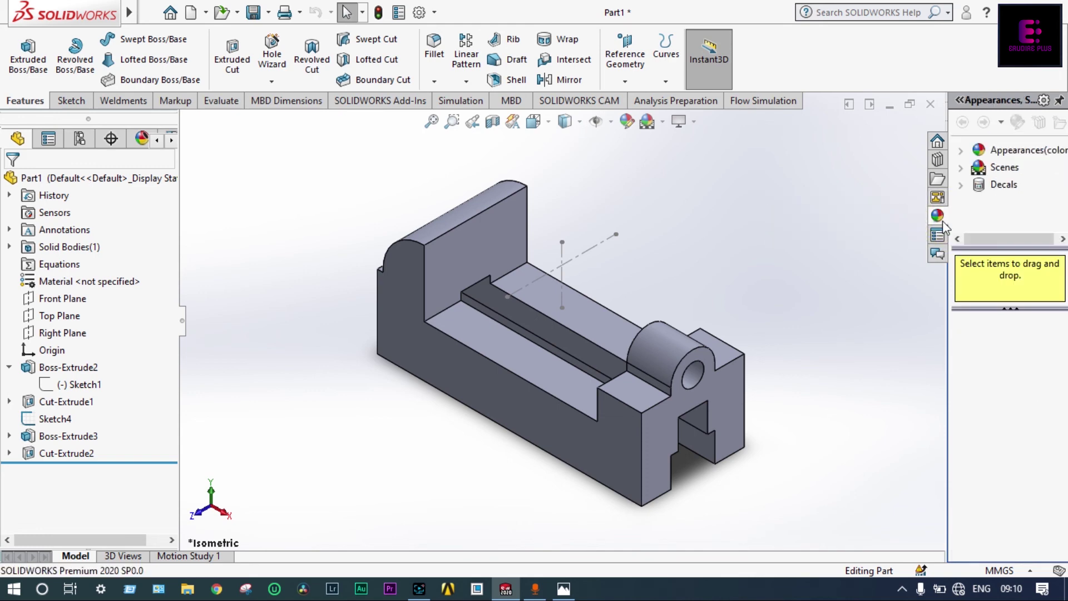
click(963, 152)
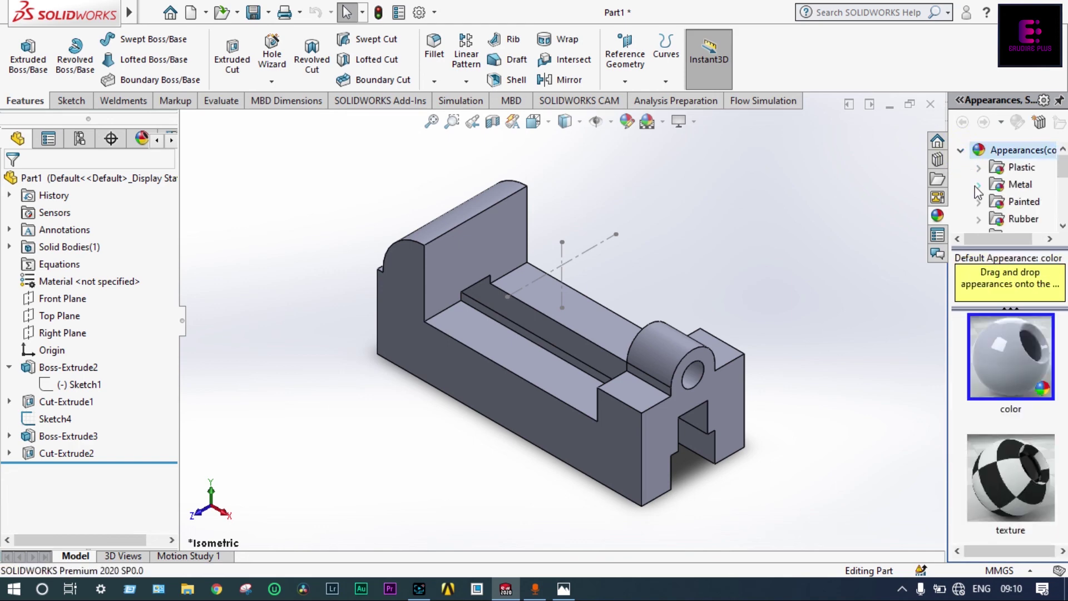
click(977, 185)
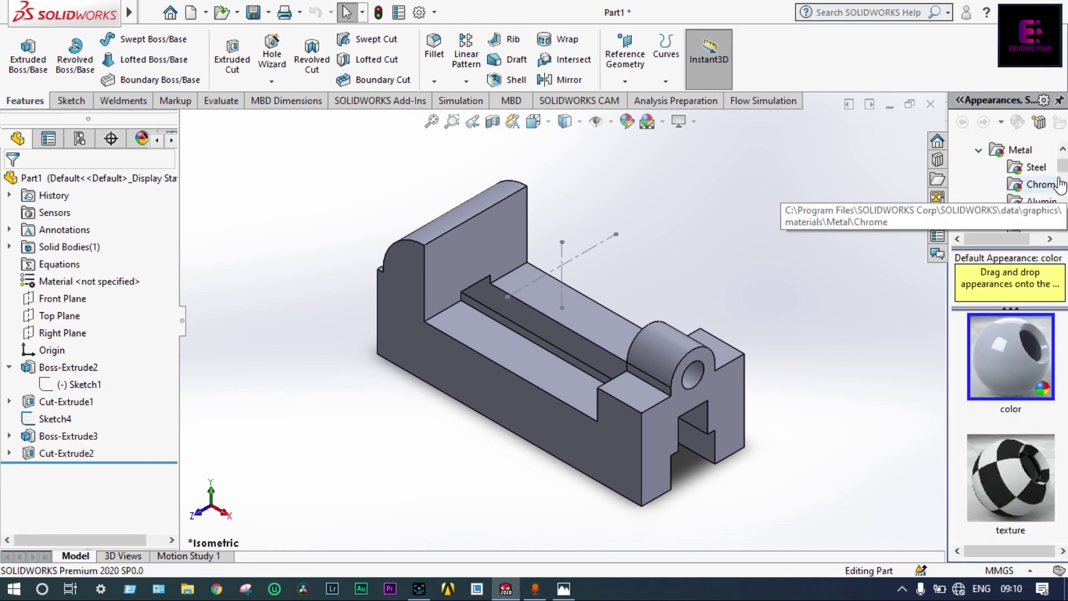
click(1062, 225)
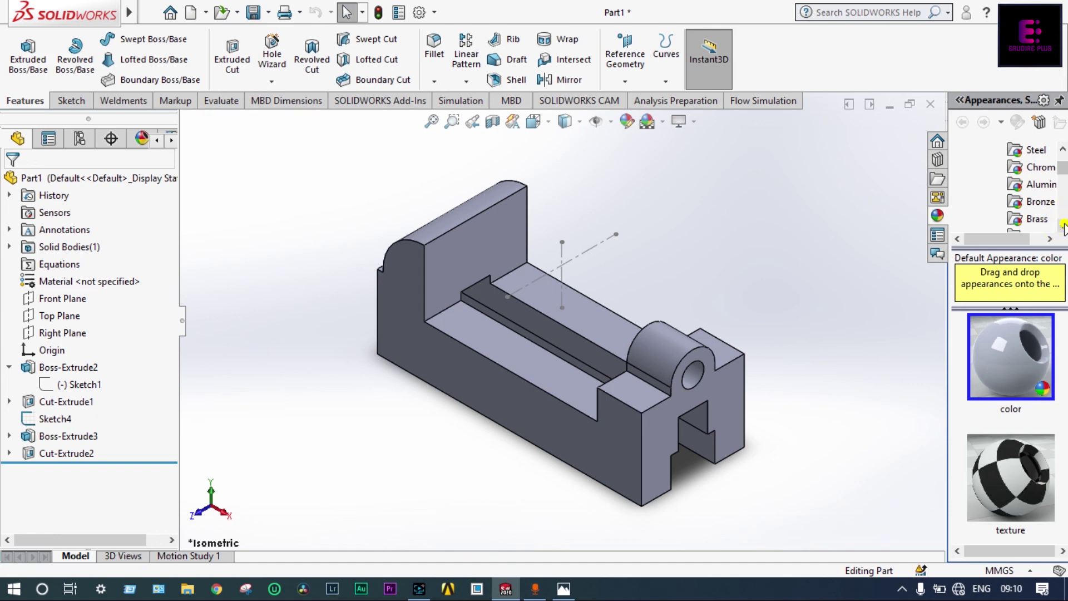
click(1062, 224)
click(1062, 225)
click(1062, 225)
click(1063, 224)
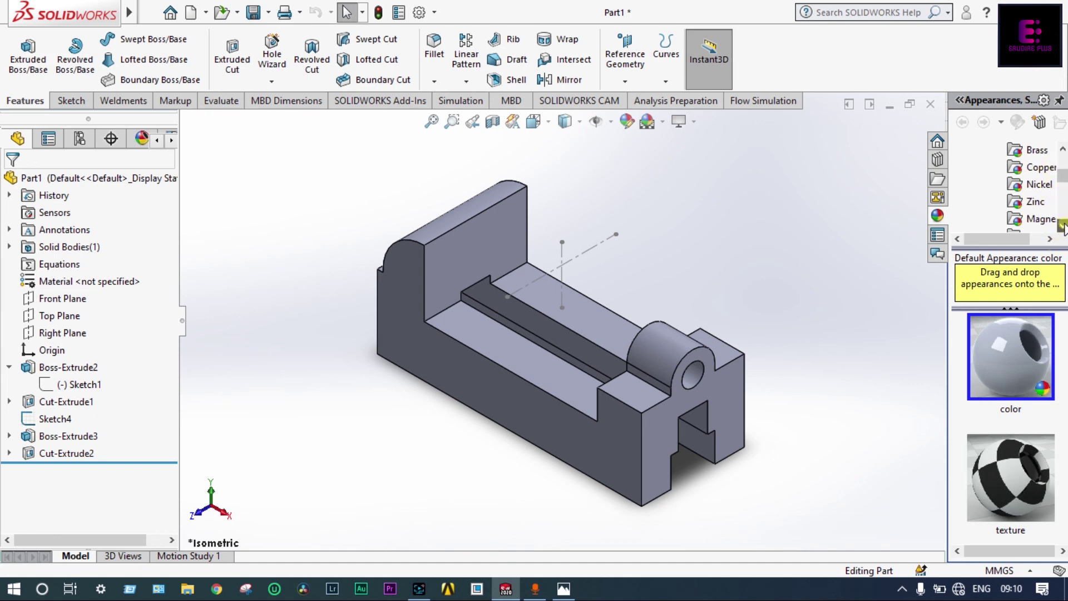
click(1062, 225)
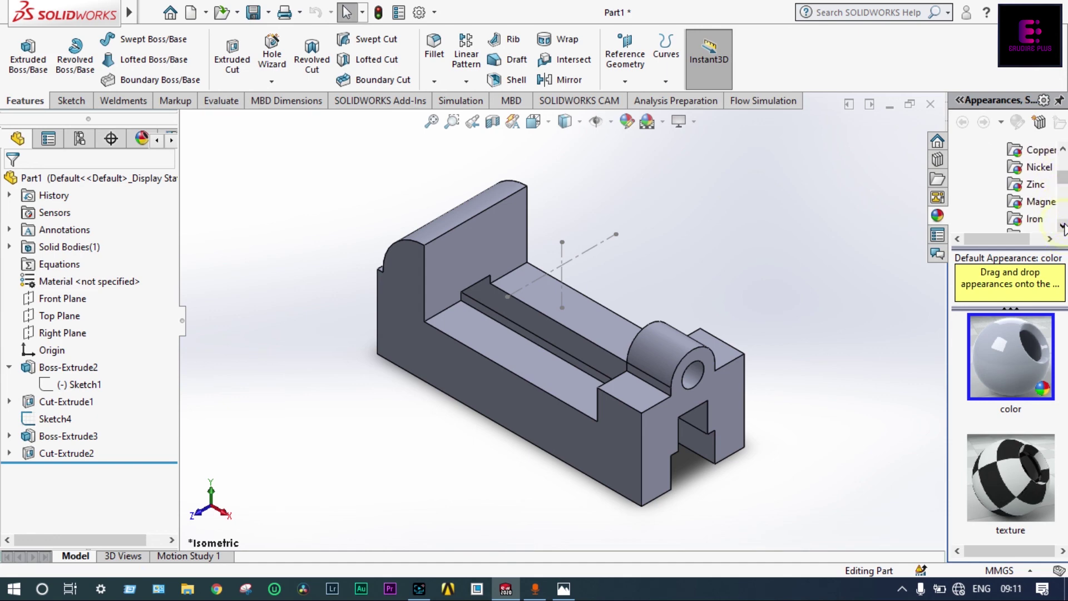
click(1033, 222)
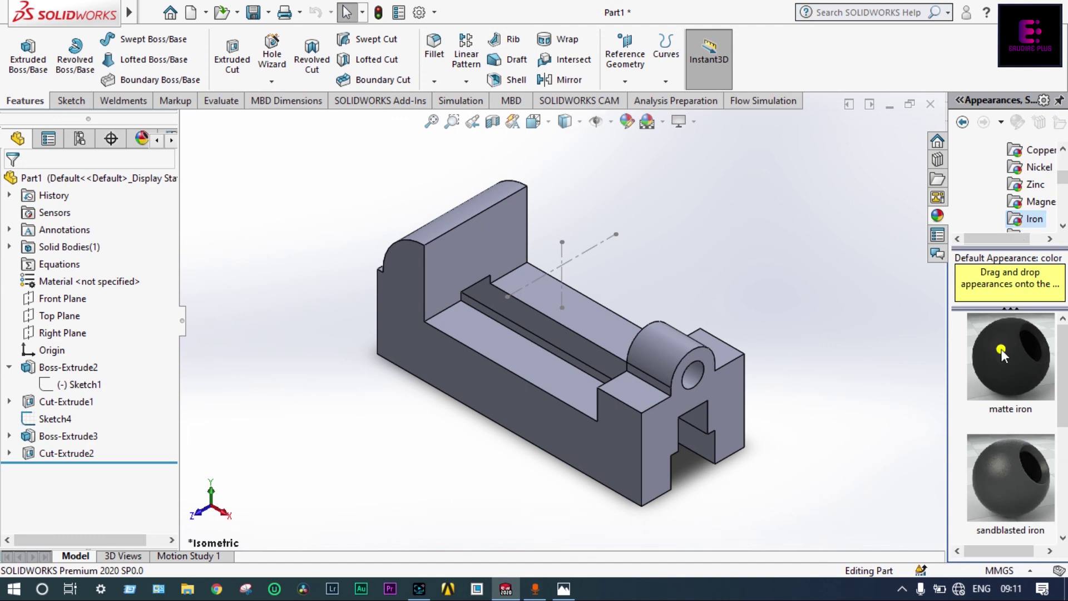
drag(1006, 355, 564, 384)
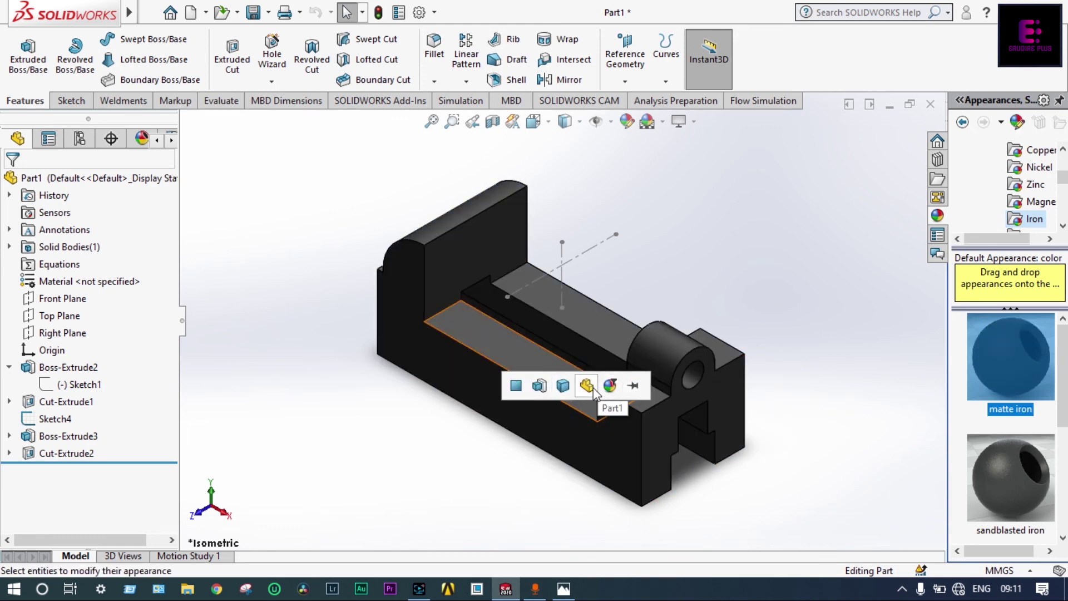
click(586, 385)
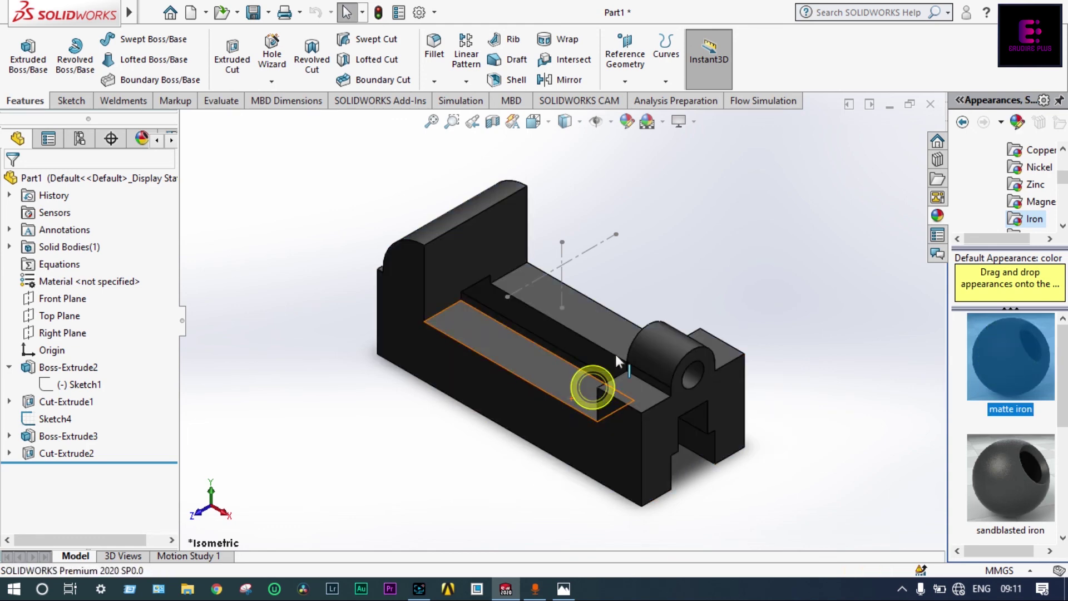
Hide the leftover sketch with the two crossing centerlines above the base slot
click(576, 259)
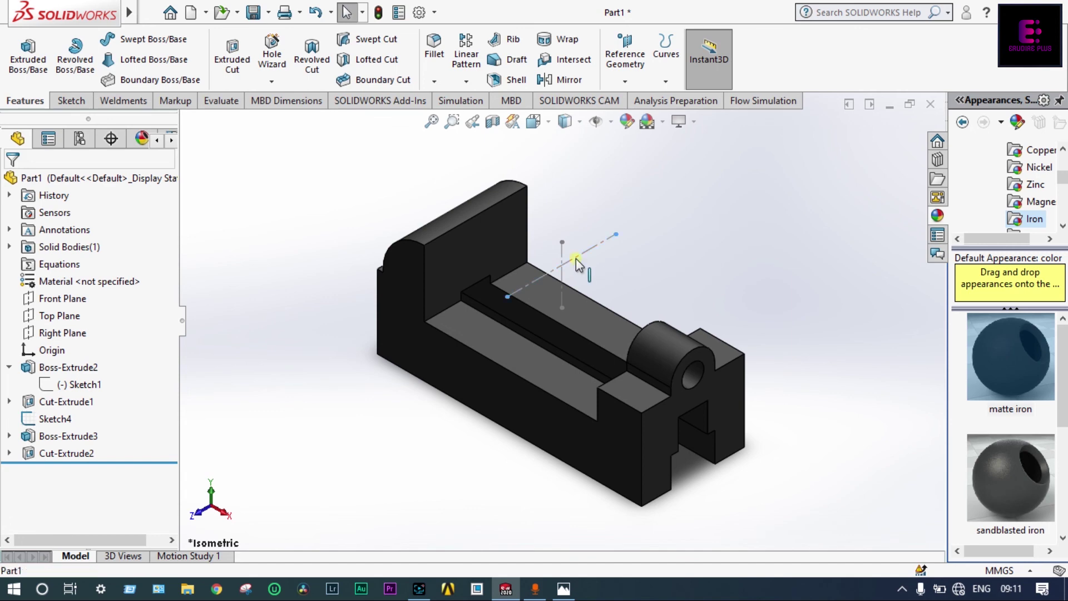
right_click(576, 258)
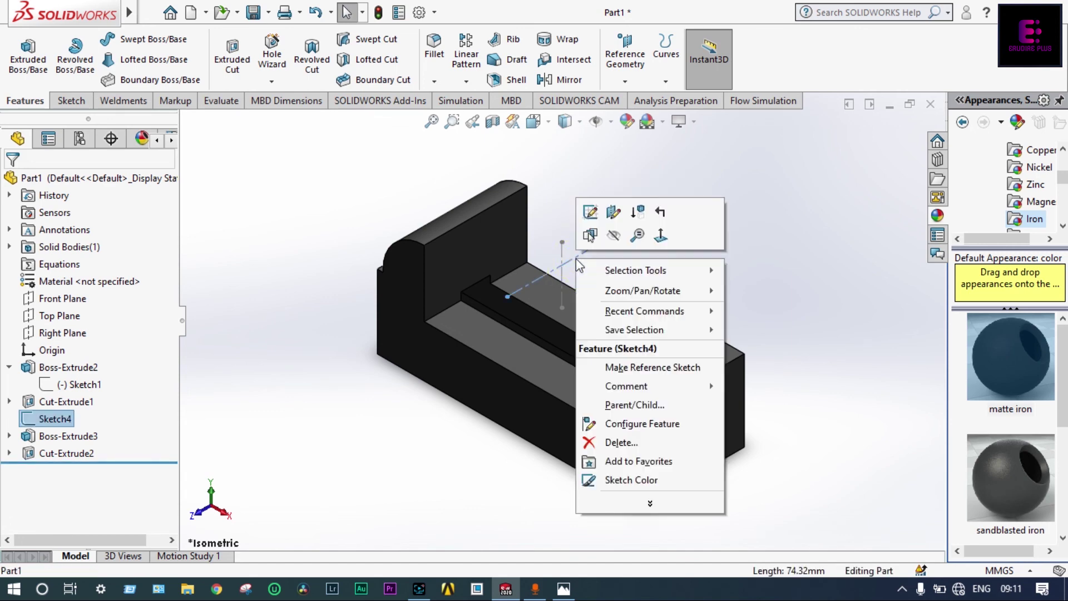
click(614, 235)
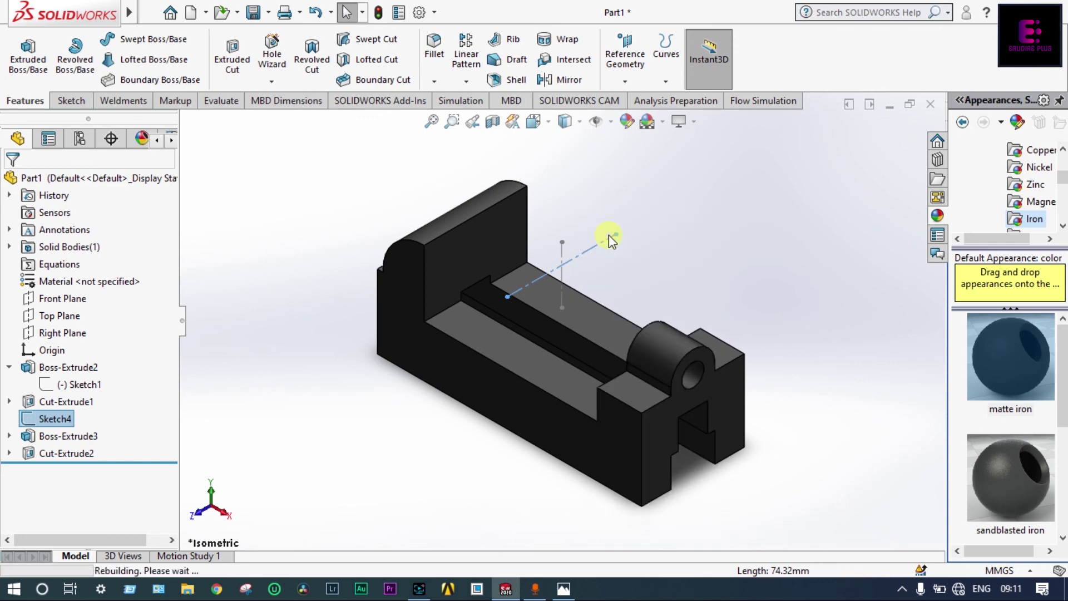
click(732, 240)
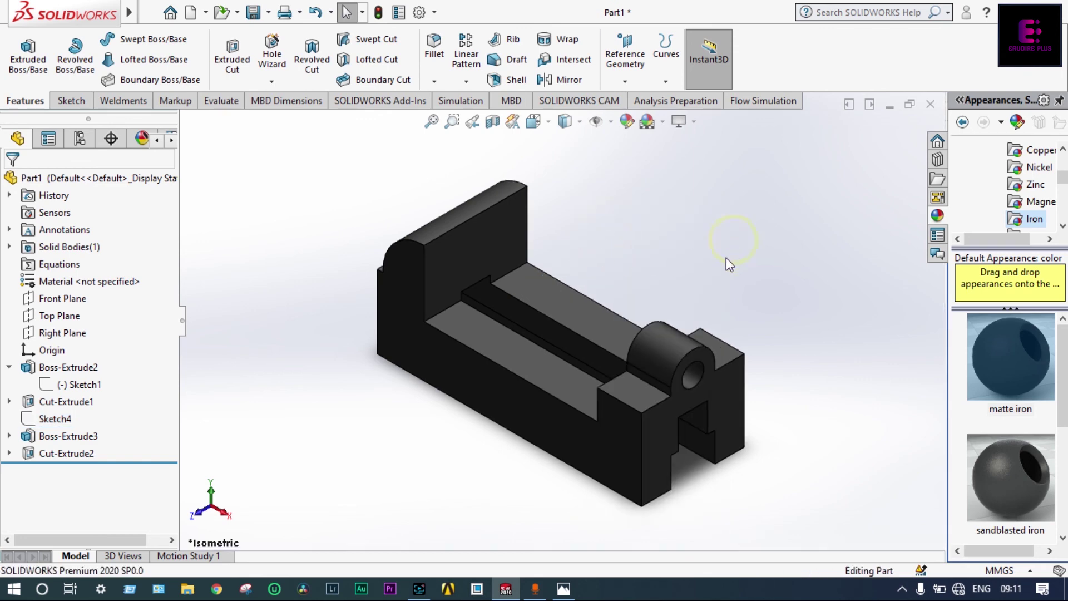
Change the scene to a plain white background and fit the part in view
scroll(749, 341, down, 2)
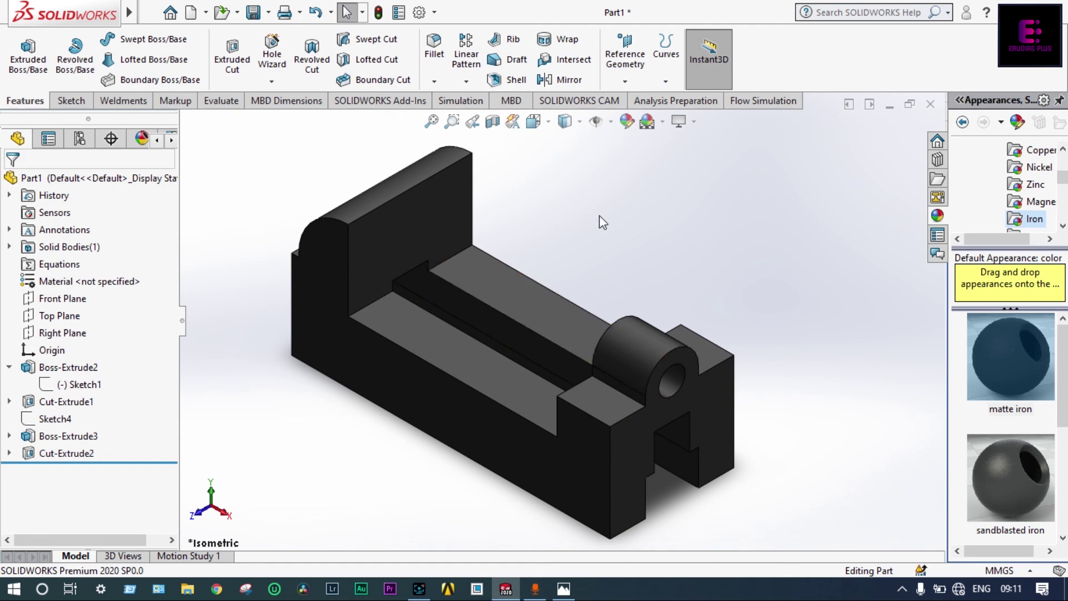
click(662, 121)
click(673, 161)
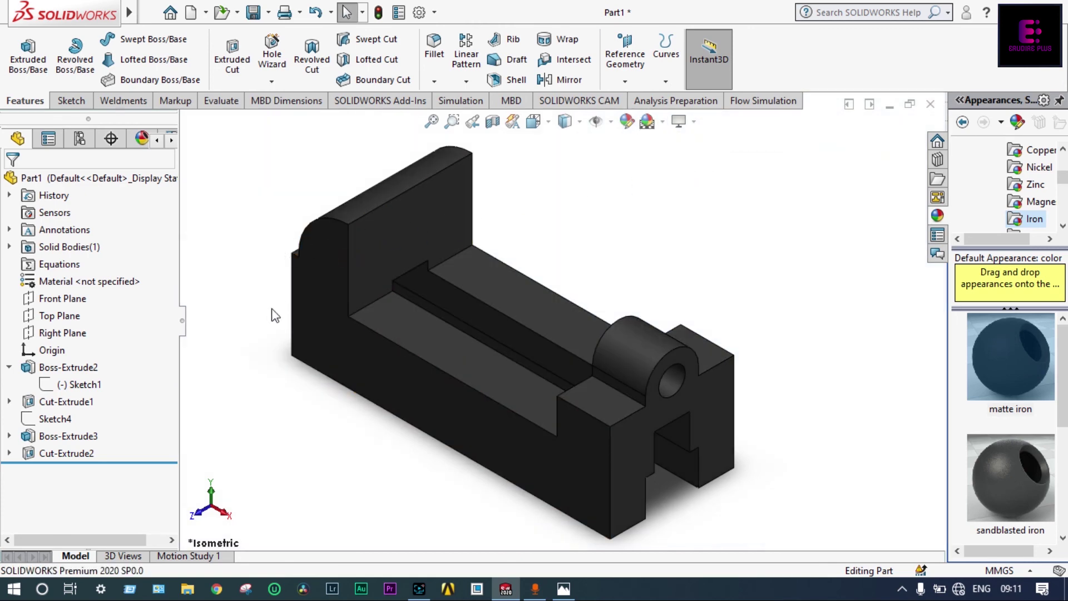
scroll(275, 315, down, 2)
key(f)
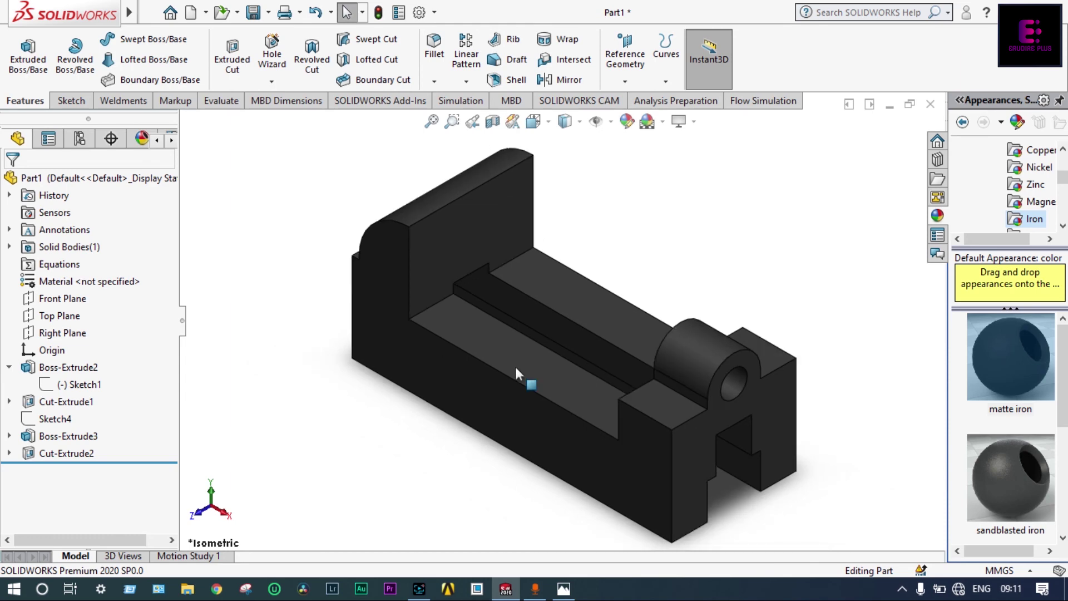